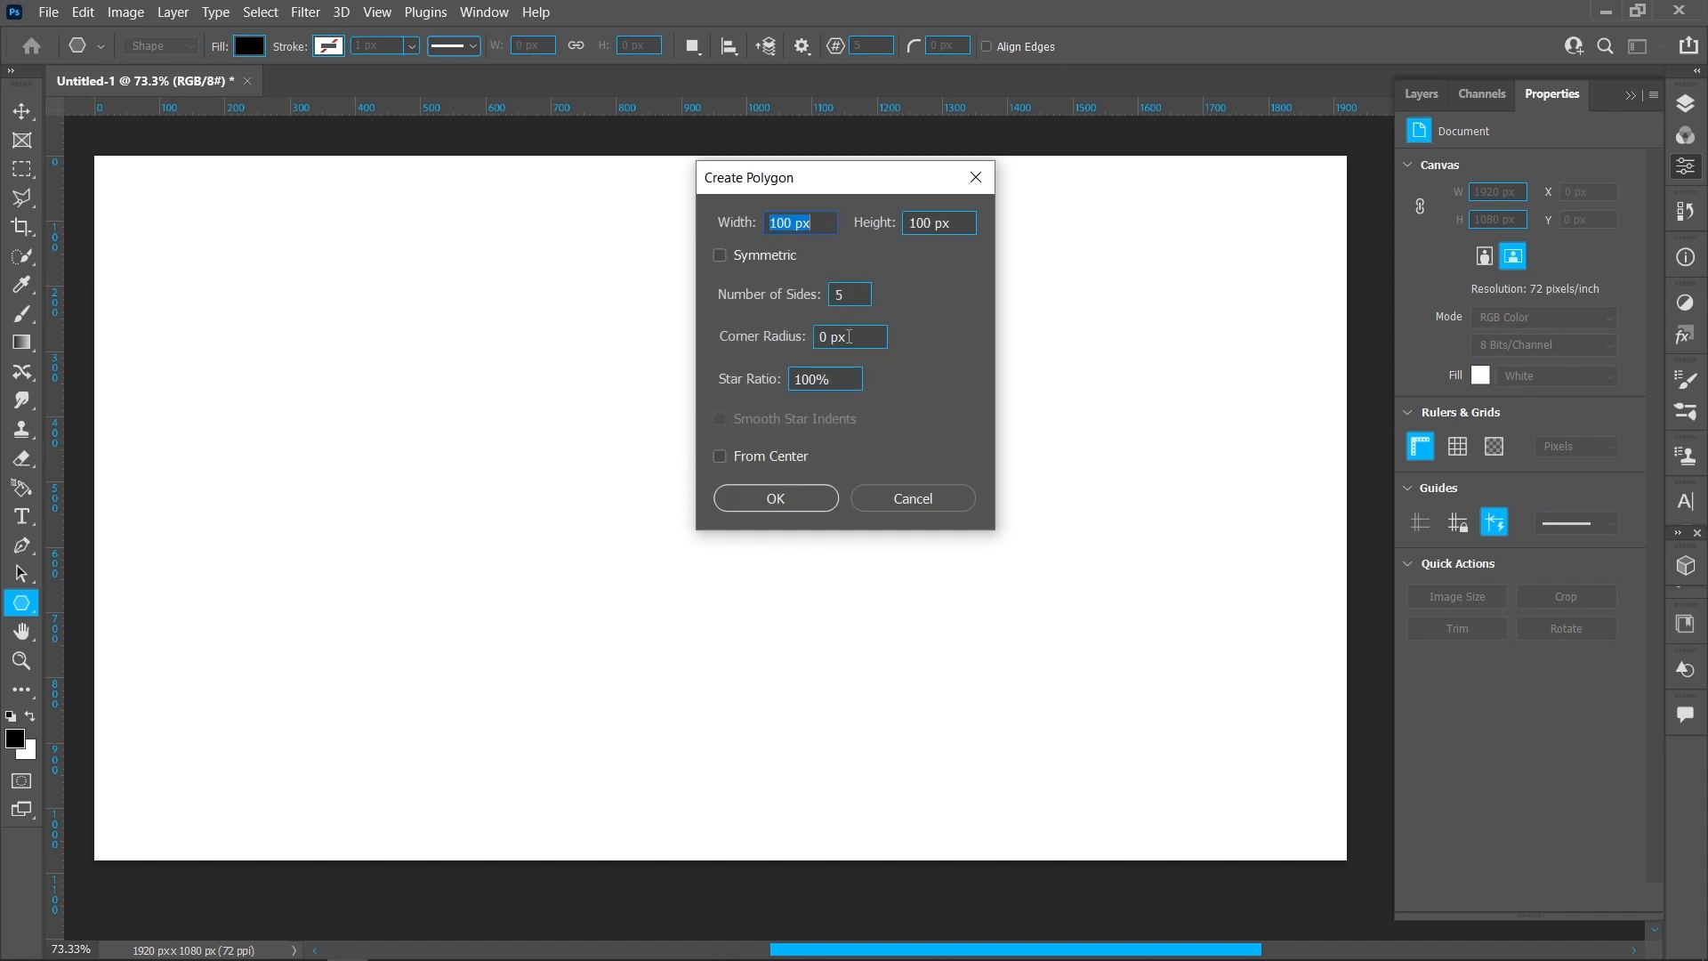
Step: Create a 100 px five-pointed black star with a 50% star ratio and spread copies of it over the canvas
{"action": "left_click", "coordinate": [793, 495]}
{"action": "key", "text": "v"}
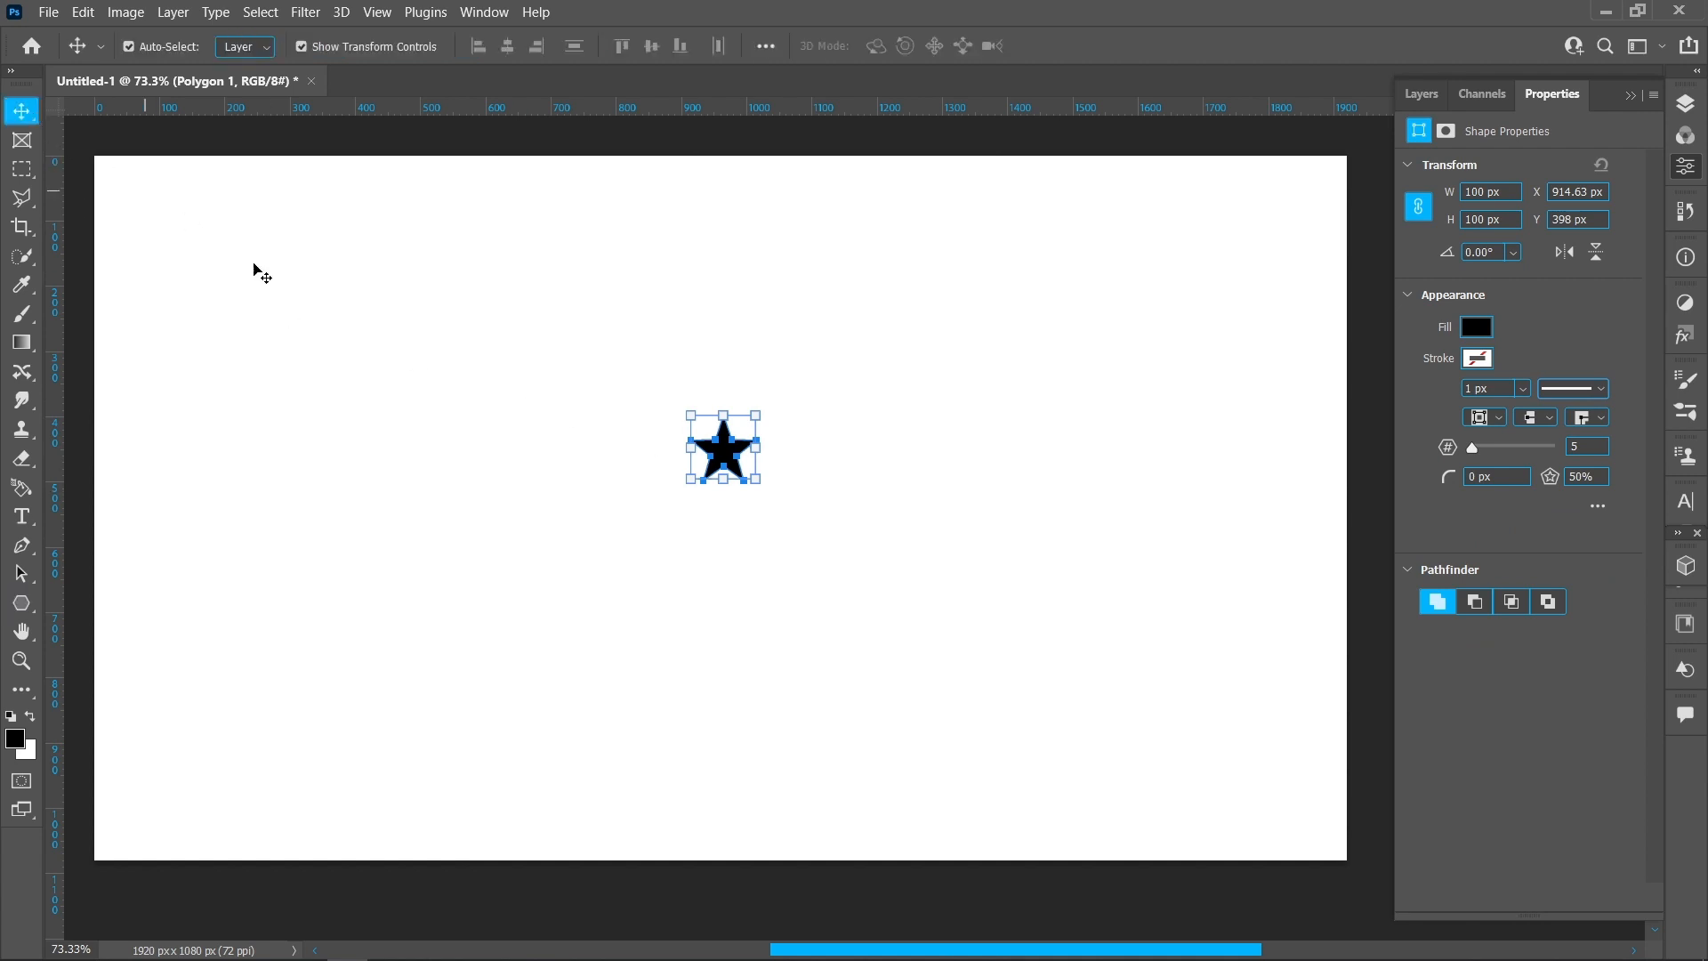
{"action": "left_click_drag", "start_coordinate": [717, 452], "coordinate": [462, 407]}
Step: Scale down the two rightmost stars to different smaller sizes, making the upper one about 50 px
{"action": "left_click", "coordinate": [591, 481]}
{"action": "left_click_drag", "start_coordinate": [591, 444], "coordinate": [591, 491]}
{"action": "left_click", "coordinate": [656, 499]}
{"action": "left_click", "coordinate": [686, 404]}
{"action": "left_click_drag", "start_coordinate": [678, 362], "coordinate": [680, 390]}
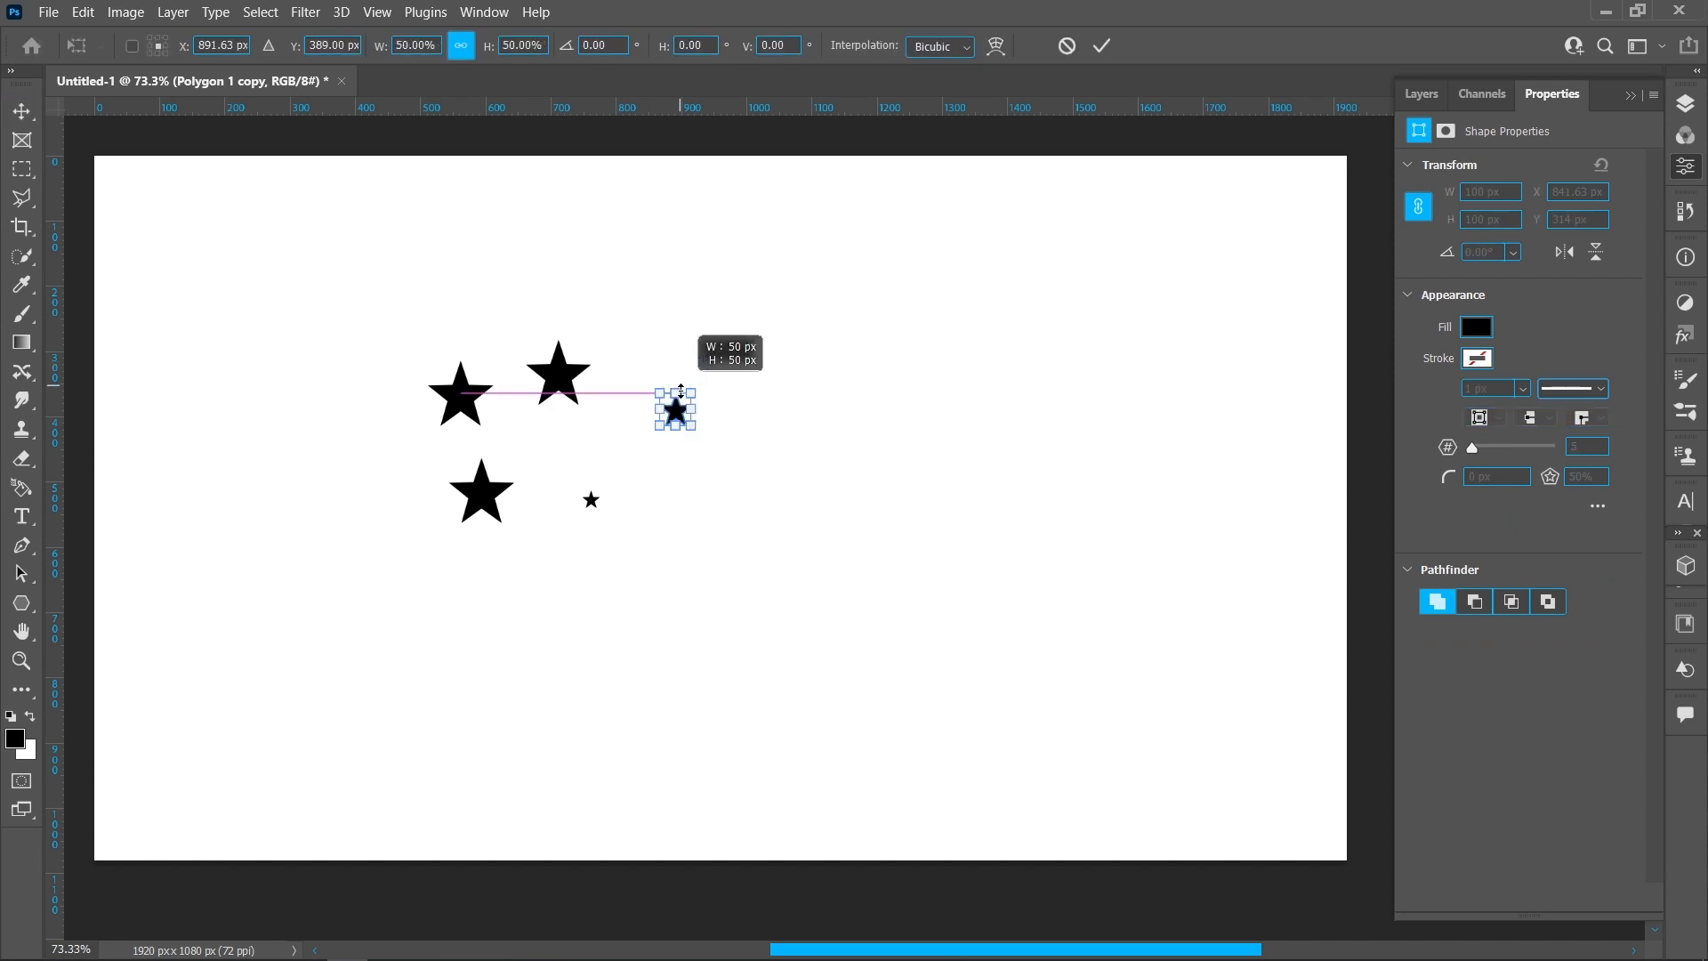
Step: Scale down the remaining three stars to varied sizes, making the topmost one about 82 px
{"action": "left_click", "coordinate": [460, 394]}
{"action": "left_click_drag", "start_coordinate": [460, 361], "coordinate": [460, 385]}
{"action": "left_click", "coordinate": [481, 492]}
{"action": "left_click_drag", "start_coordinate": [482, 460], "coordinate": [487, 489]}
{"action": "left_click", "coordinate": [539, 463]}
{"action": "left_click", "coordinate": [557, 383]}
{"action": "left_click_drag", "start_coordinate": [556, 408], "coordinate": [555, 395]}
{"action": "left_click", "coordinate": [880, 452]}
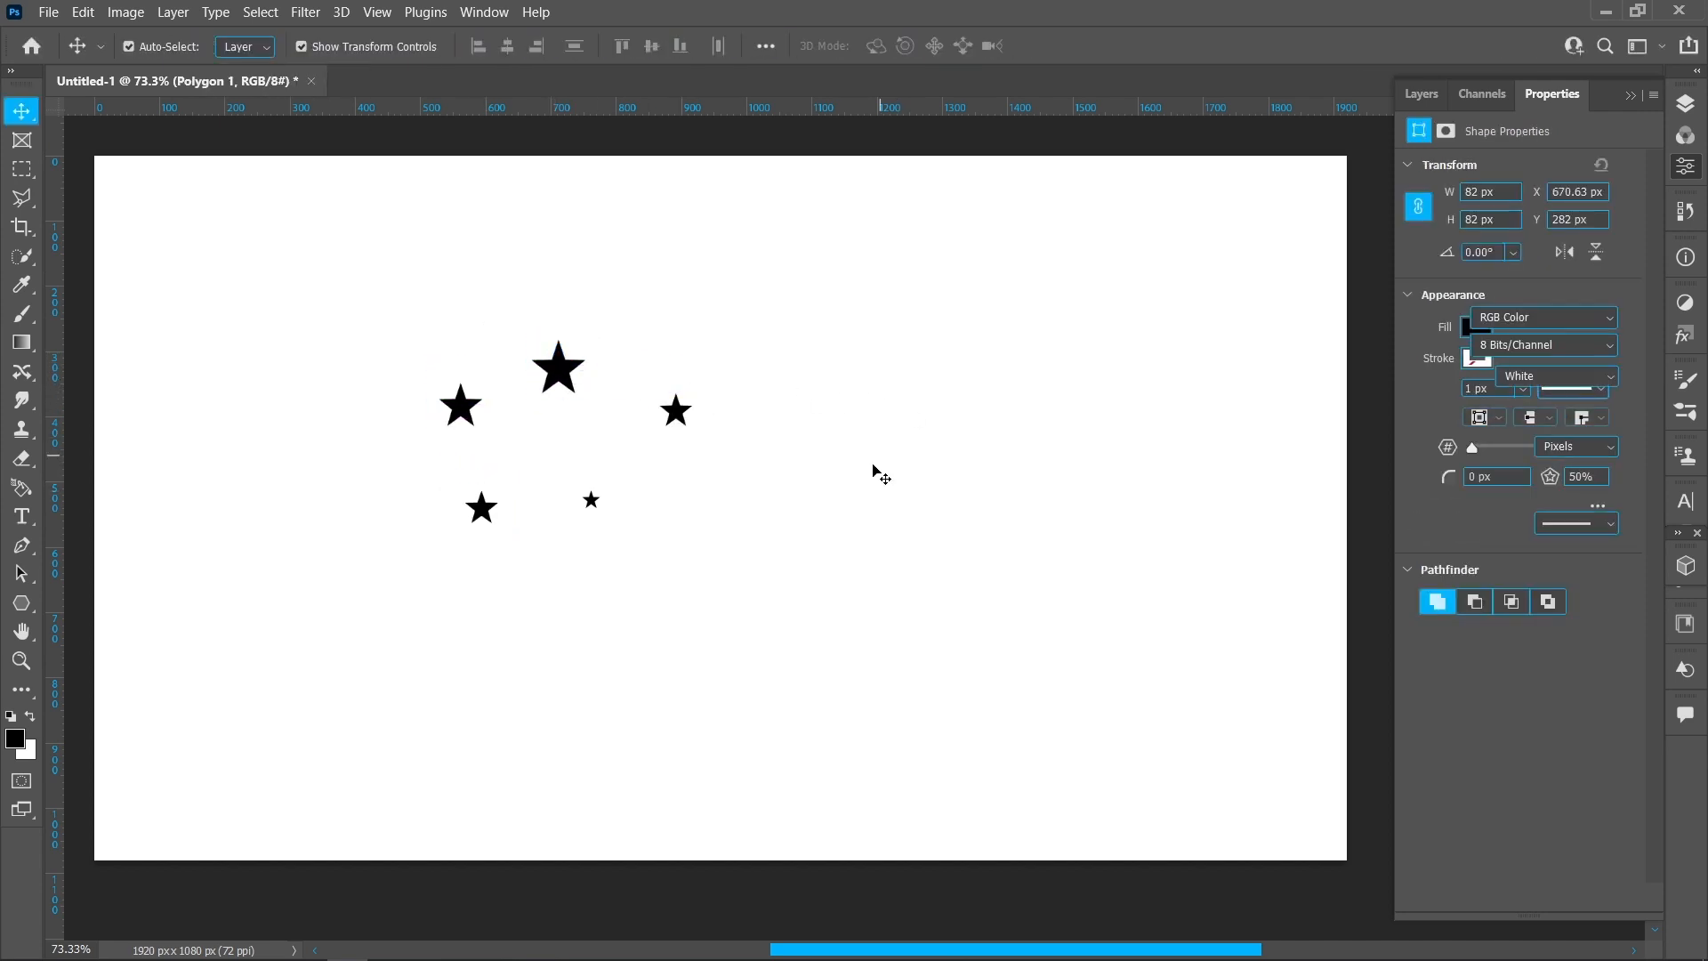
Step: Arrange the stars in a tight cluster around the largest one and add two more small star copies along its upper edge
{"action": "left_click_drag", "start_coordinate": [481, 510], "coordinate": [530, 525]}
{"action": "left_click_drag", "start_coordinate": [591, 501], "coordinate": [595, 527]}
{"action": "left_click_drag", "start_coordinate": [681, 412], "coordinate": [603, 470]}
{"action": "left_click_drag", "start_coordinate": [559, 369], "coordinate": [549, 462]}
{"action": "left_click_drag", "start_coordinate": [470, 436], "coordinate": [505, 428]}
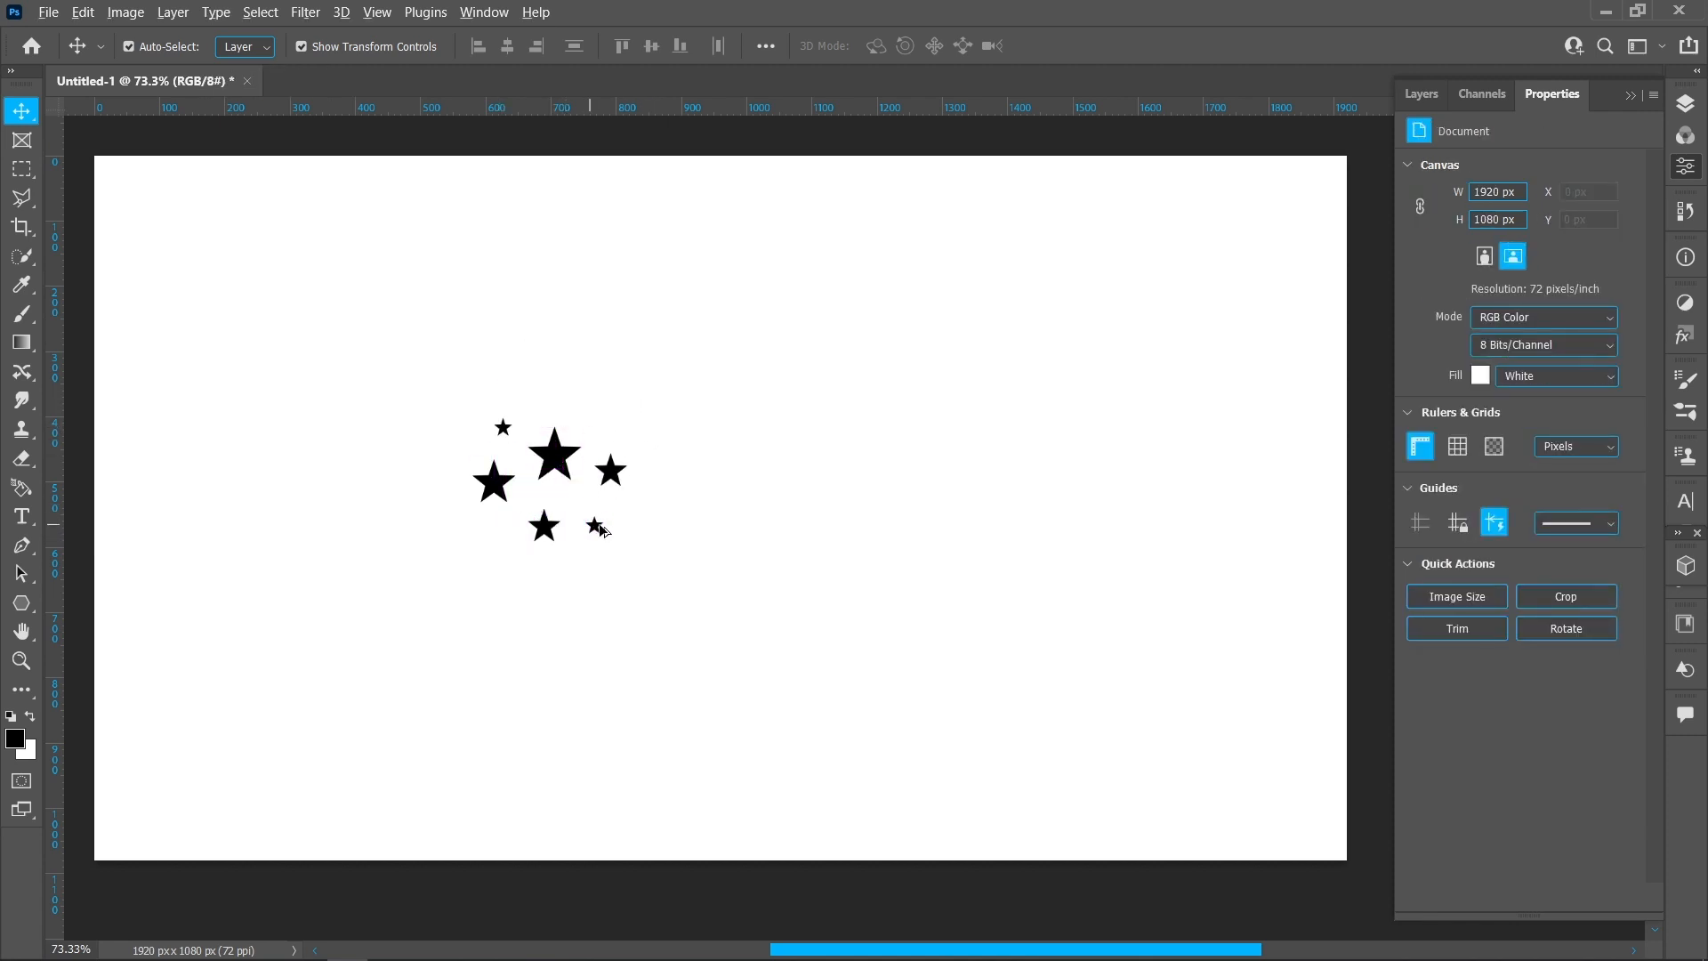
{"action": "left_click_drag", "start_coordinate": [595, 489], "coordinate": [591, 409]}
Step: Select the black stars by Color Range using Sampled Colors with a fuzziness of 200
{"action": "left_click", "coordinate": [564, 465]}
{"action": "left_click", "coordinate": [251, 13]}
{"action": "left_click", "coordinate": [311, 220]}
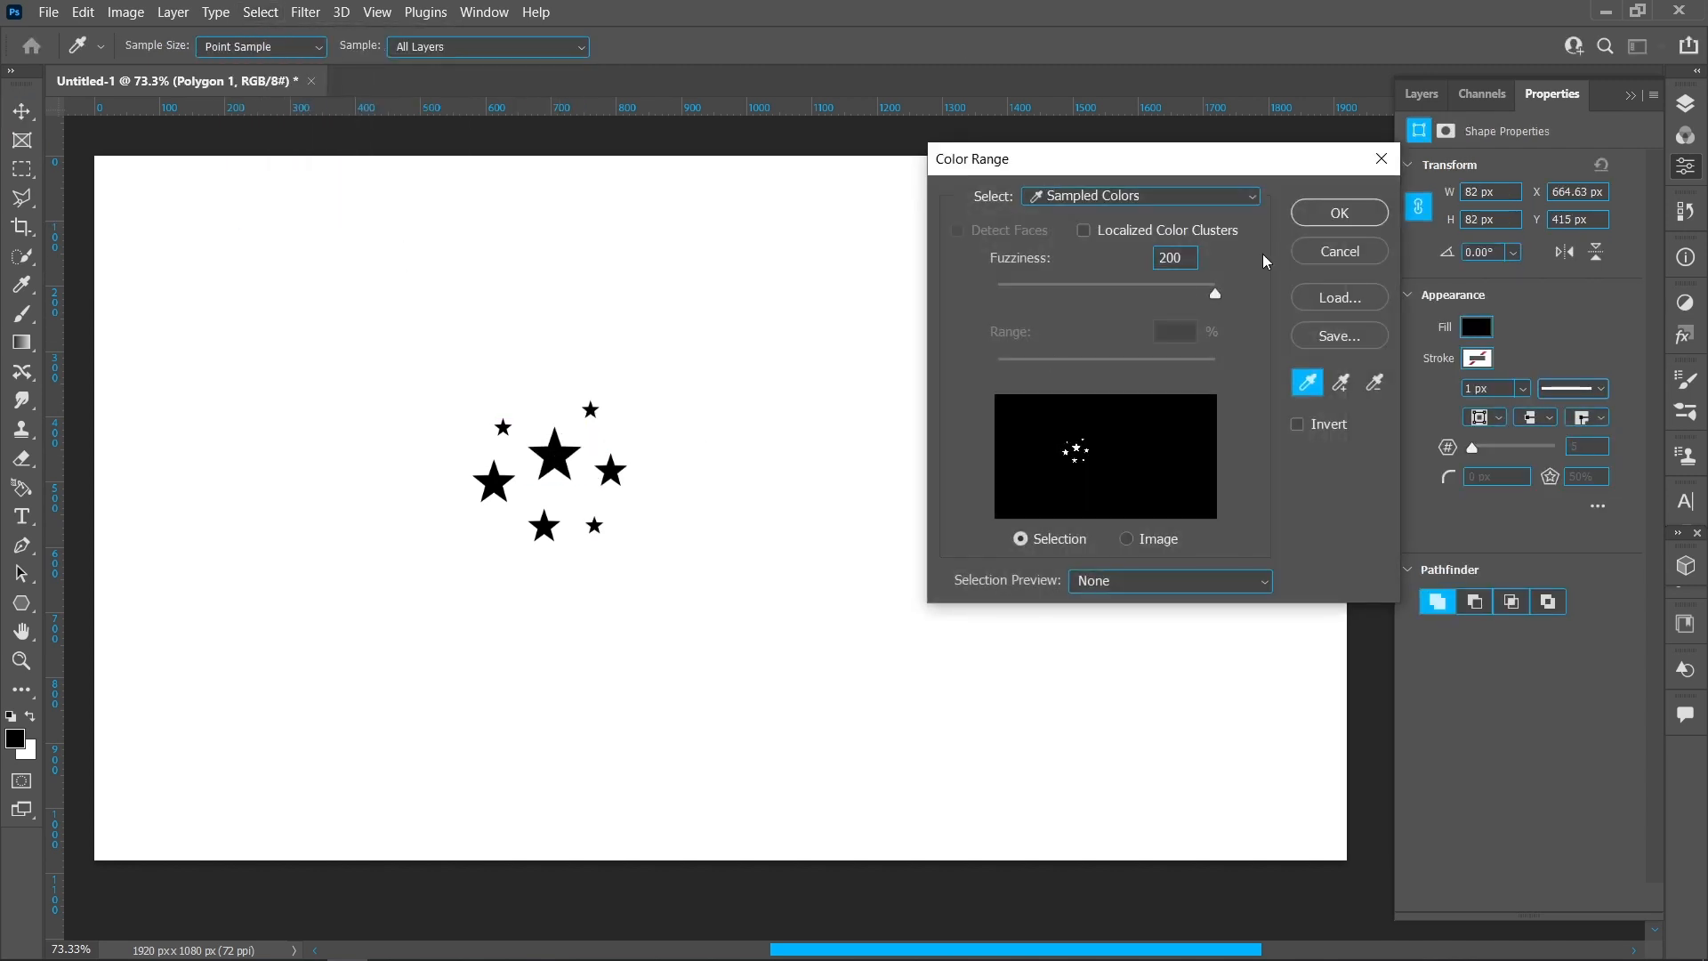
{"action": "left_click", "coordinate": [1316, 215]}
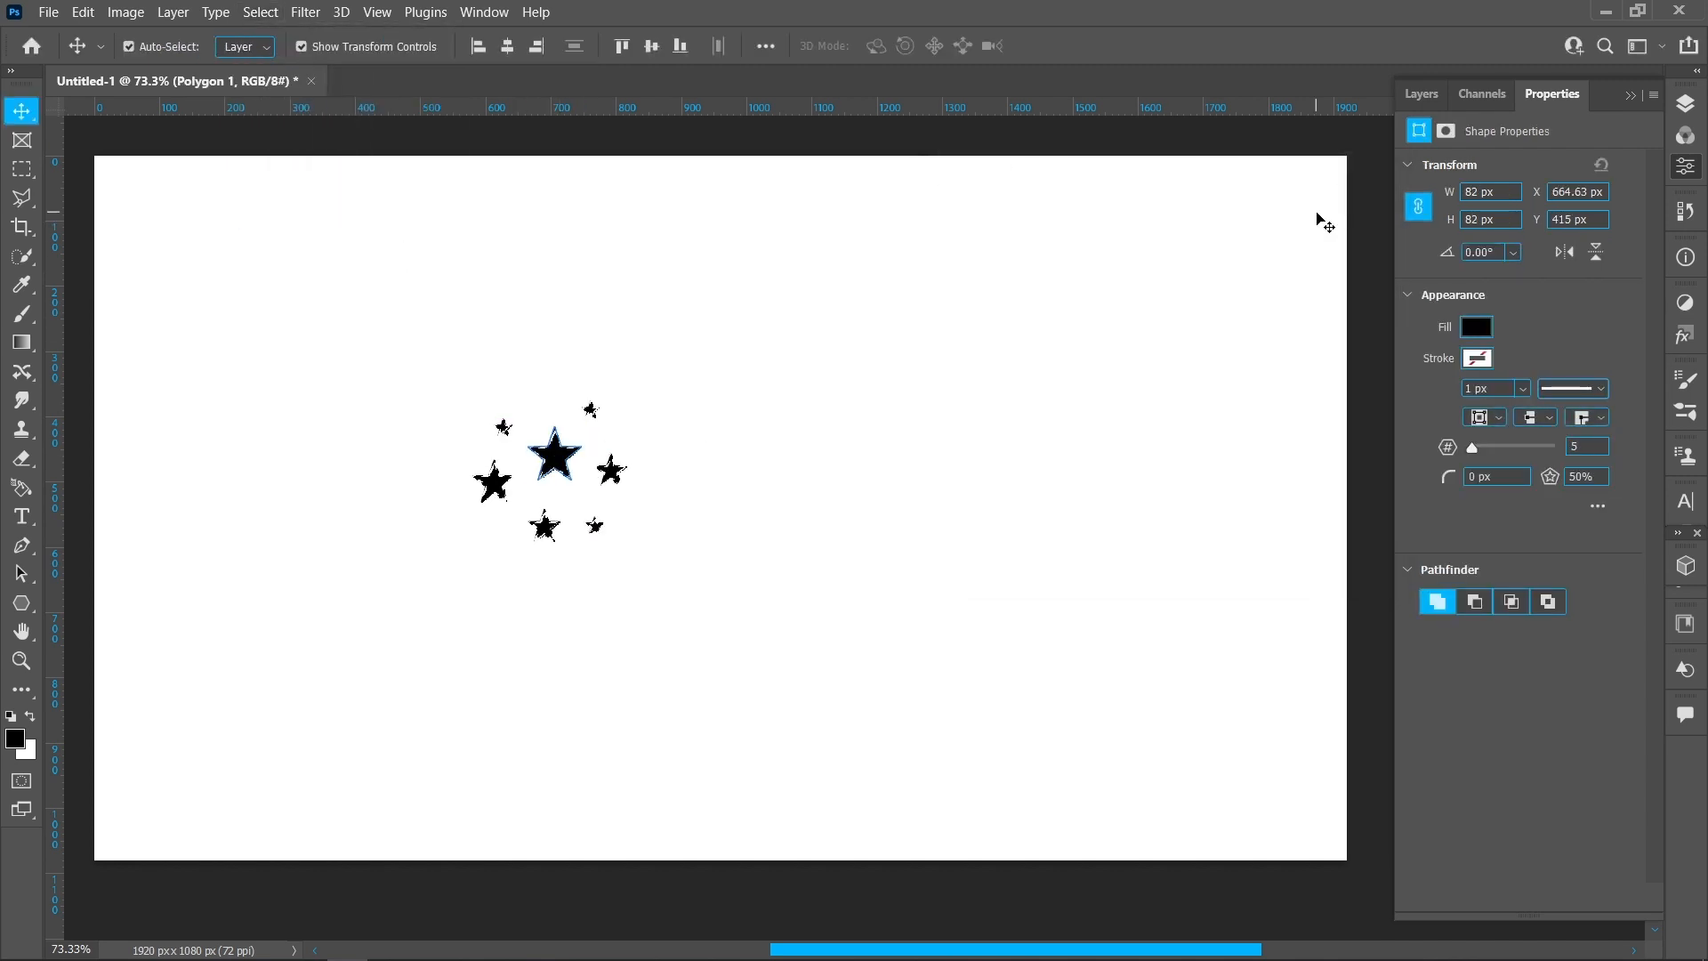
Step: Expand the star selection by 5 pixels
{"action": "left_click", "coordinate": [267, 14]}
{"action": "mouse_move", "coordinate": [446, 338]}
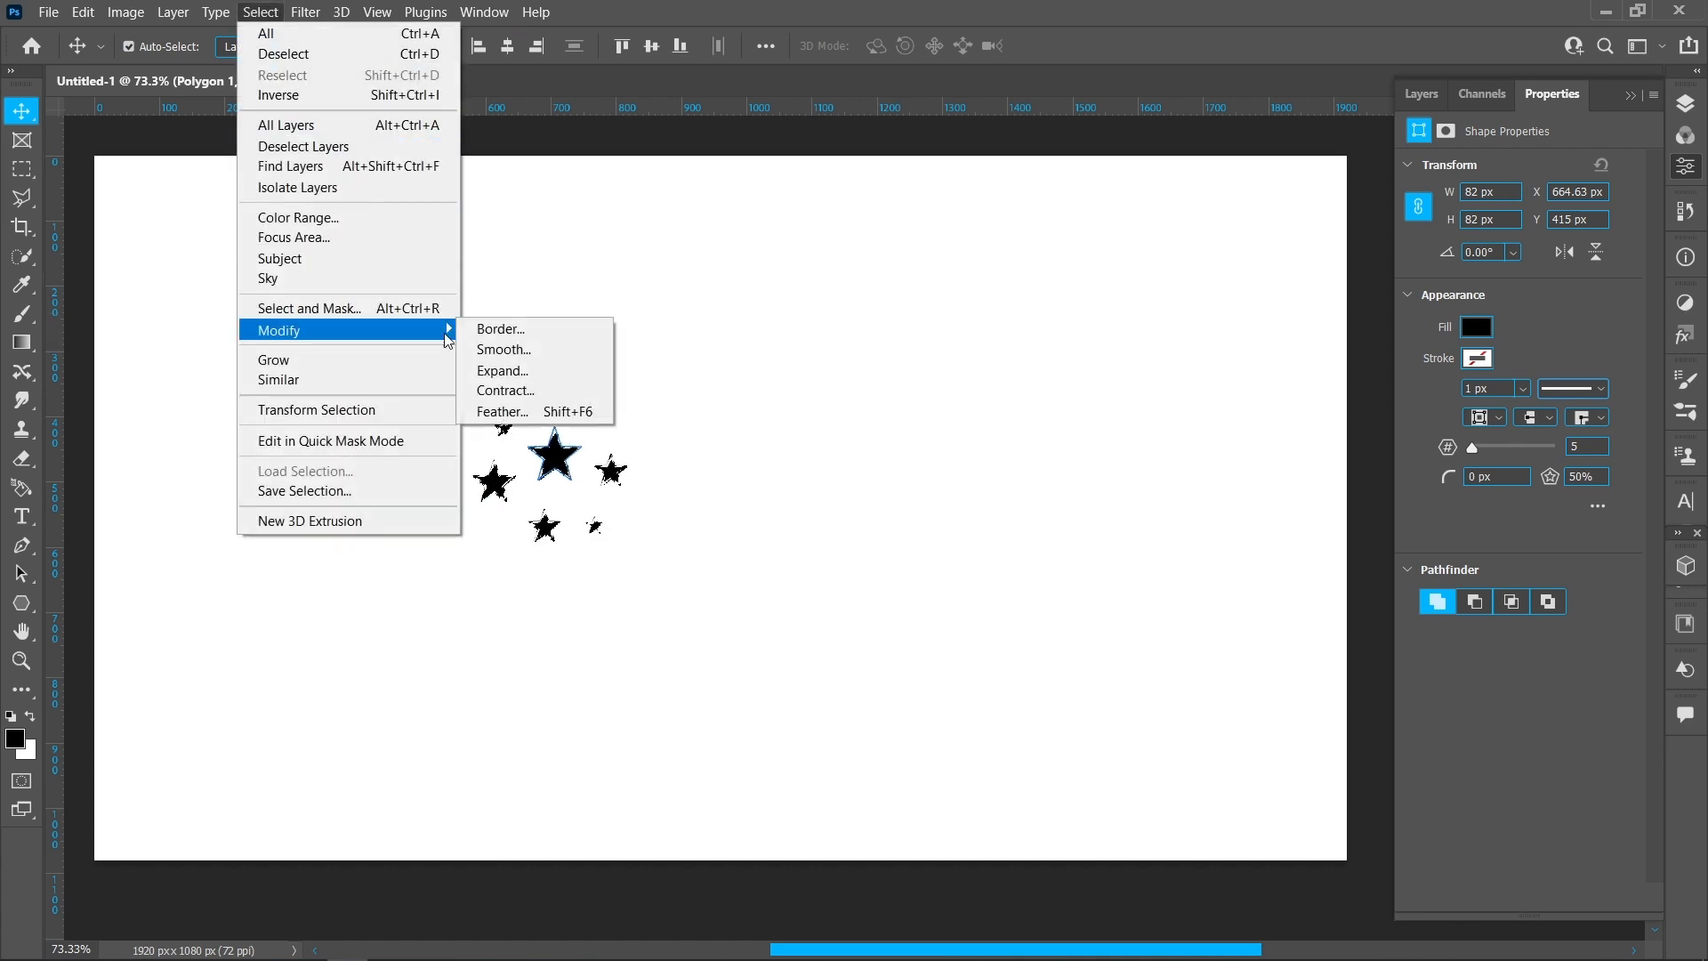
{"action": "left_click", "coordinate": [558, 372]}
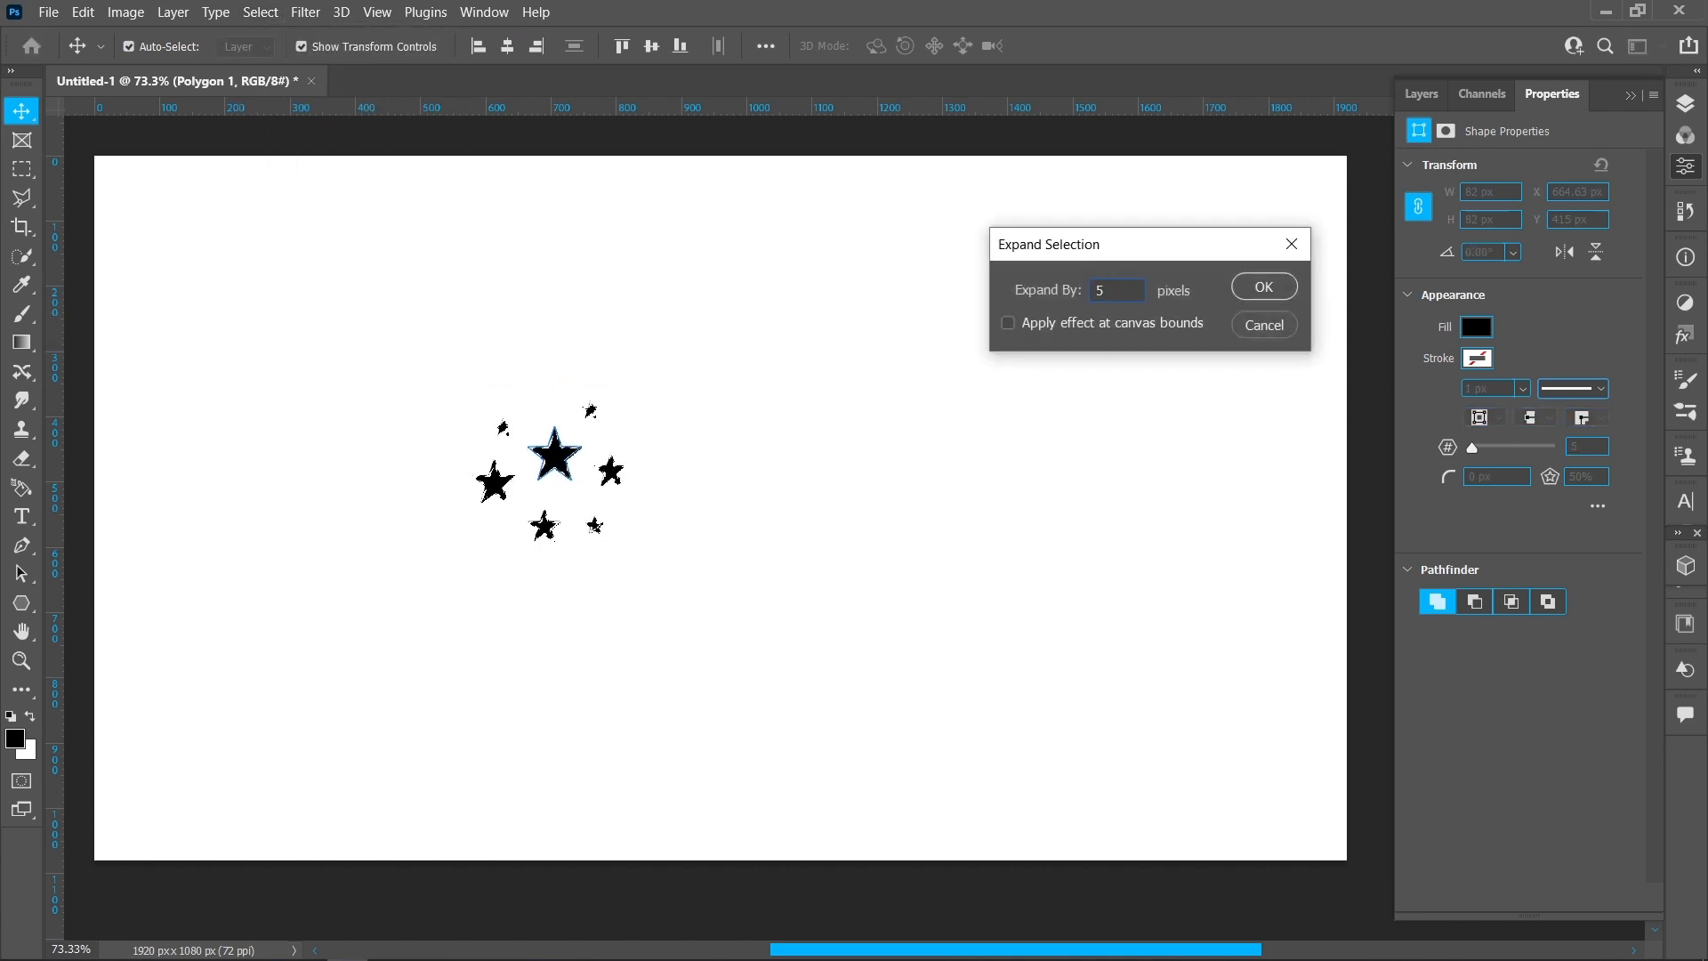
{"action": "left_click", "coordinate": [1287, 285]}
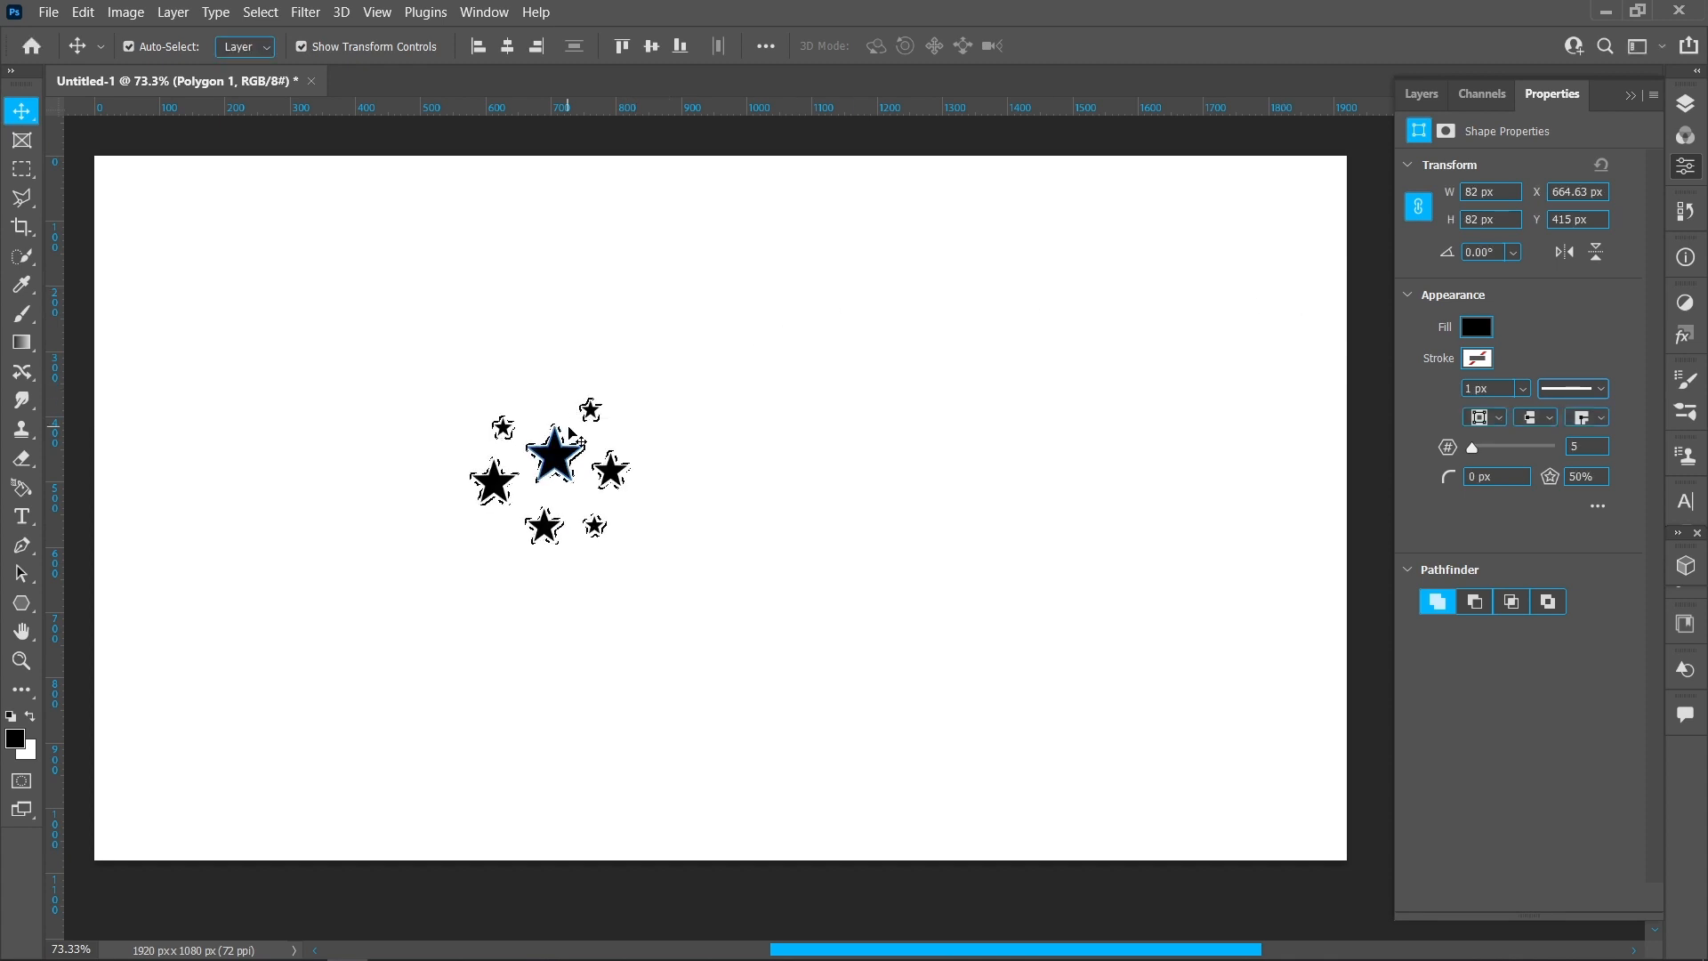
Step: Define the selected star cluster as a brush preset named star
{"action": "left_click", "coordinate": [89, 10]}
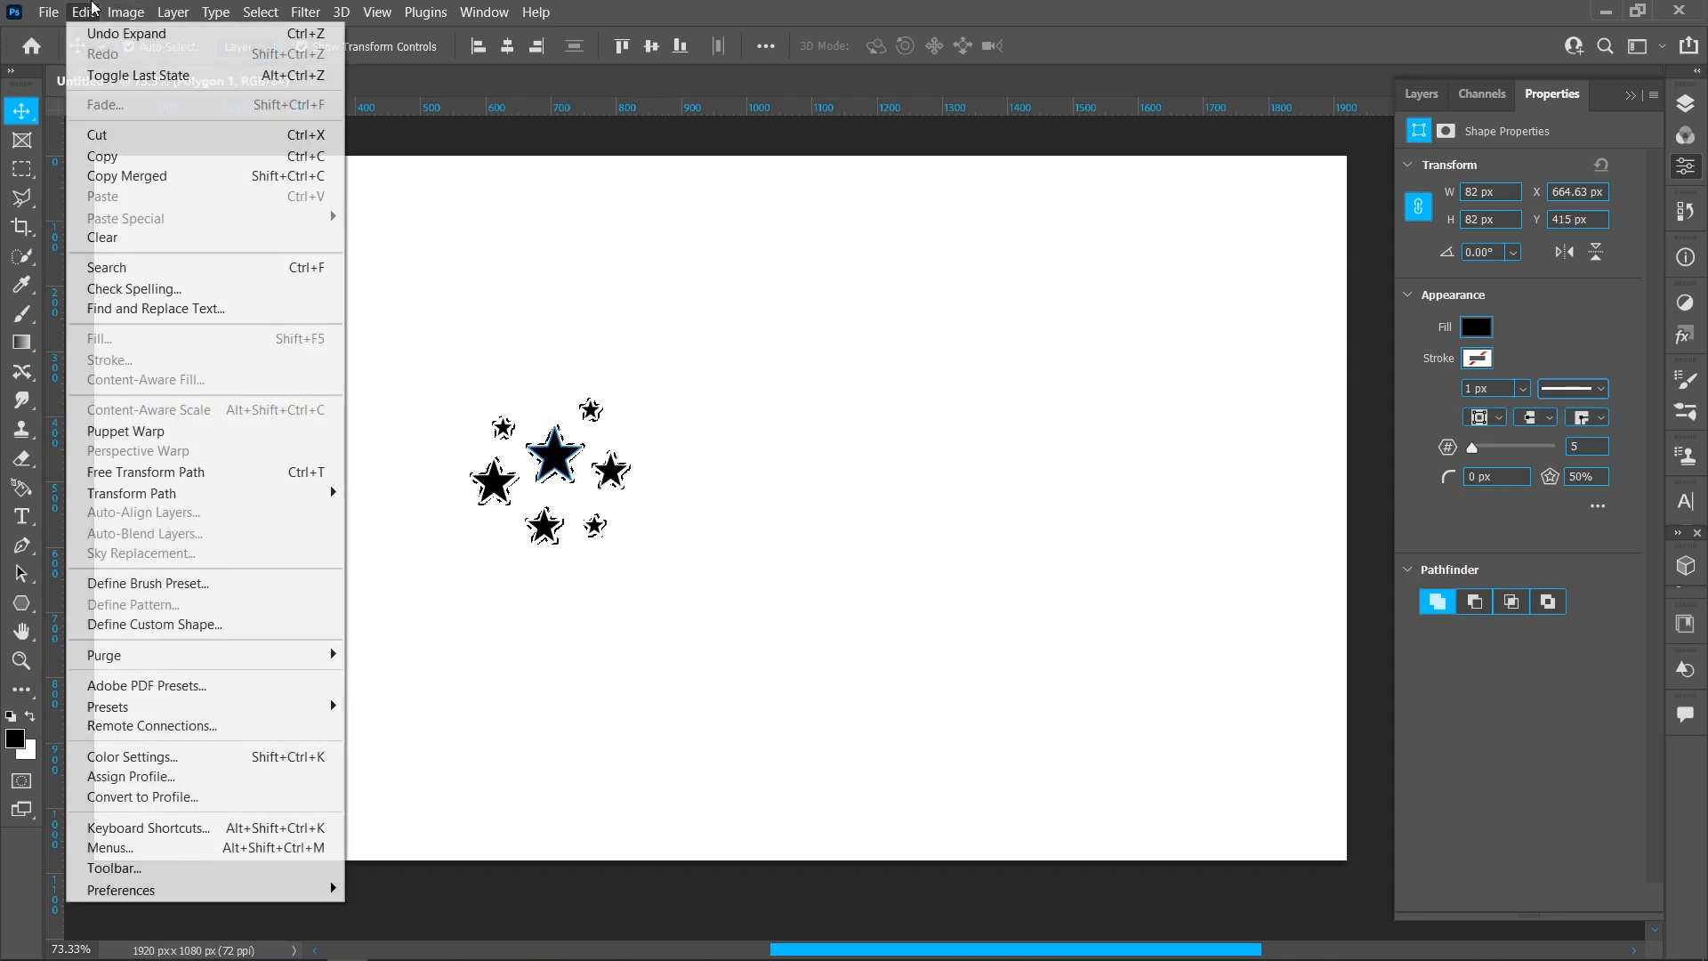
{"action": "left_click", "coordinate": [233, 584]}
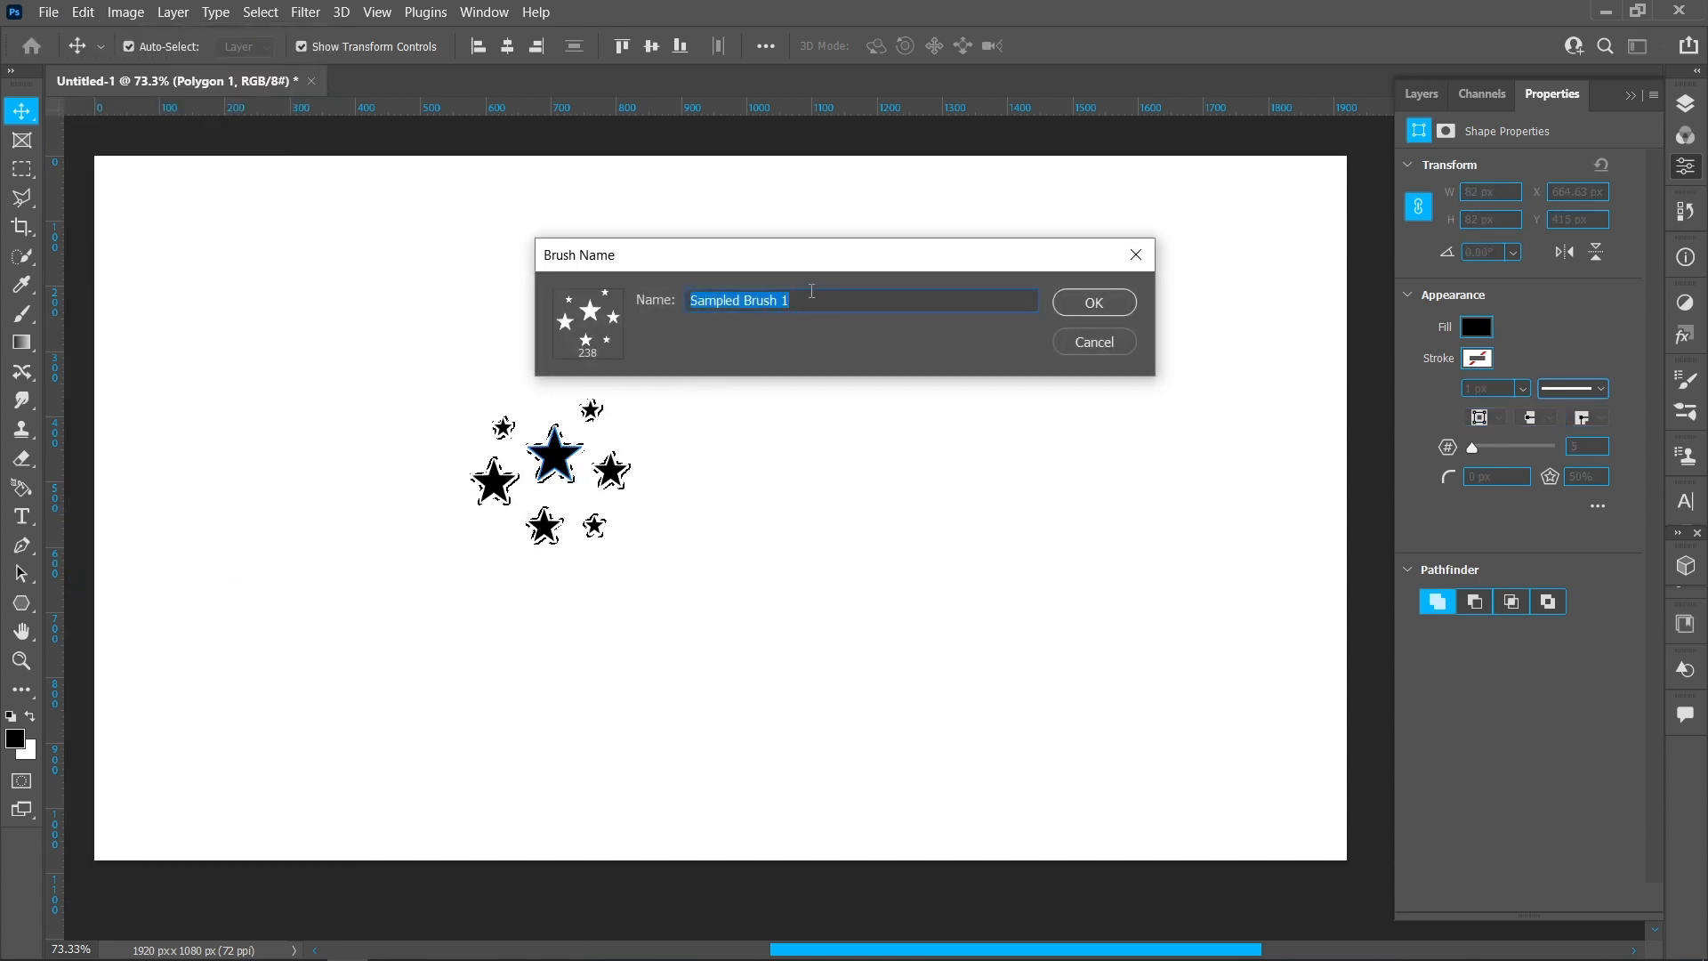
{"action": "type", "text": "star"}
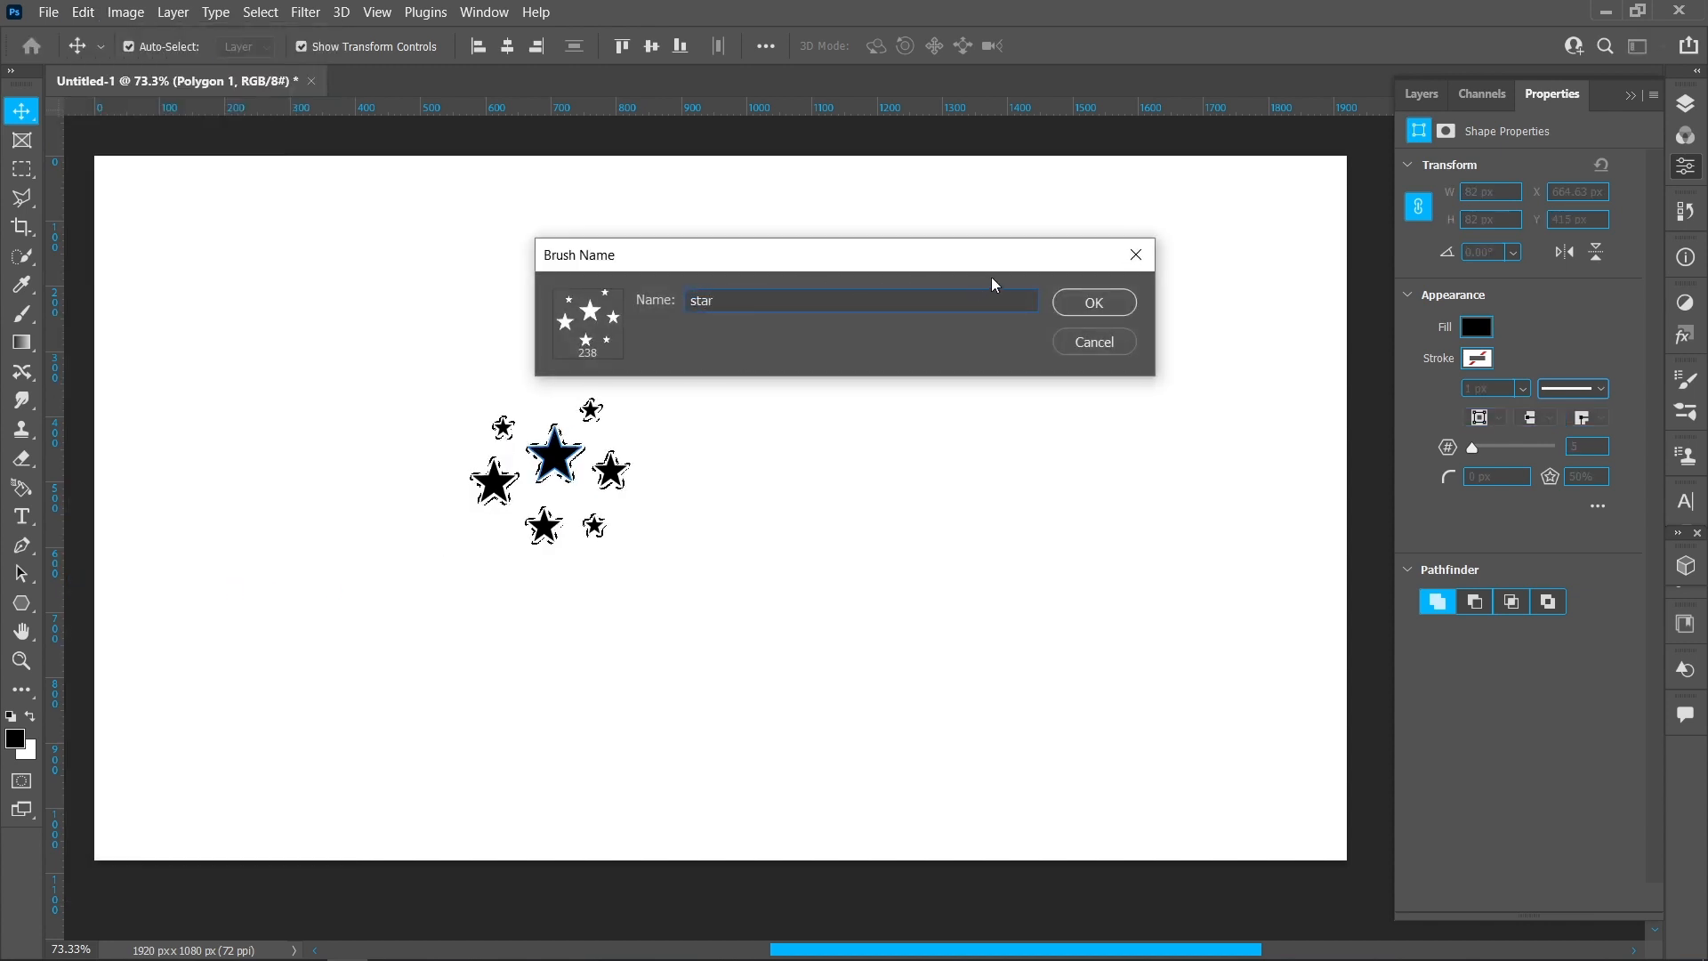
{"action": "left_click", "coordinate": [1106, 302]}
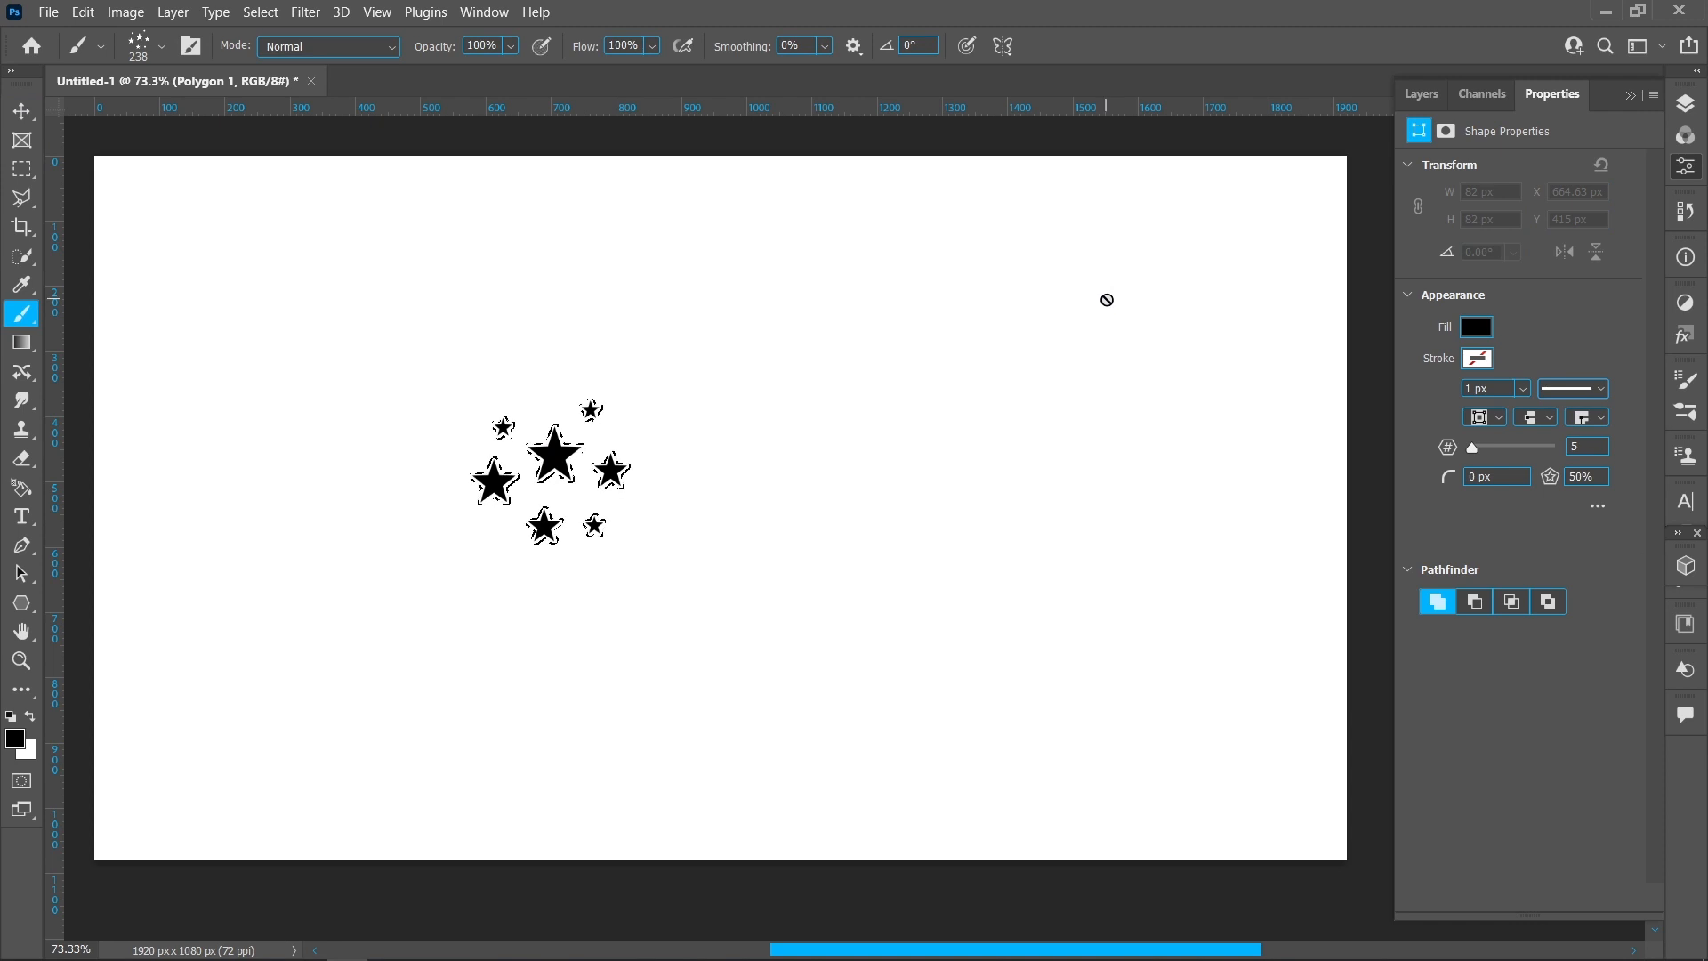
Step: Clear the selection around the stars and deselect the layers
{"action": "left_click", "coordinate": [11, 111]}
{"action": "left_click", "coordinate": [259, 12]}
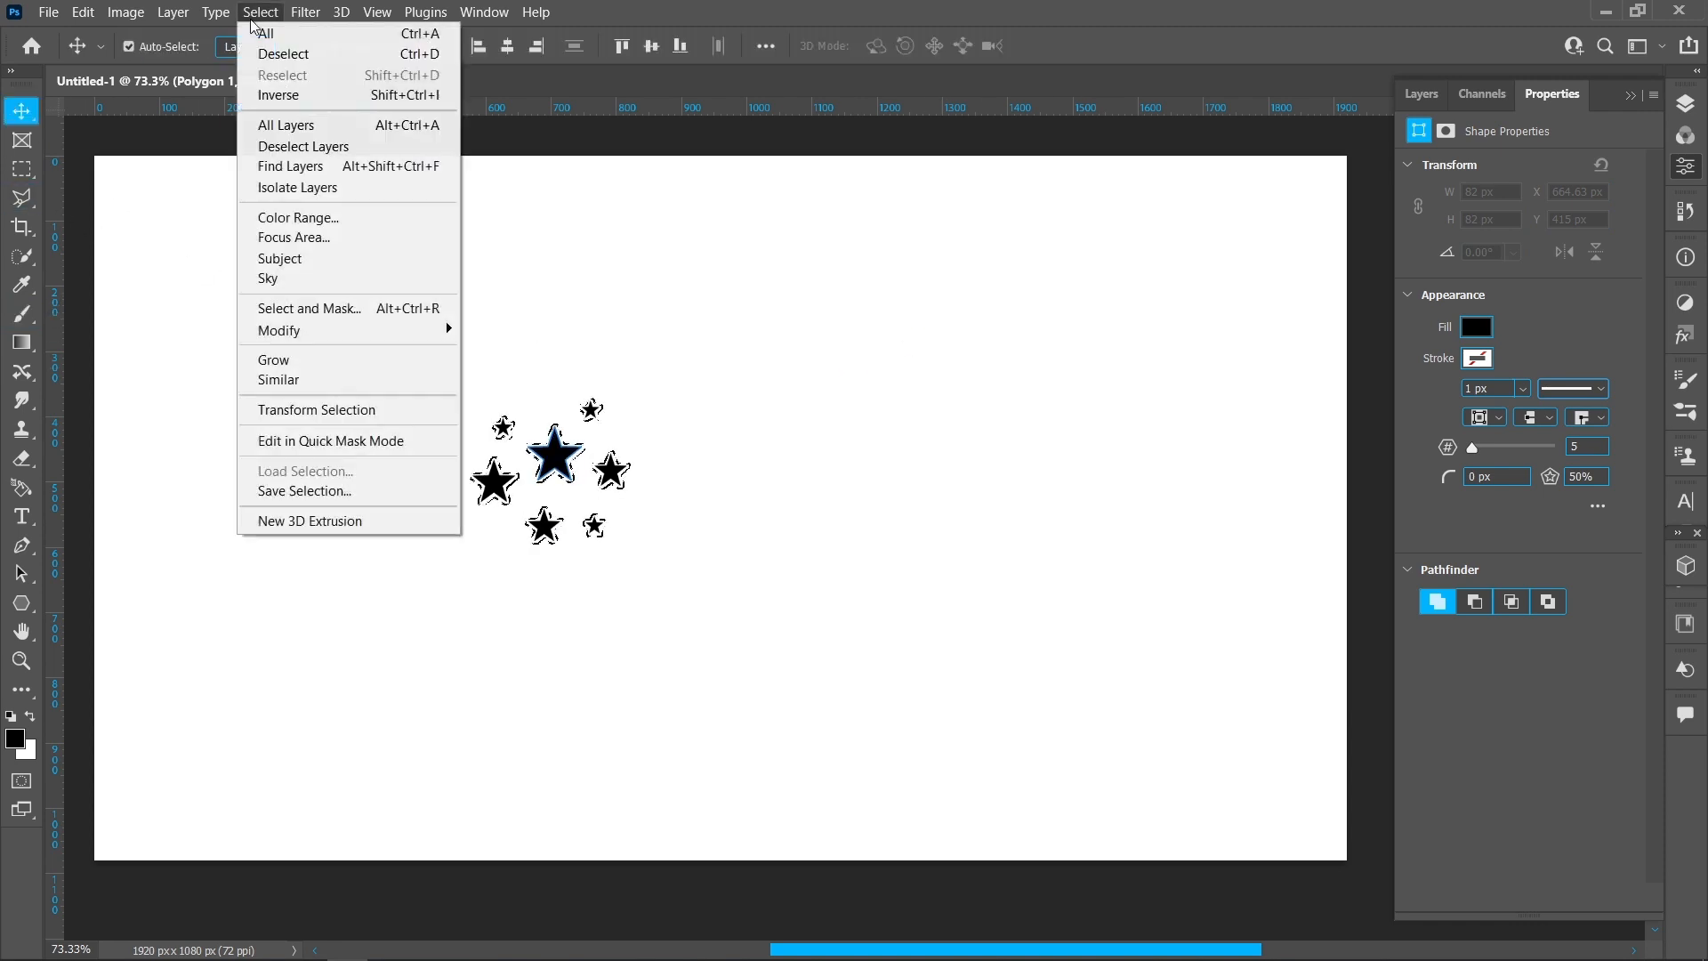
{"action": "left_click", "coordinate": [298, 145]}
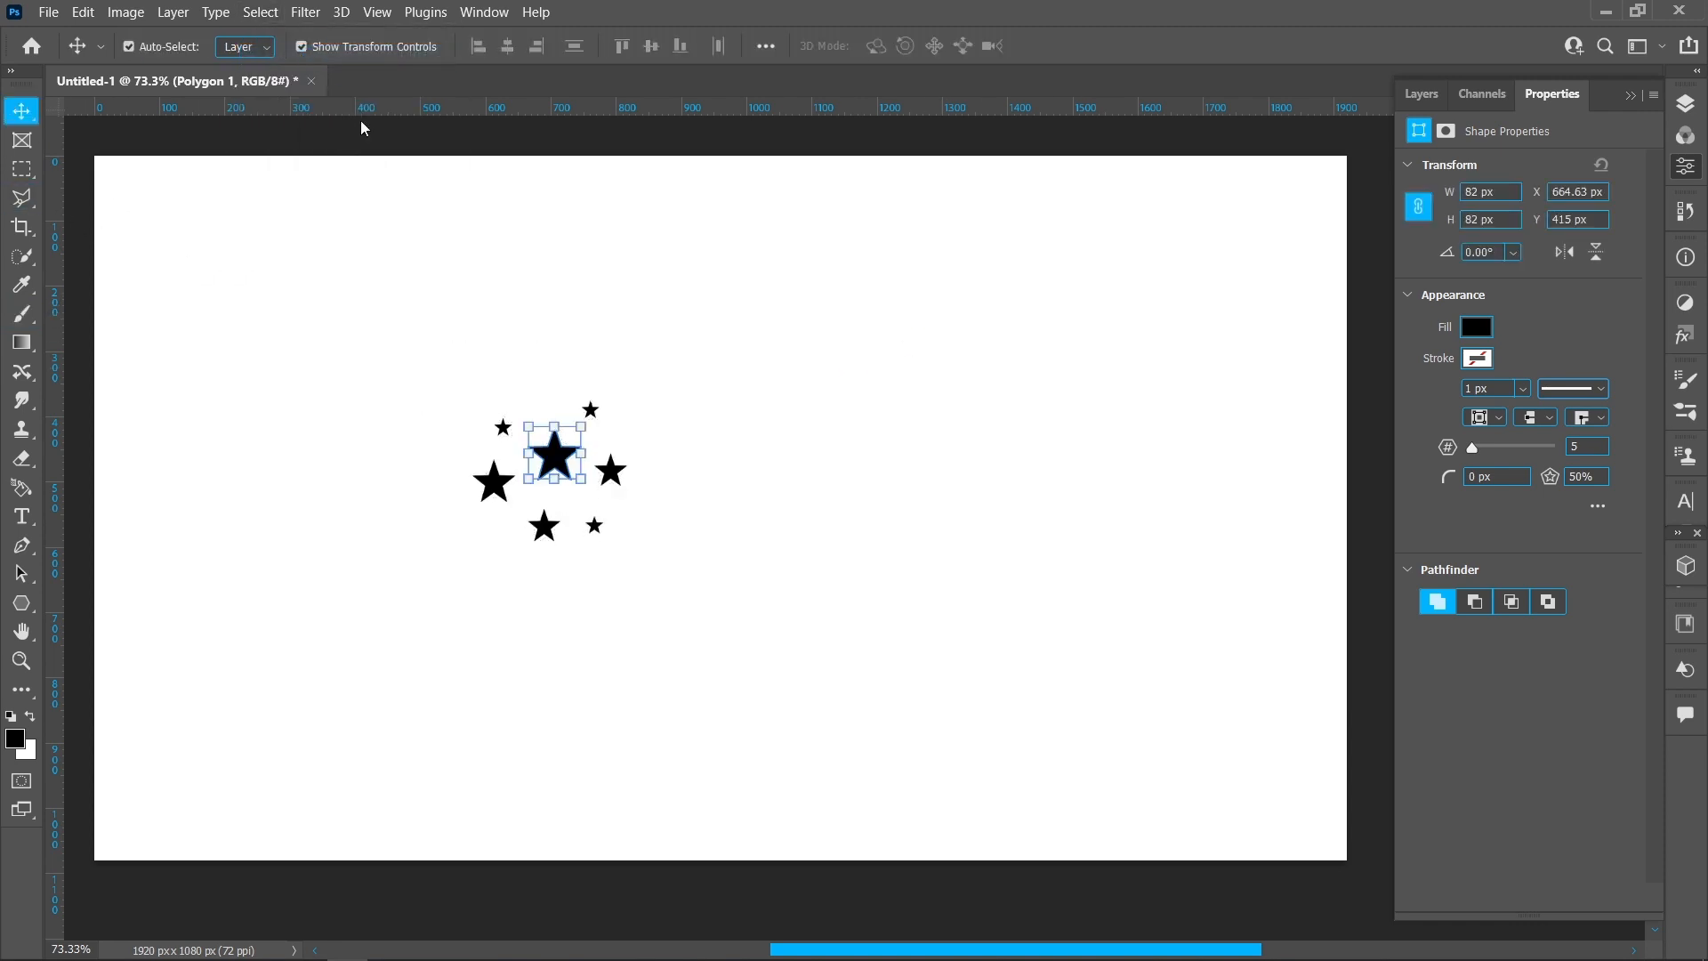
Step: Activate the Brush tool and add a new empty layer above the star shapes
{"action": "left_click", "coordinate": [1688, 102]}
{"action": "left_click", "coordinate": [24, 317]}
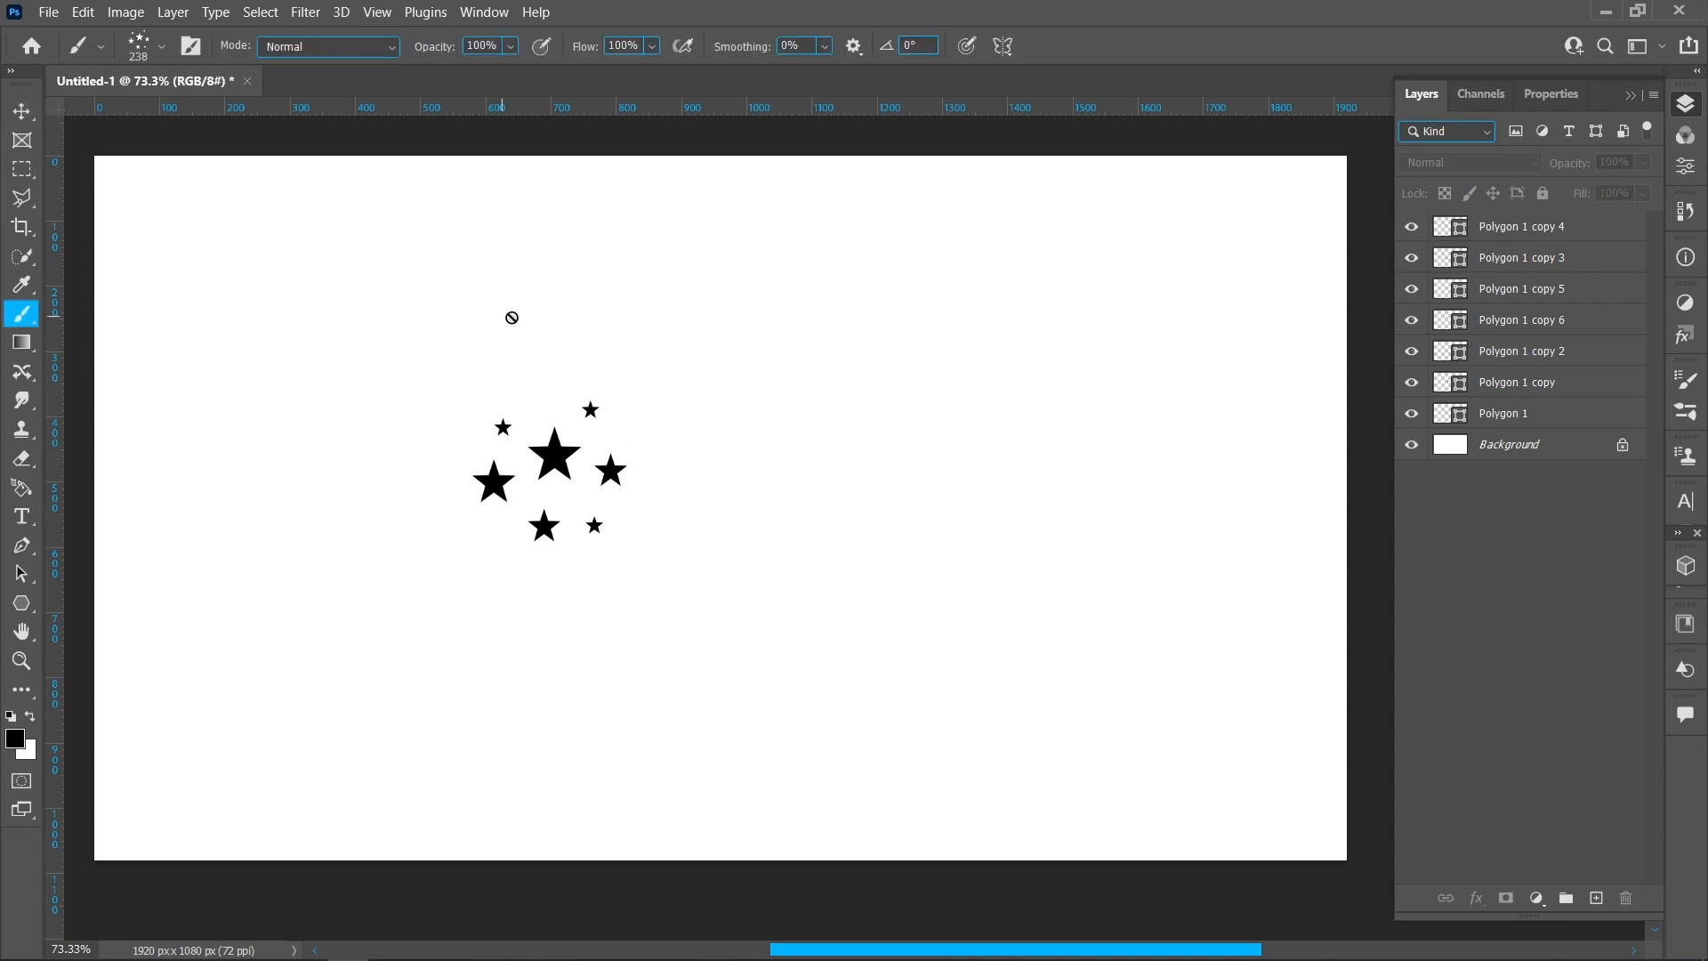
{"action": "left_click", "coordinate": [1597, 899]}
Step: Stamp the star brush in black at several spots across the upper half of the canvas
{"action": "left_click", "coordinate": [778, 371]}
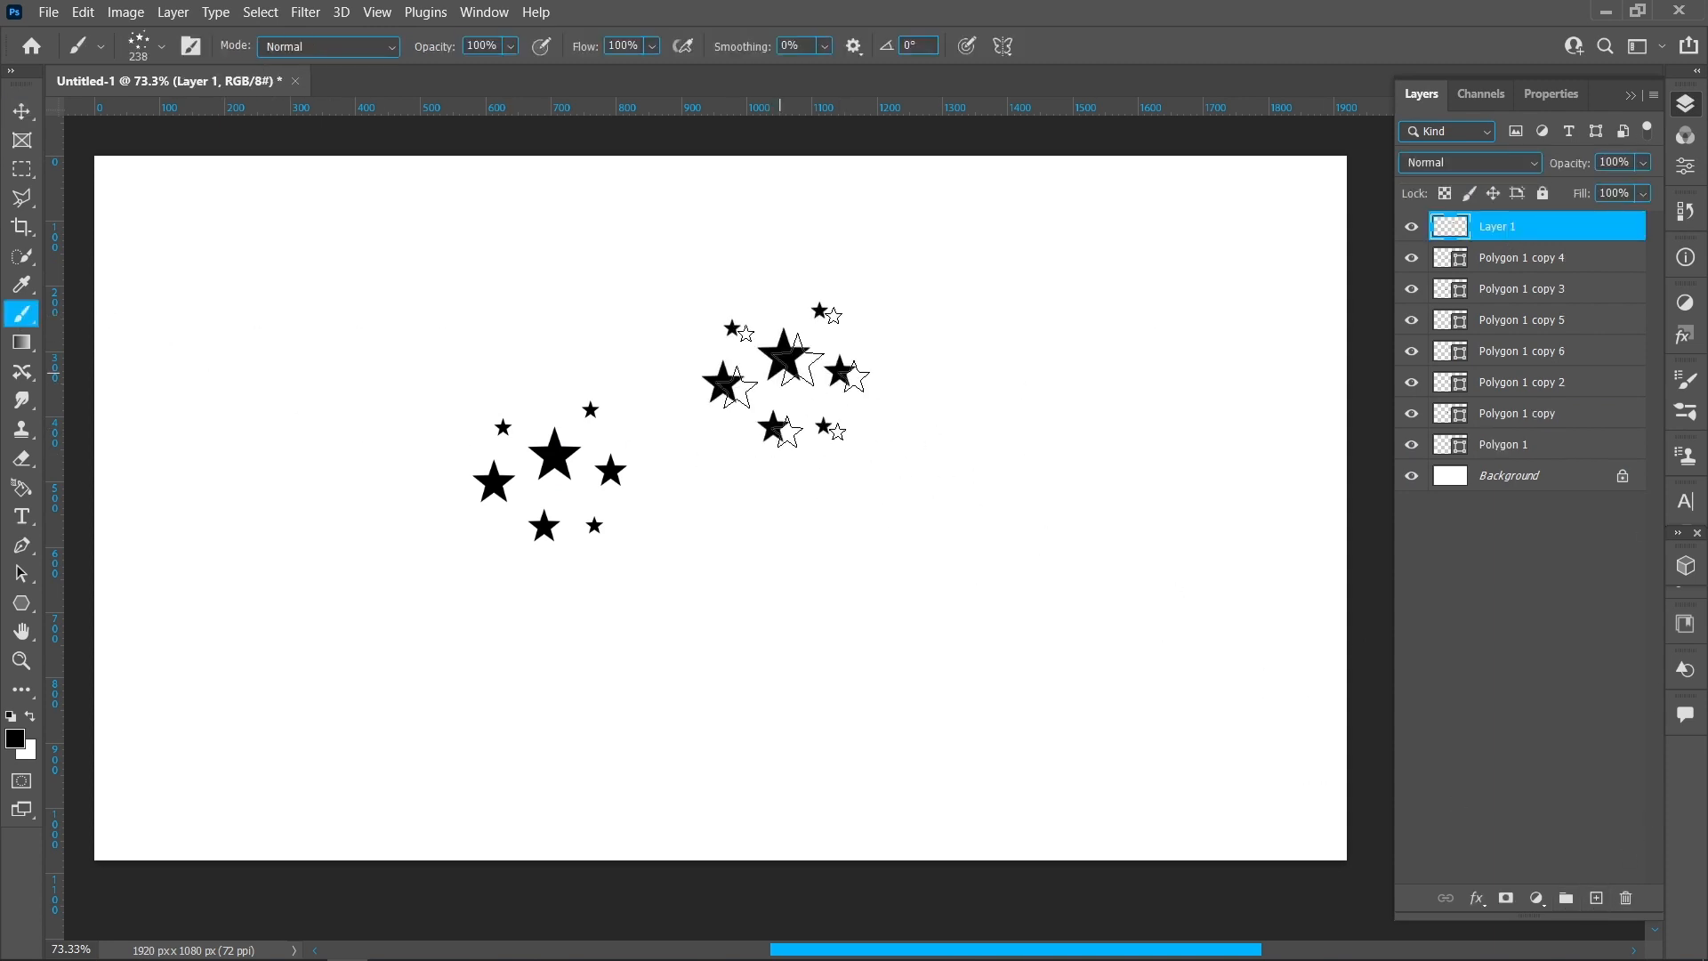
{"action": "left_click", "coordinate": [995, 425]}
{"action": "left_click", "coordinate": [840, 494]}
{"action": "left_click", "coordinate": [923, 299]}
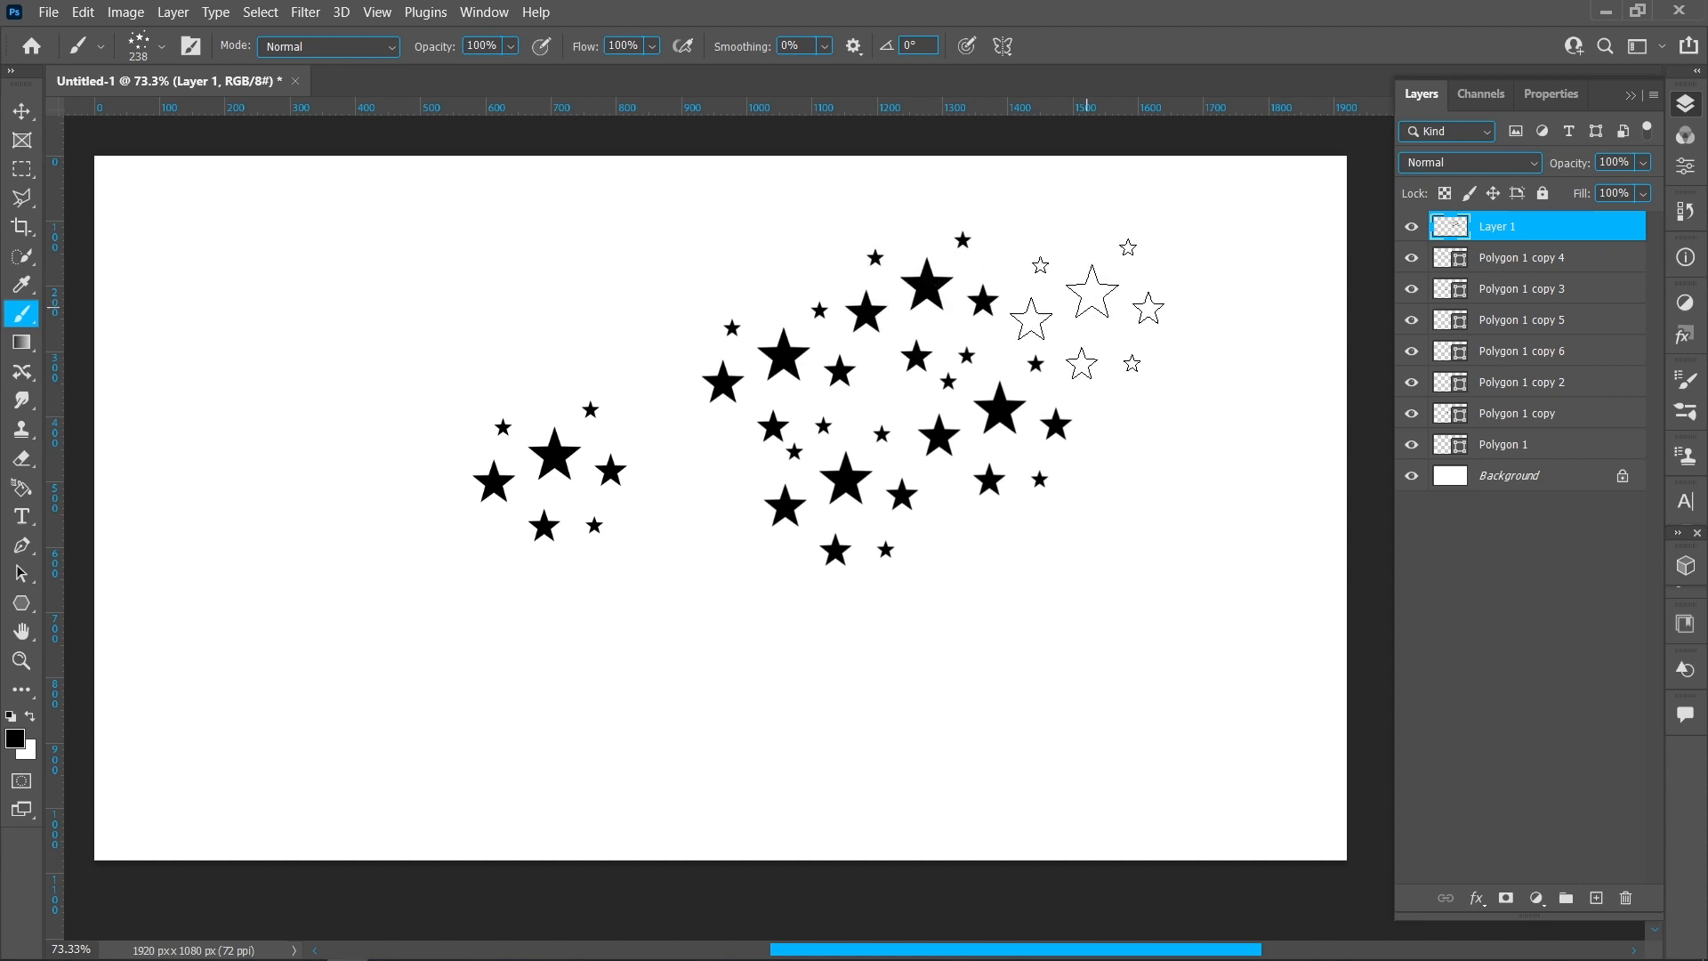
{"action": "left_click", "coordinate": [1088, 307]}
{"action": "left_click", "coordinate": [735, 243]}
{"action": "left_click", "coordinate": [611, 334]}
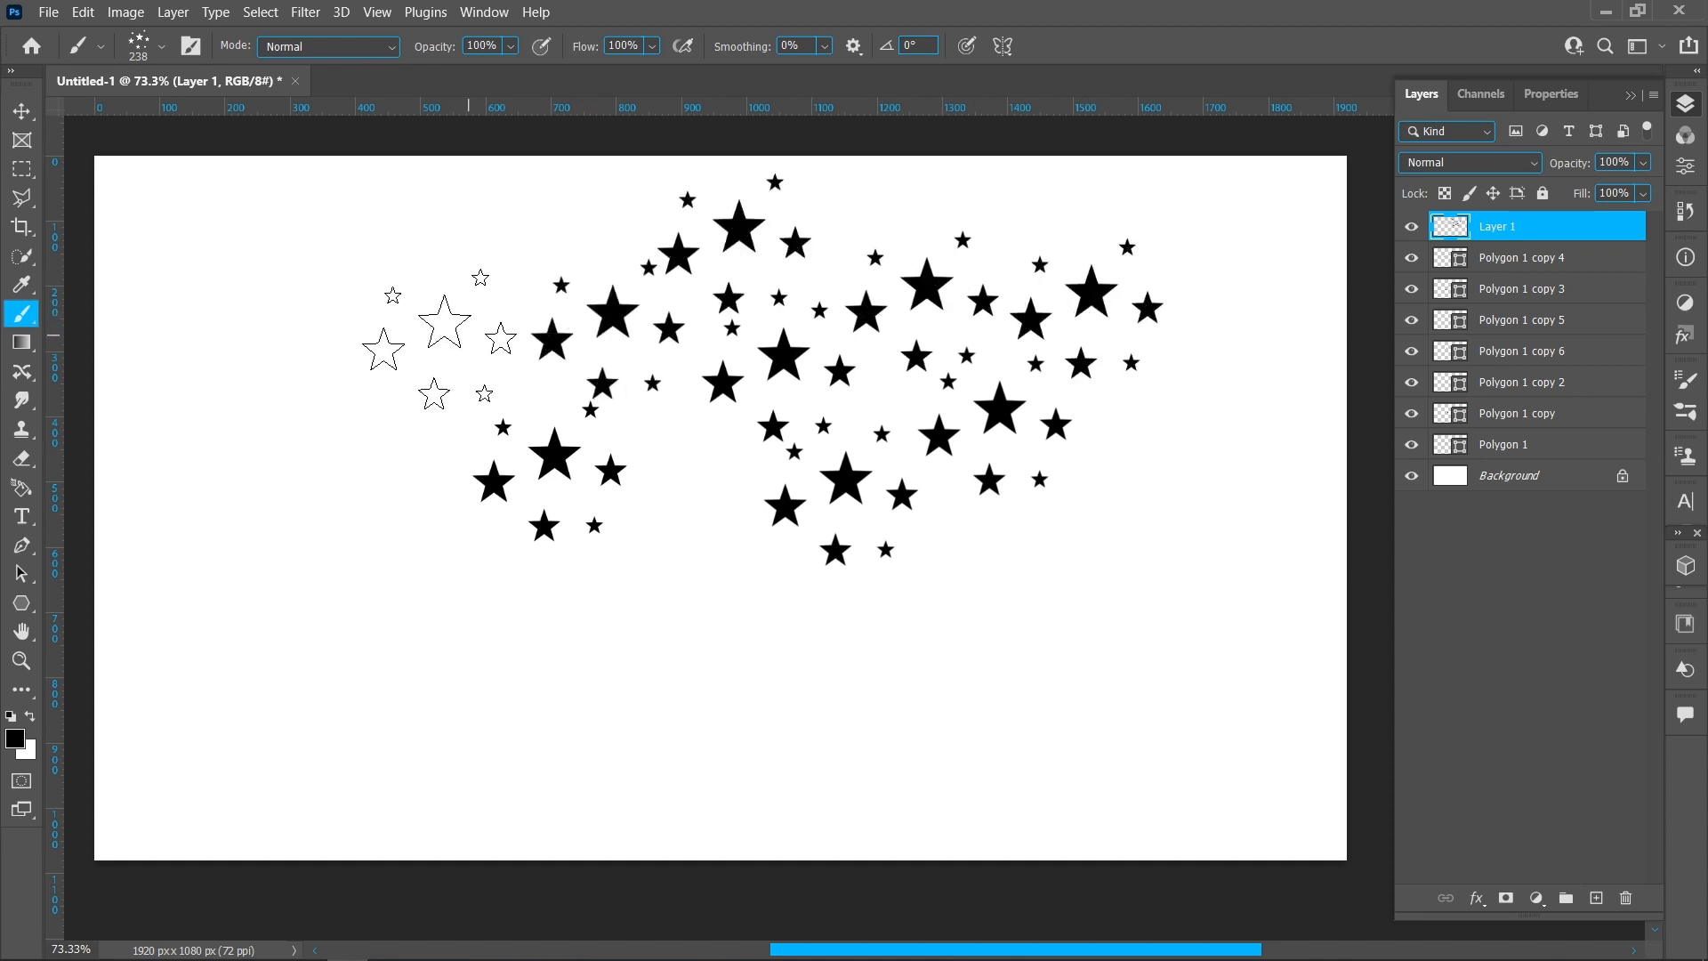
{"action": "left_click", "coordinate": [463, 314]}
{"action": "left_click", "coordinate": [378, 439]}
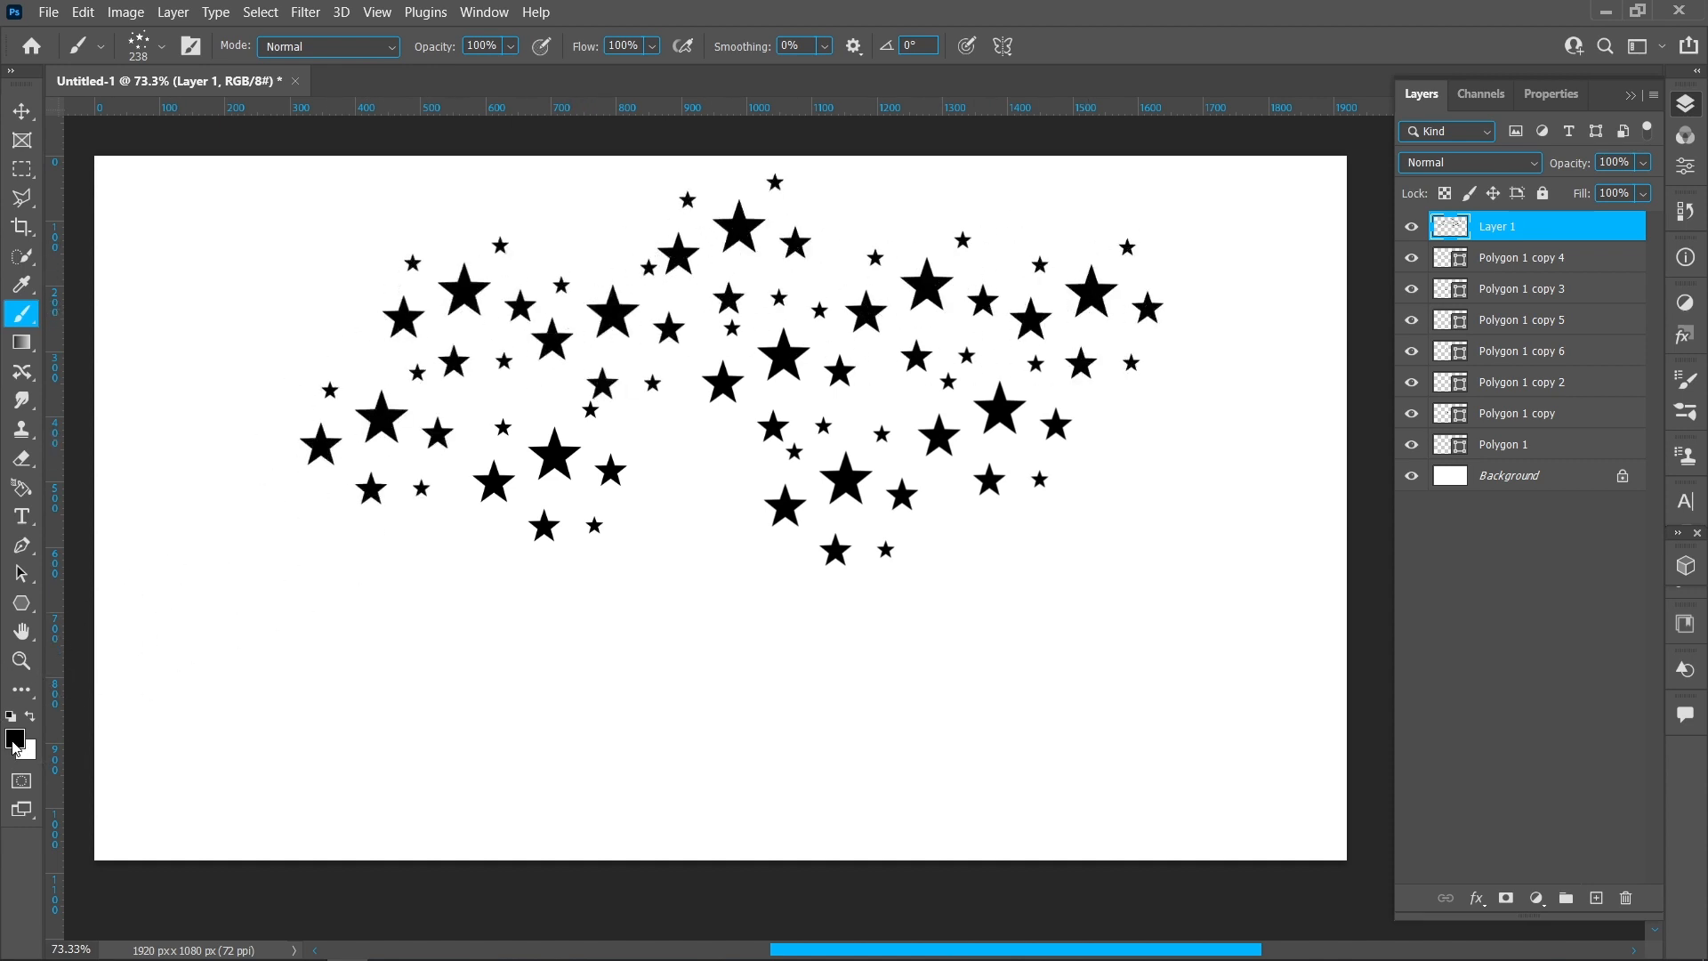
Step: Change the foreground color to a bright blue
{"action": "left_click", "coordinate": [15, 740]}
{"action": "left_click", "coordinate": [1399, 376]}
{"action": "left_click_drag", "start_coordinate": [1427, 445], "coordinate": [1439, 501]}
{"action": "left_click", "coordinate": [1602, 365]}
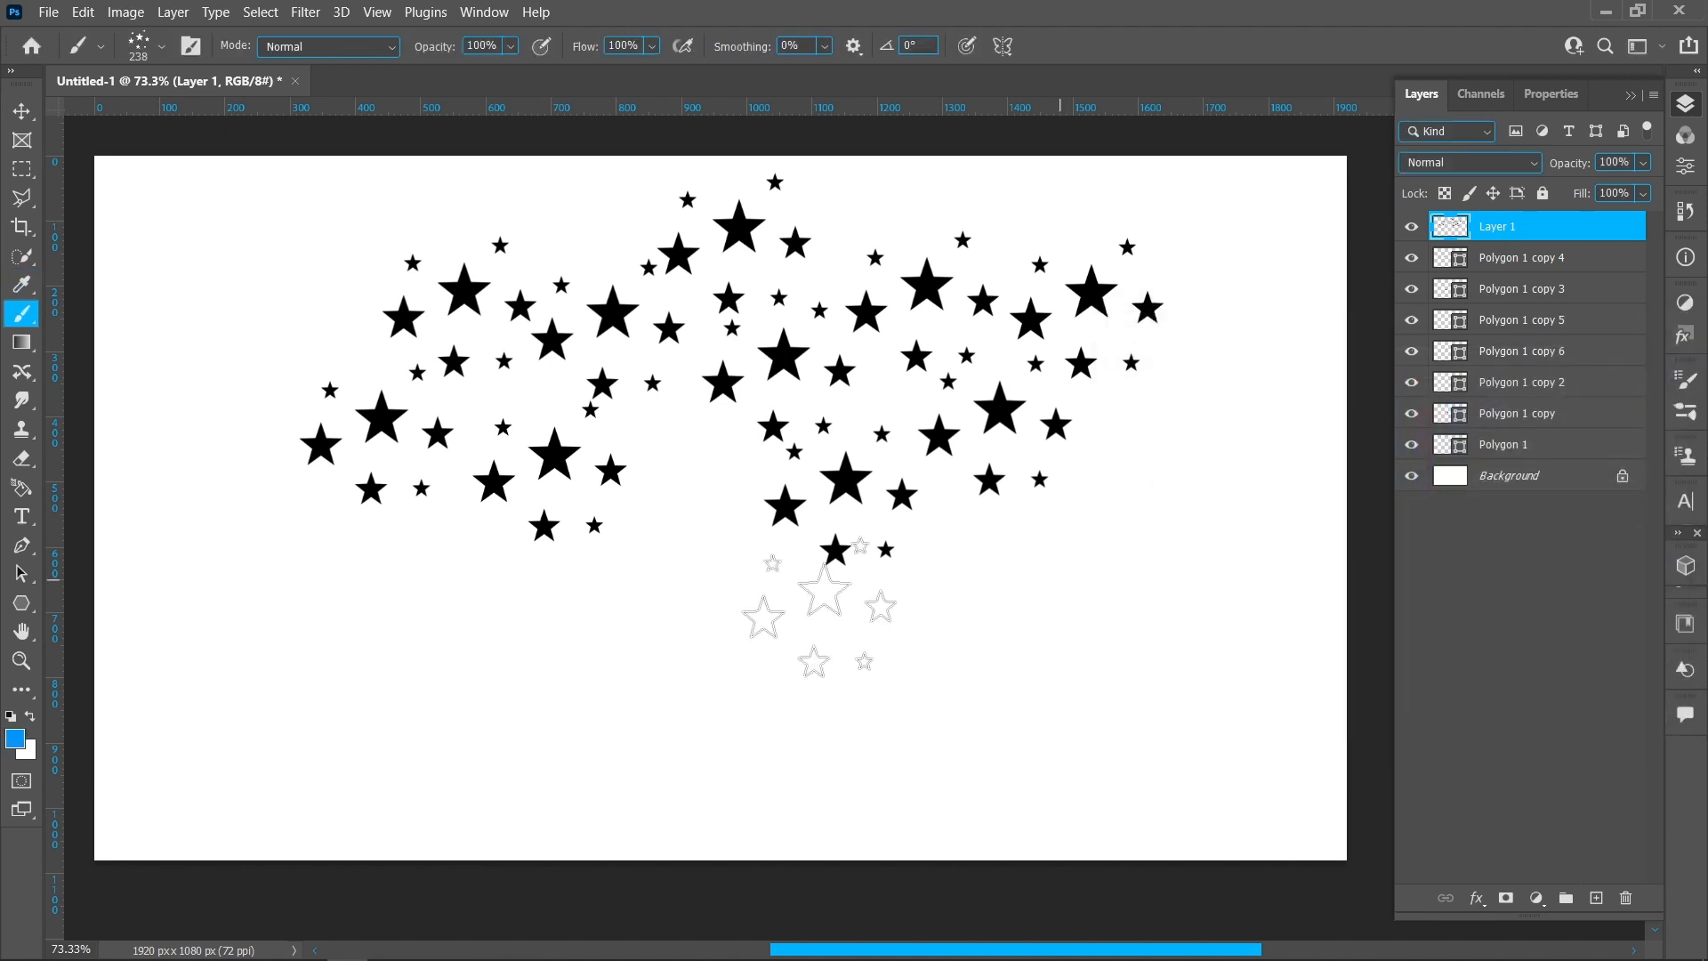
Step: Stamp blue star clusters across the lower canvas and paint a long freehand looping stroke over the artwork
{"action": "left_click", "coordinate": [532, 641]}
{"action": "left_click", "coordinate": [685, 574]}
{"action": "left_click", "coordinate": [850, 645]}
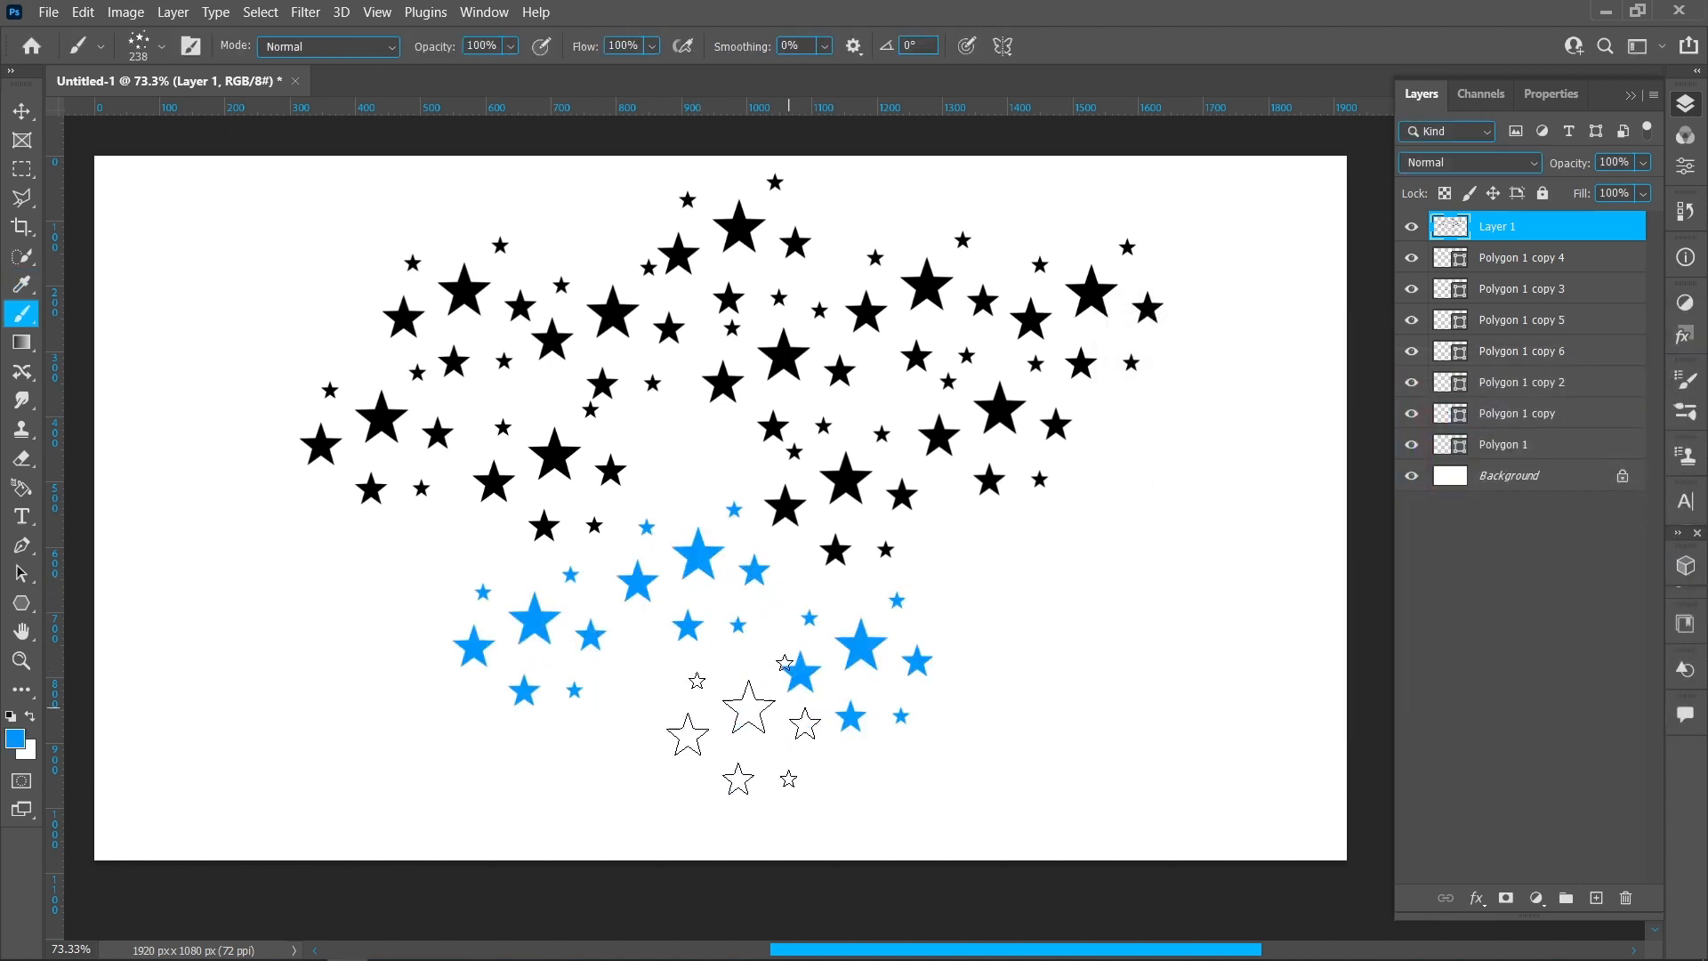
{"action": "left_click", "coordinate": [683, 707]}
{"action": "left_click", "coordinate": [992, 561]}
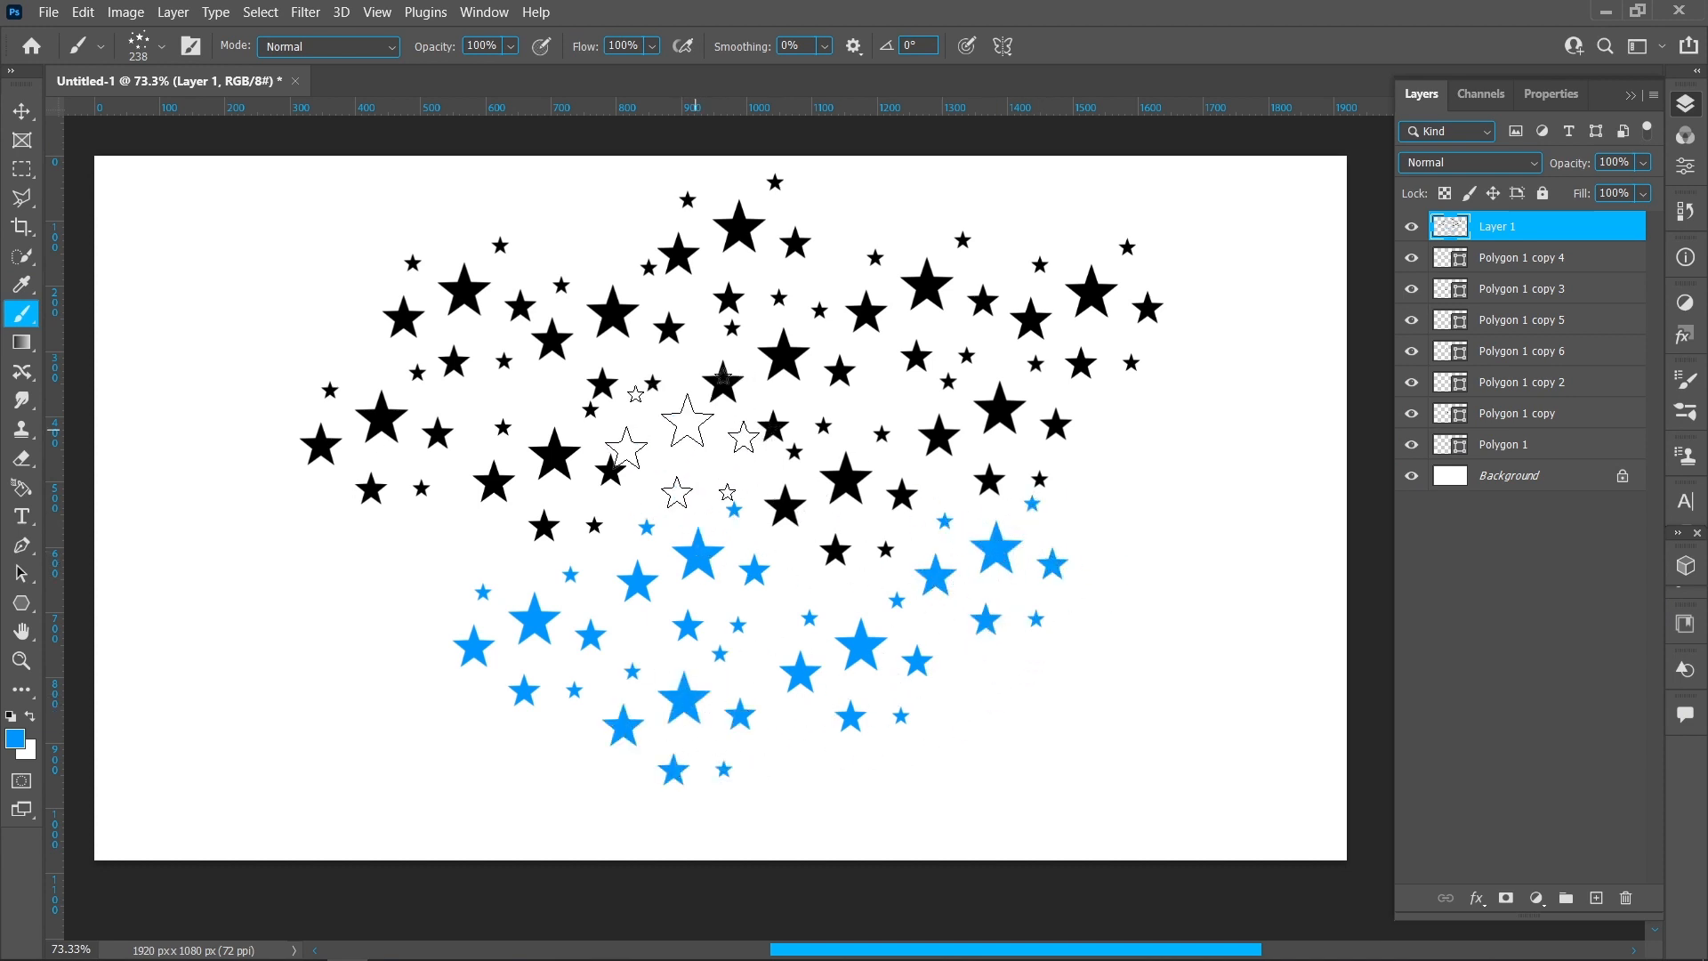
{"action": "mouse_move", "coordinate": [748, 432]}
{"action": "left_mouse_down"}
{"action": "mouse_move", "coordinate": [596, 578]}
{"action": "mouse_move", "coordinate": [1095, 320]}
{"action": "mouse_move", "coordinate": [400, 498]}
{"action": "mouse_move", "coordinate": [307, 587]}
{"action": "mouse_move", "coordinate": [881, 672]}
{"action": "left_mouse_up"}
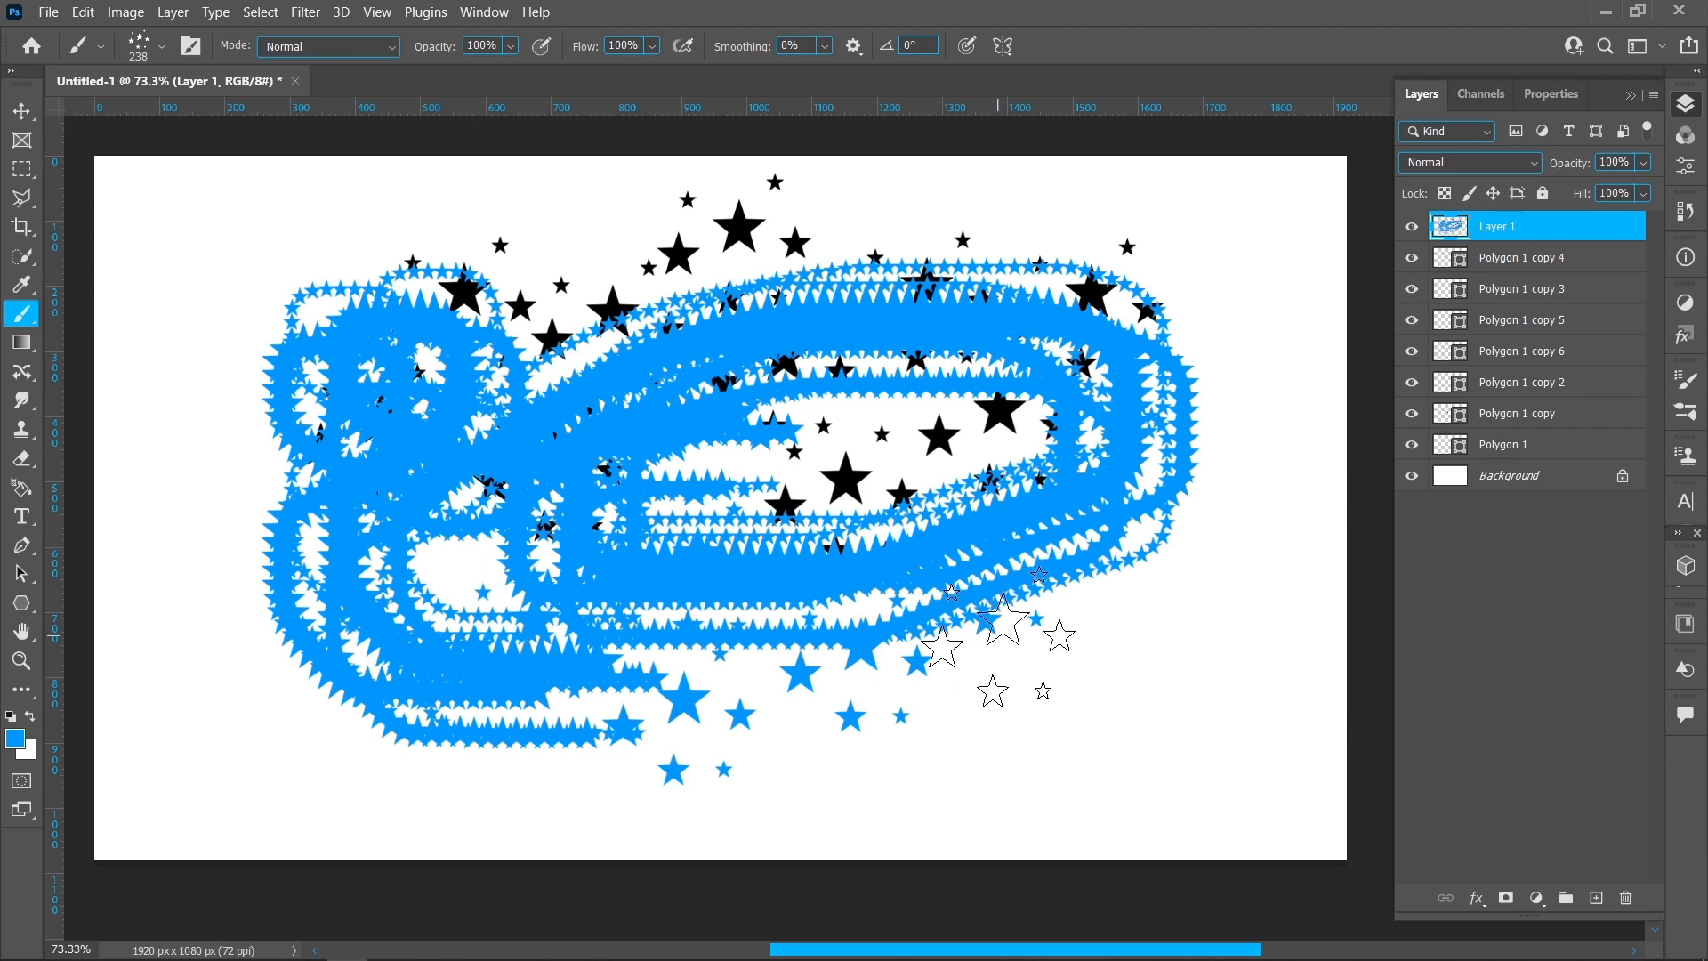
Step: Undo all blue and black brush marks on the new layer
{"action": "key", "text": "ctrl+z"}
{"action": "key", "text": "ctrl+z"}
{"action": "key", "text": "ctrl+z"}
{"action": "key", "text": "ctrl+z"}
{"action": "key", "text": "ctrl+z"}
{"action": "key", "text": "ctrl+z"}
{"action": "key", "text": "ctrl+z"}
{"action": "key", "text": "ctrl+z"}
{"action": "key", "text": "ctrl+z"}
{"action": "key", "text": "ctrl+z"}
{"action": "key", "text": "ctrl+z"}
{"action": "key", "text": "ctrl+z"}
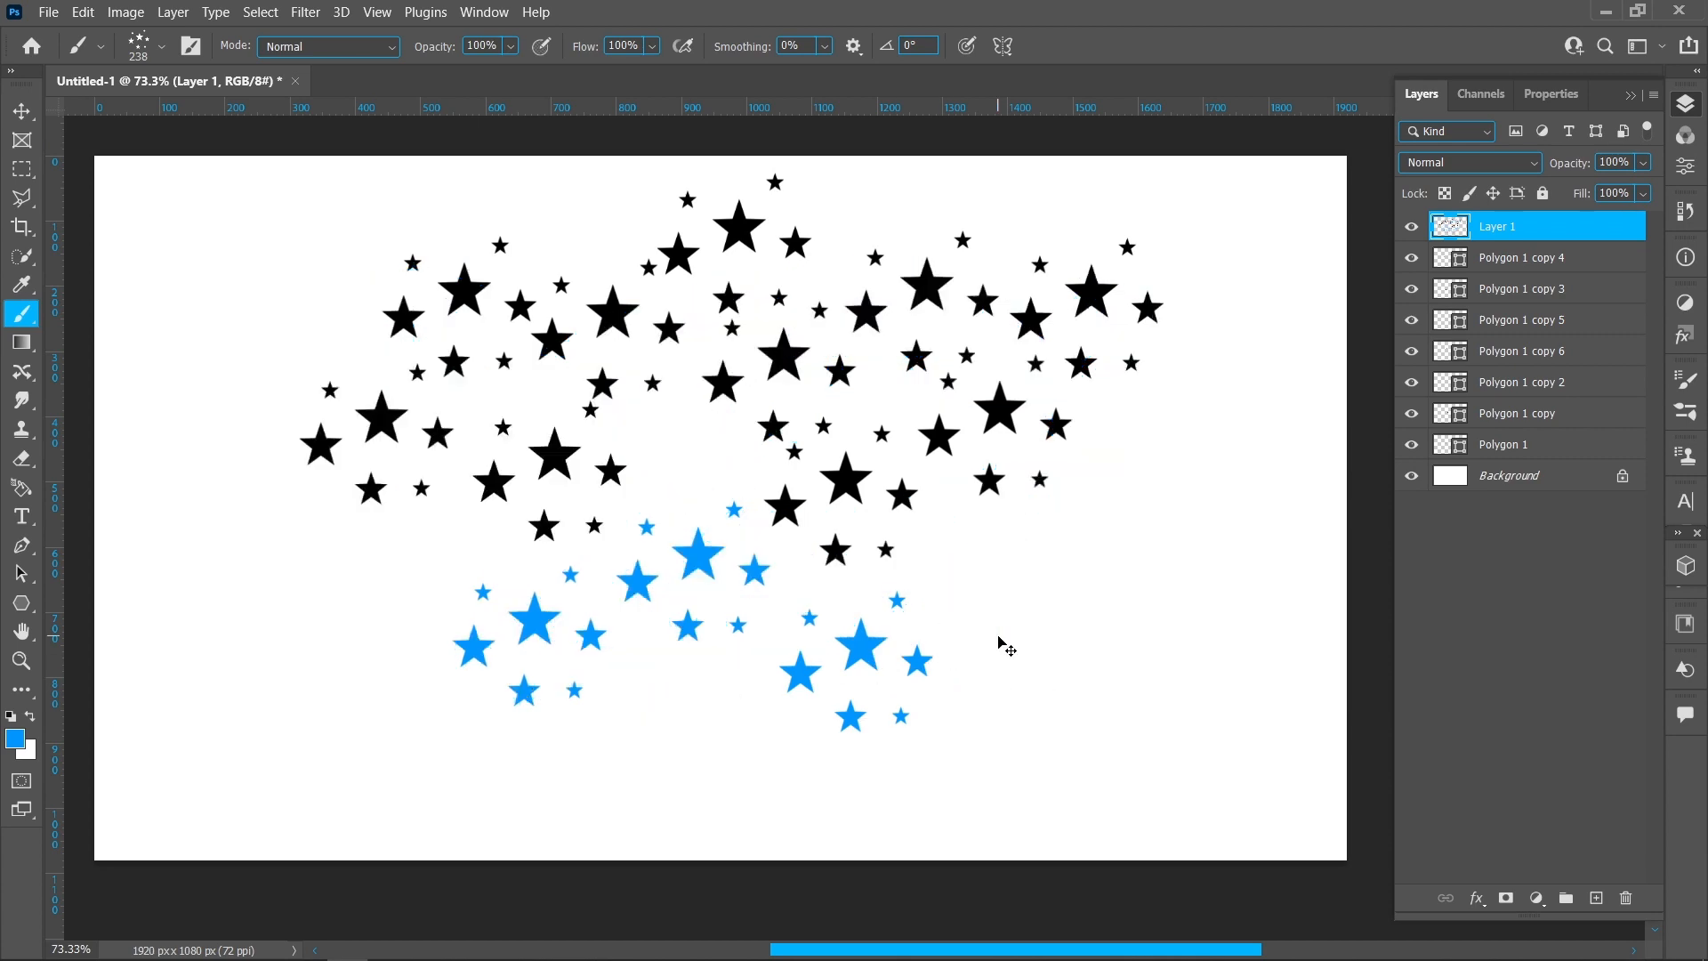
{"action": "key", "text": "ctrl+z"}
{"action": "key", "text": "ctrl+z"}
{"action": "key", "text": "ctrl+z"}
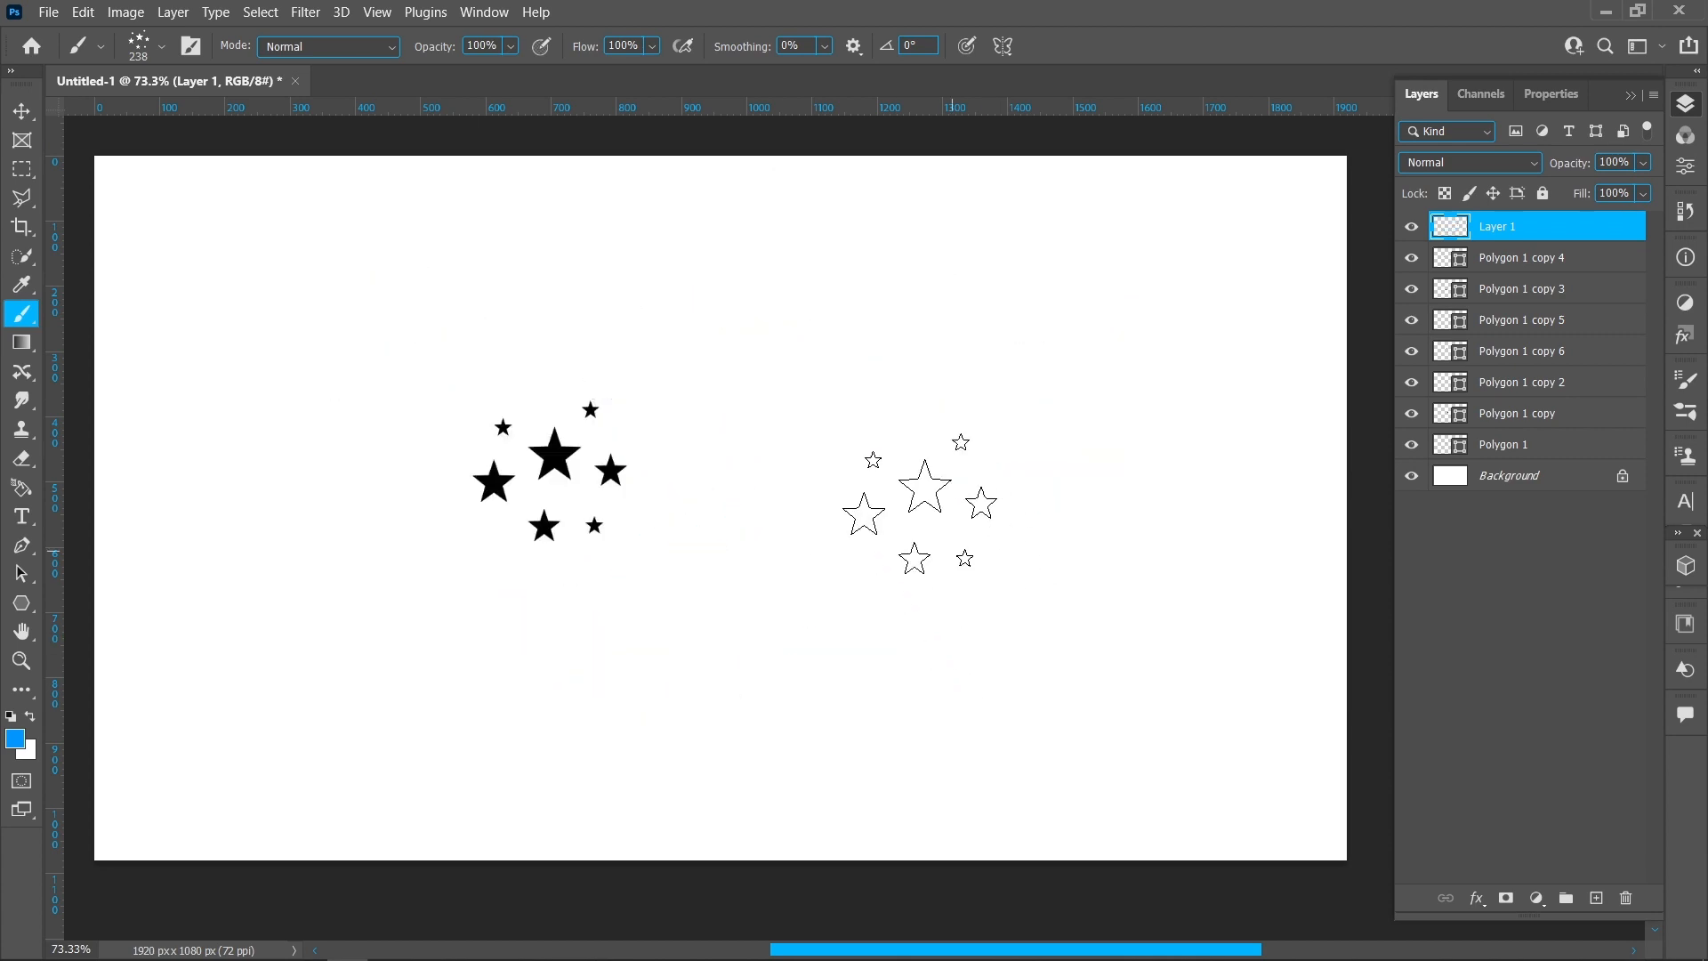
Step: Set the star brush's tip spacing to 108% in the brush settings
{"action": "left_click", "coordinate": [485, 12]}
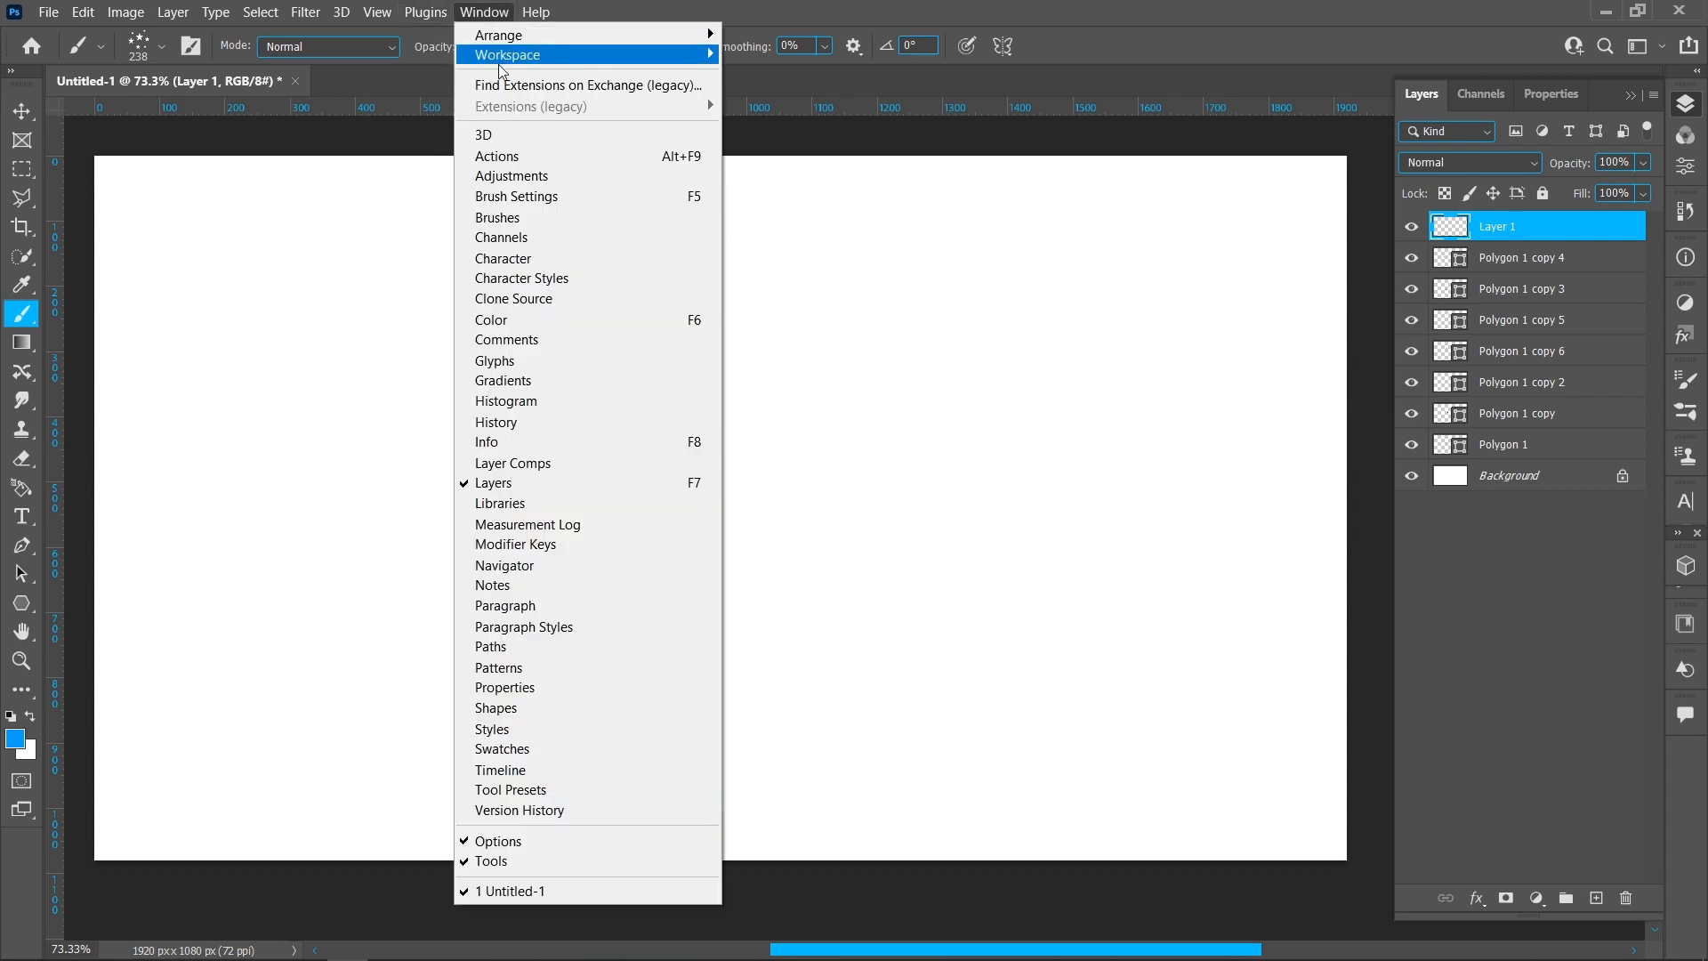
{"action": "left_click", "coordinate": [550, 198]}
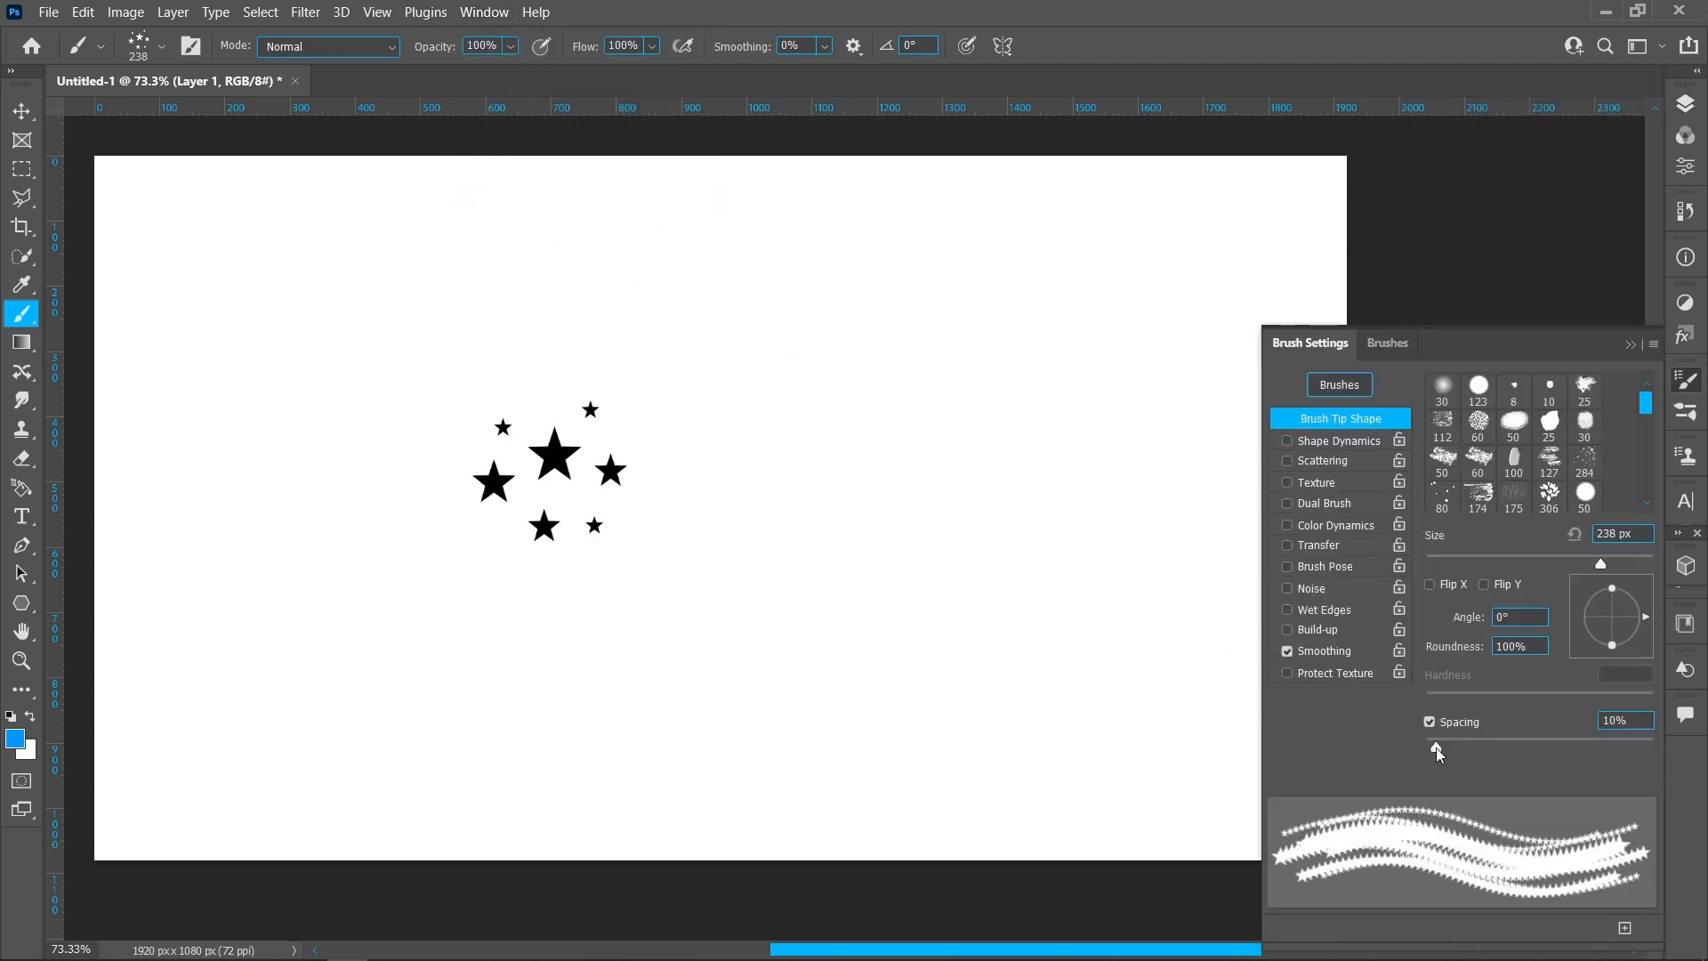
{"action": "left_click_drag", "start_coordinate": [1436, 748], "coordinate": [1545, 777]}
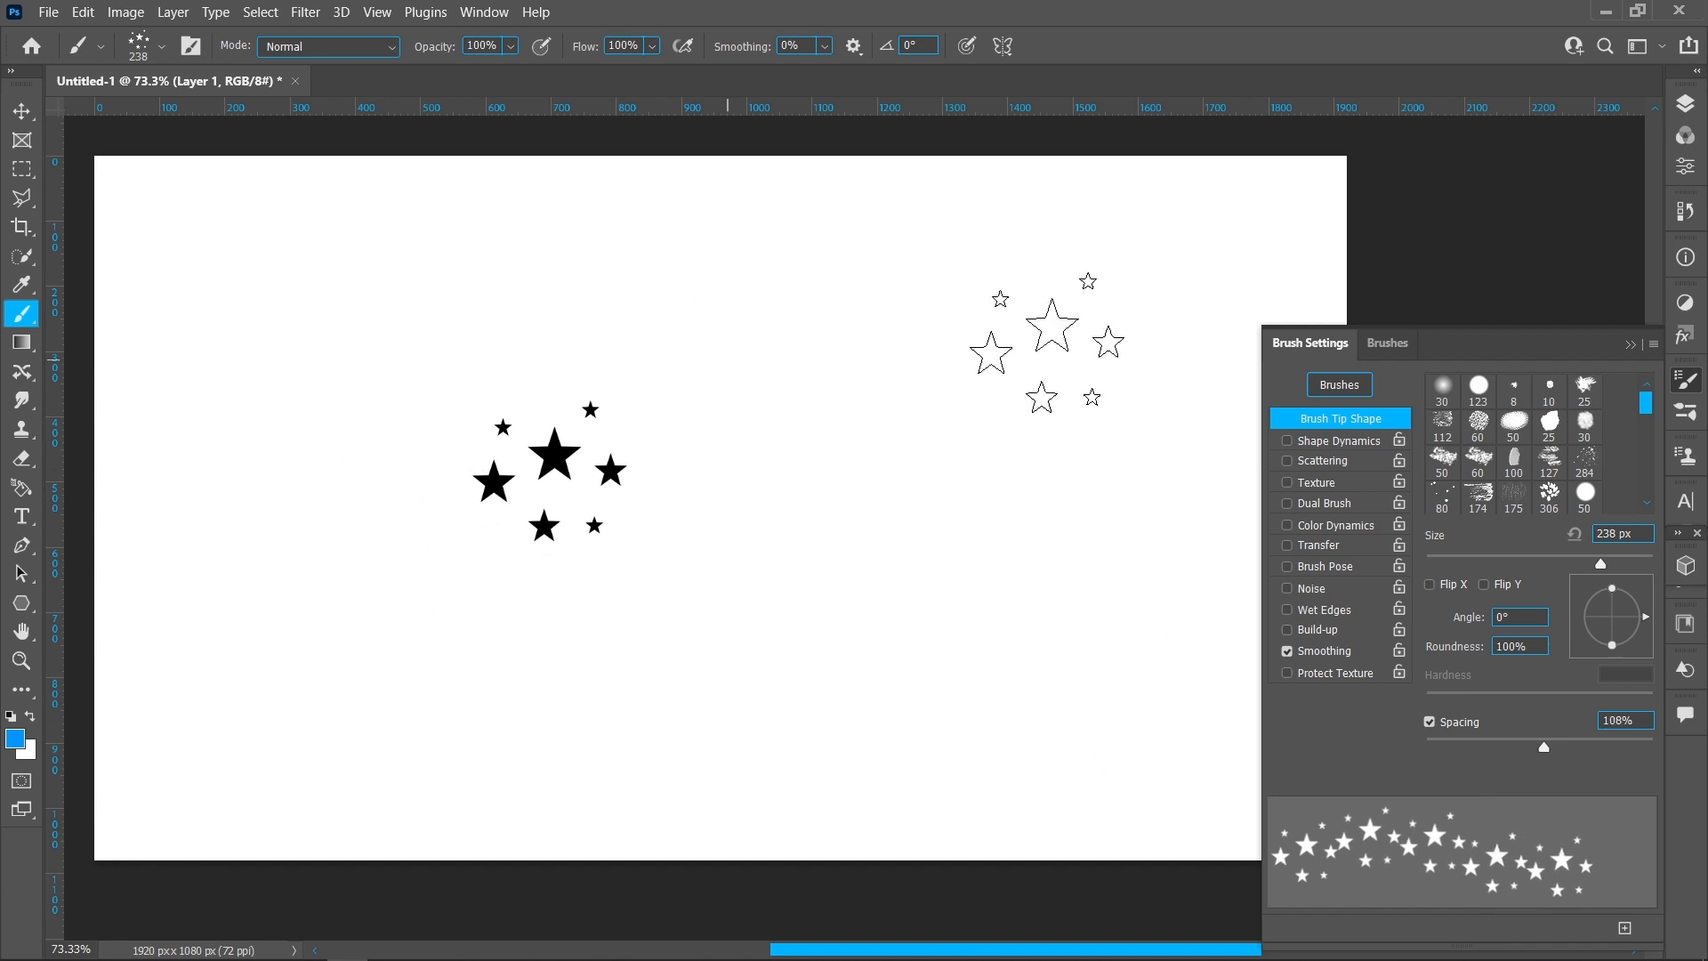
{"action": "left_click", "coordinate": [1631, 347]}
Step: Paint freehand strokes of scattered blue stars across the whole canvas
{"action": "mouse_move", "coordinate": [218, 283]}
{"action": "left_mouse_down"}
{"action": "mouse_move", "coordinate": [771, 290]}
{"action": "mouse_move", "coordinate": [880, 441]}
{"action": "mouse_move", "coordinate": [1106, 495]}
{"action": "mouse_move", "coordinate": [1149, 334]}
{"action": "mouse_move", "coordinate": [961, 218]}
{"action": "mouse_move", "coordinate": [1029, 409]}
{"action": "left_mouse_up"}
{"action": "mouse_move", "coordinate": [179, 419]}
{"action": "left_mouse_down"}
{"action": "mouse_move", "coordinate": [208, 514]}
{"action": "mouse_move", "coordinate": [412, 534]}
{"action": "mouse_move", "coordinate": [572, 715]}
{"action": "mouse_move", "coordinate": [850, 743]}
{"action": "mouse_move", "coordinate": [683, 545]}
{"action": "mouse_move", "coordinate": [647, 413]}
{"action": "mouse_move", "coordinate": [482, 581]}
{"action": "mouse_move", "coordinate": [183, 687]}
{"action": "mouse_move", "coordinate": [400, 755]}
{"action": "left_mouse_up"}
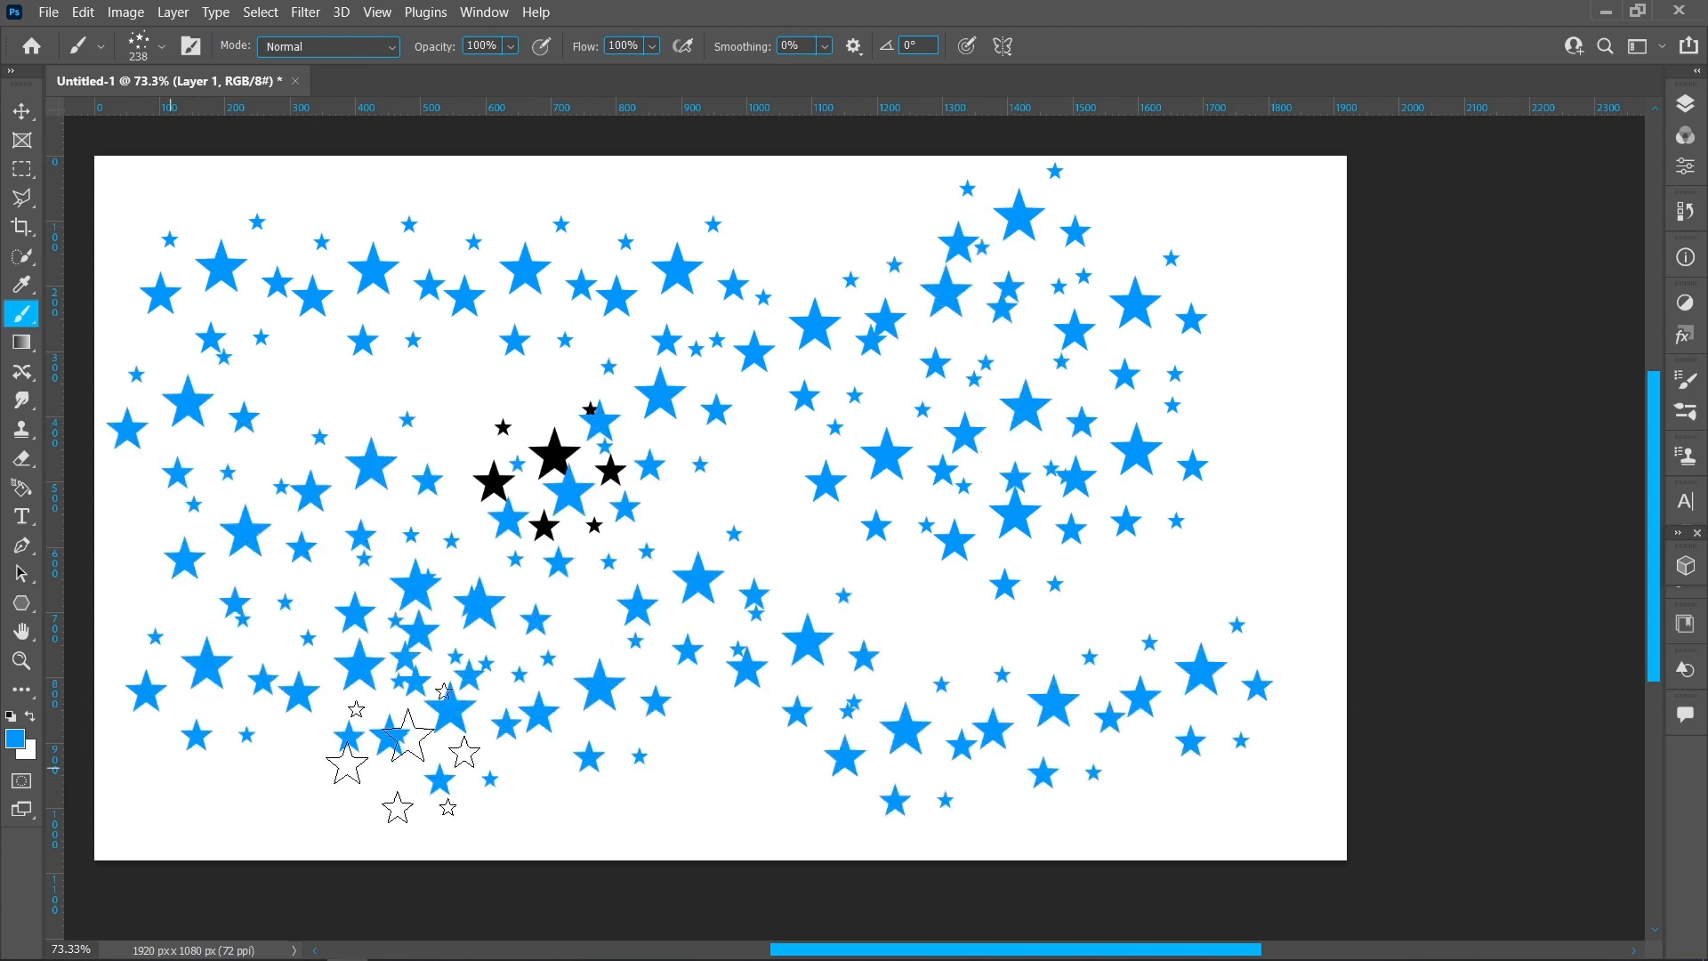
{"action": "mouse_move", "coordinate": [787, 463]}
{"action": "left_mouse_down"}
{"action": "mouse_move", "coordinate": [1163, 360]}
{"action": "mouse_move", "coordinate": [1217, 213]}
{"action": "mouse_move", "coordinate": [1355, 795]}
{"action": "mouse_move", "coordinate": [608, 430]}
{"action": "mouse_move", "coordinate": [855, 207]}
{"action": "mouse_move", "coordinate": [236, 356]}
{"action": "left_mouse_up"}
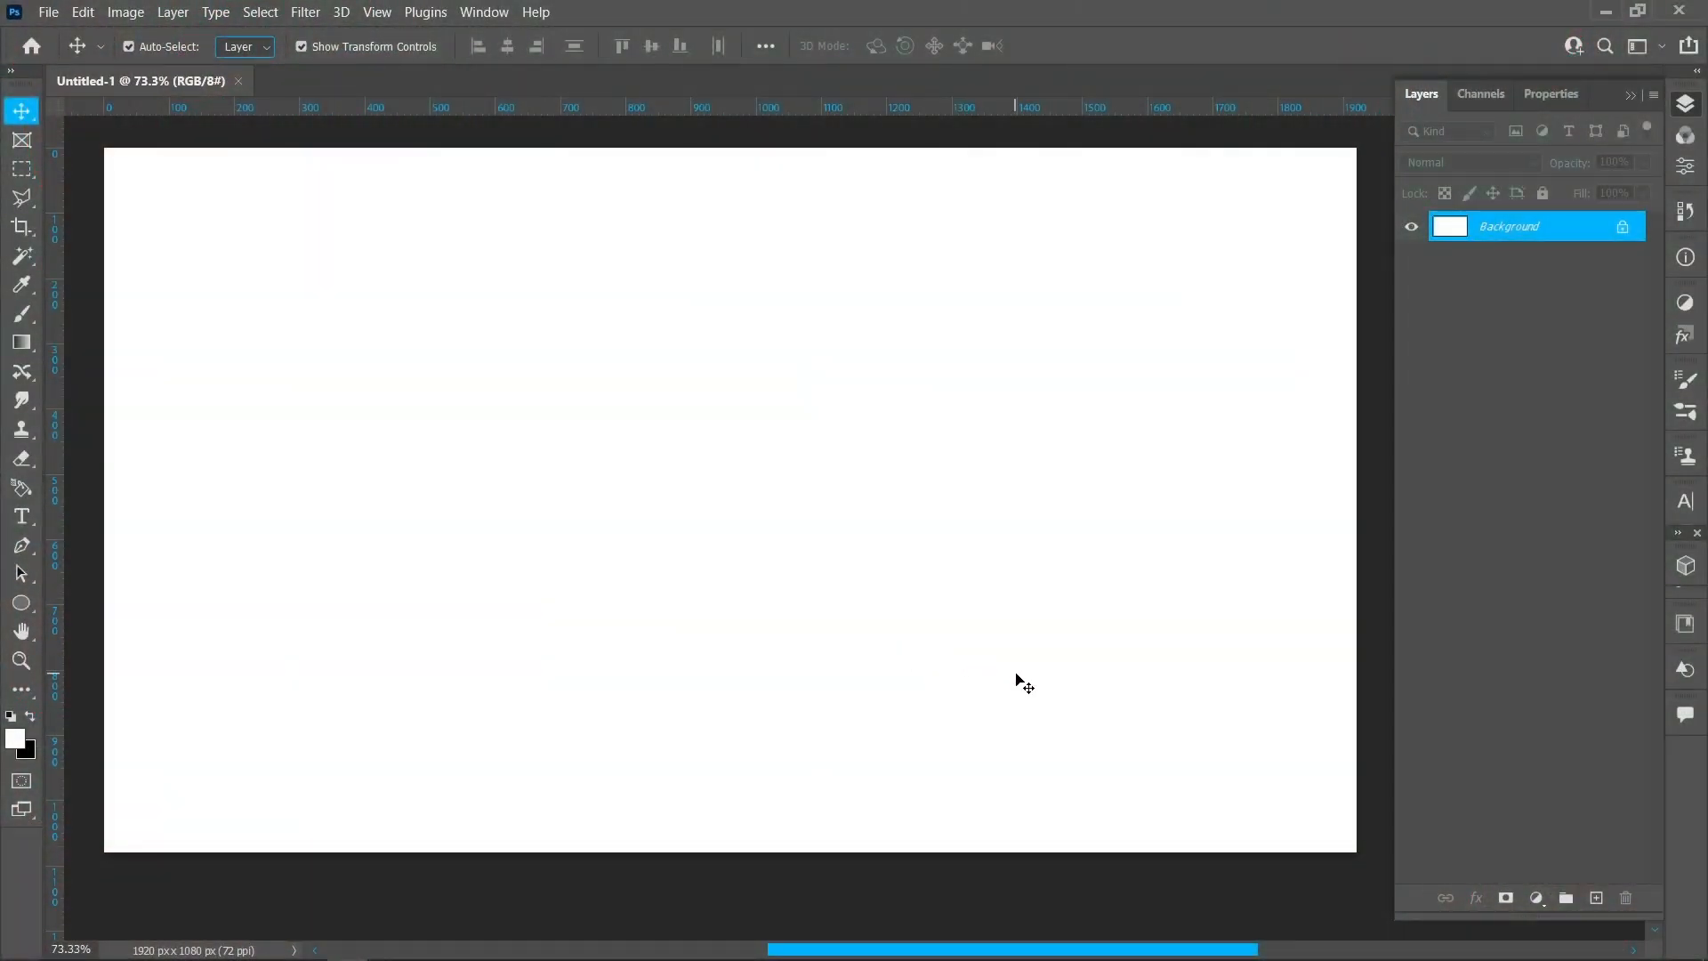
Step: In the blank document, add a Solid Color fill layer in black (#000000)
{"action": "left_click", "coordinate": [1537, 898]}
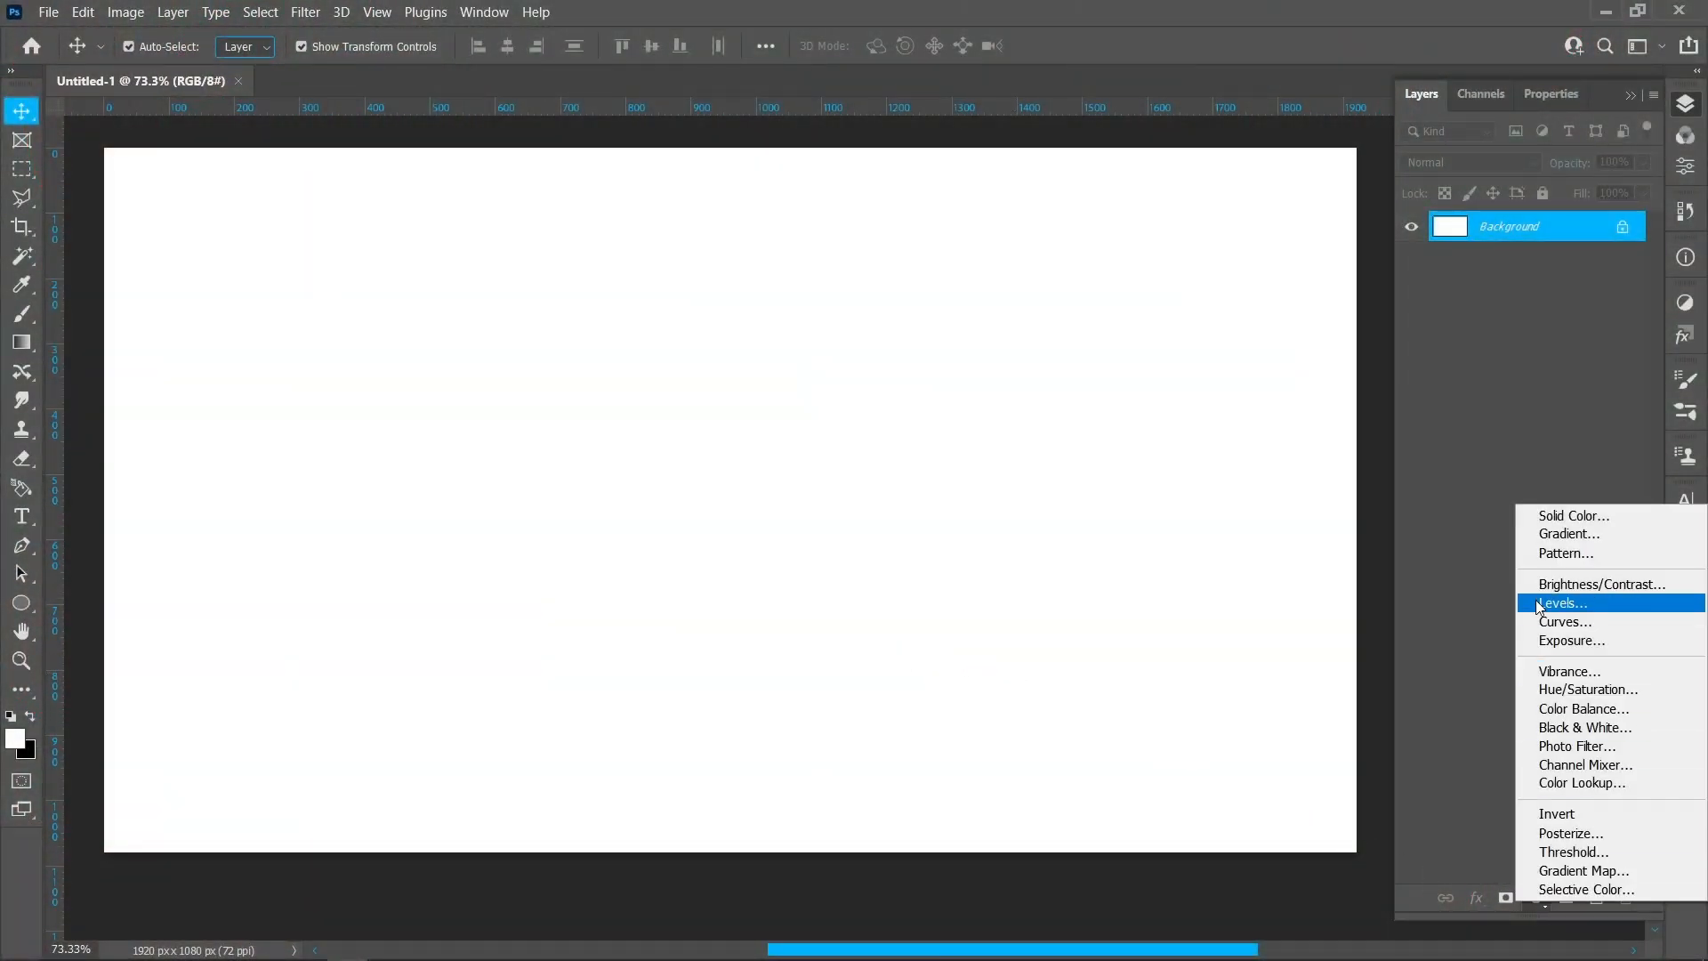
{"action": "left_click", "coordinate": [1552, 511]}
{"action": "left_click", "coordinate": [1118, 657]}
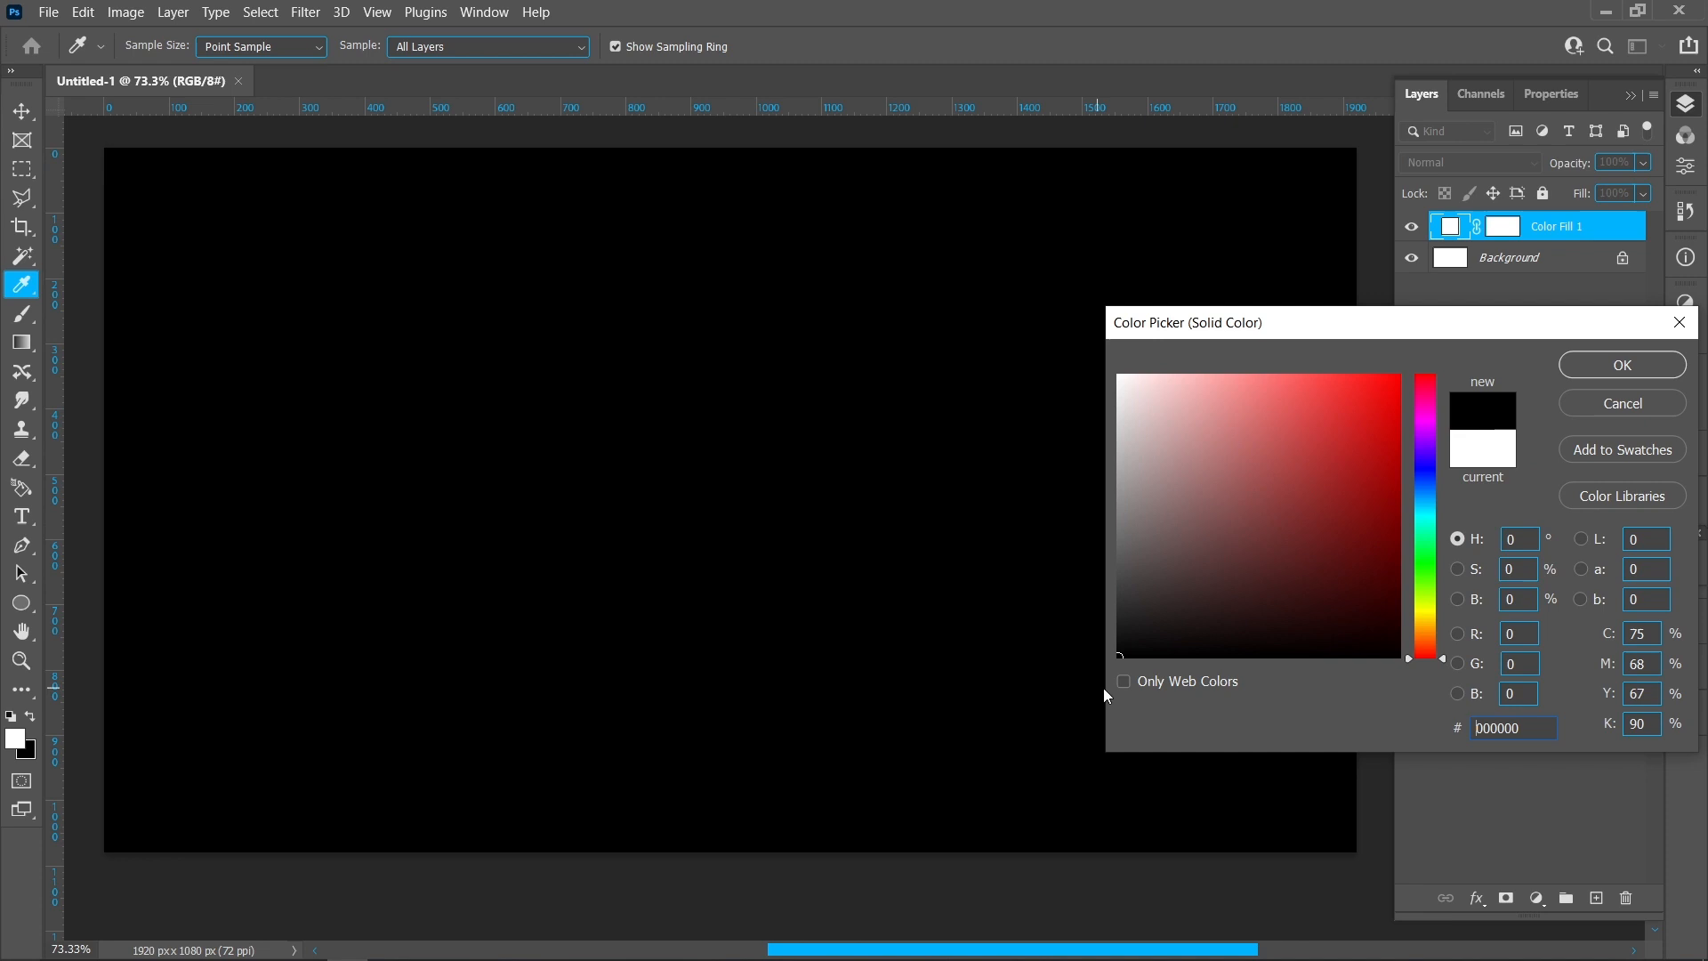
{"action": "left_click", "coordinate": [1583, 368]}
Step: Place the torn-paper image download (2) as an embedded object, scaled to 146.74% to fill the canvas height
{"action": "left_click", "coordinate": [48, 12]}
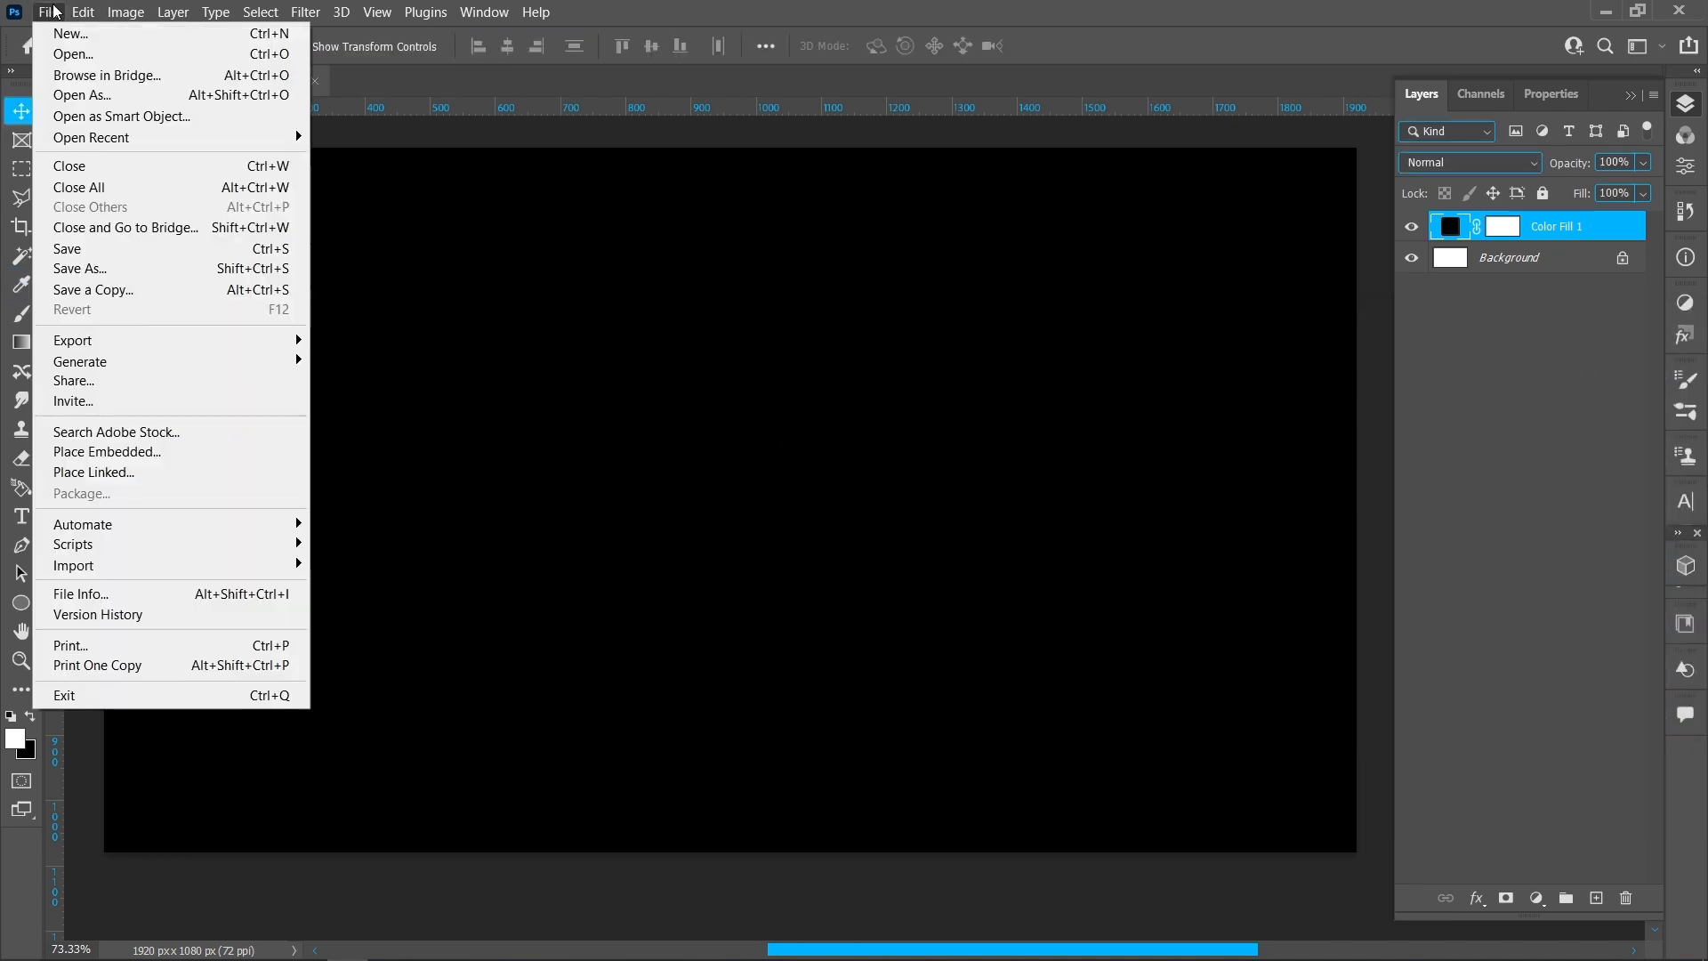
{"action": "left_click", "coordinate": [81, 452]}
{"action": "left_click", "coordinate": [669, 204]}
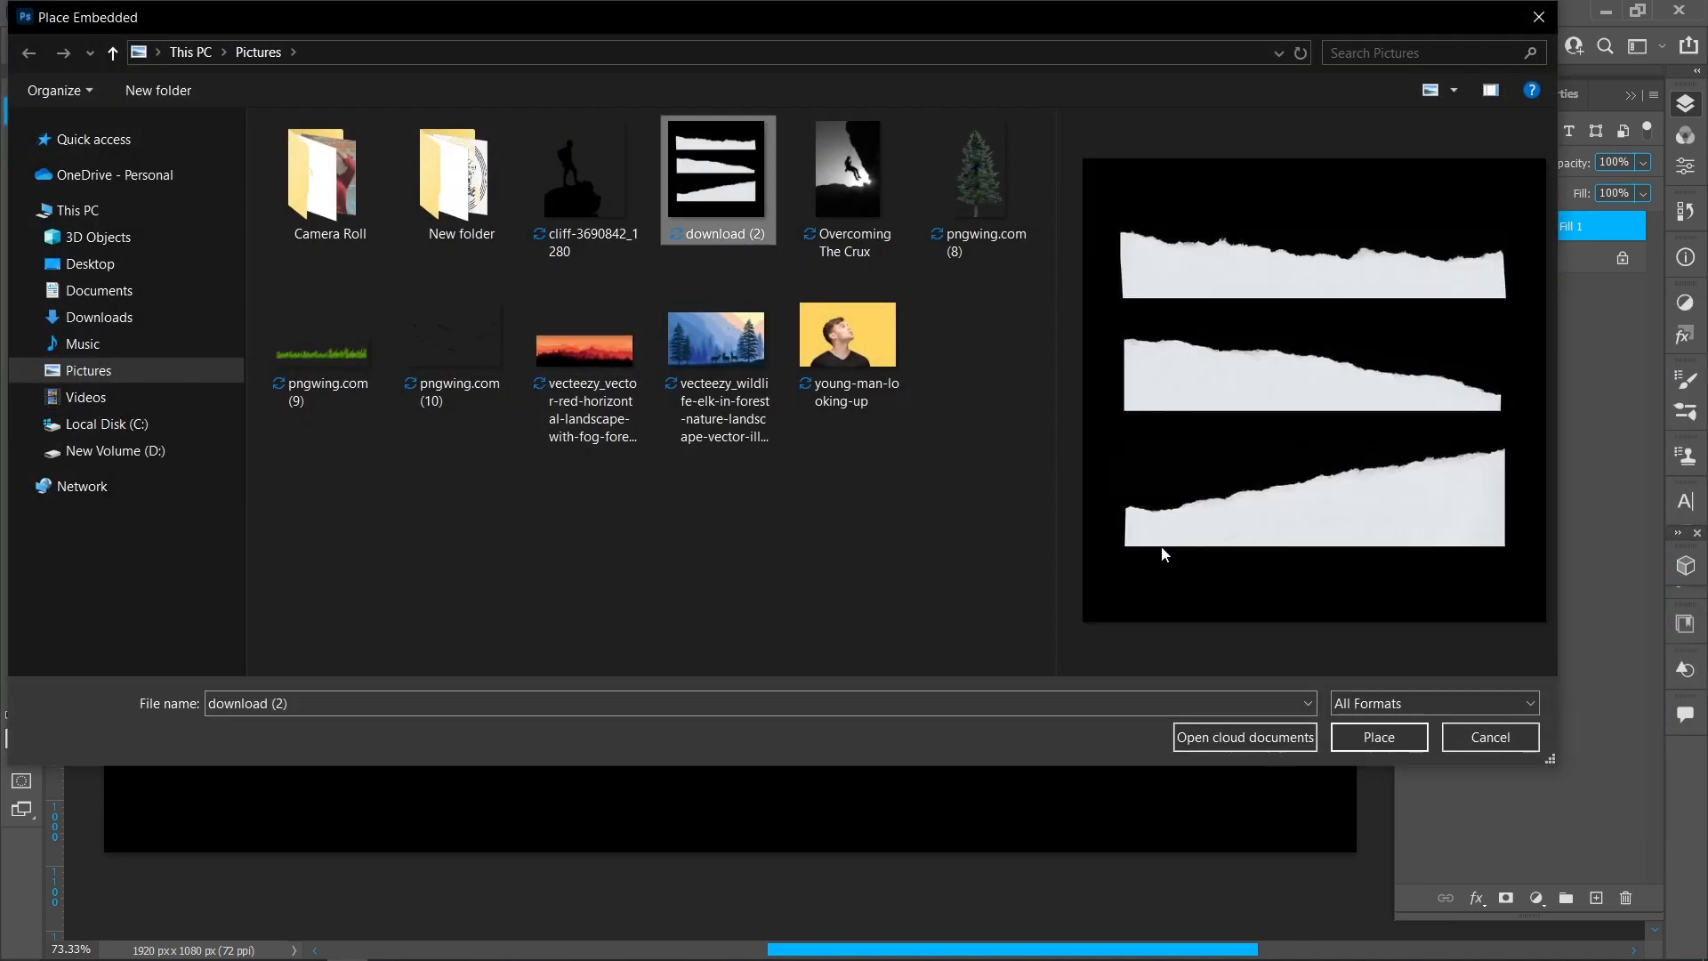
{"action": "left_click", "coordinate": [1345, 728]}
{"action": "left_click_drag", "start_coordinate": [730, 259], "coordinate": [729, 147]}
{"action": "left_click_drag", "start_coordinate": [731, 740], "coordinate": [755, 868]}
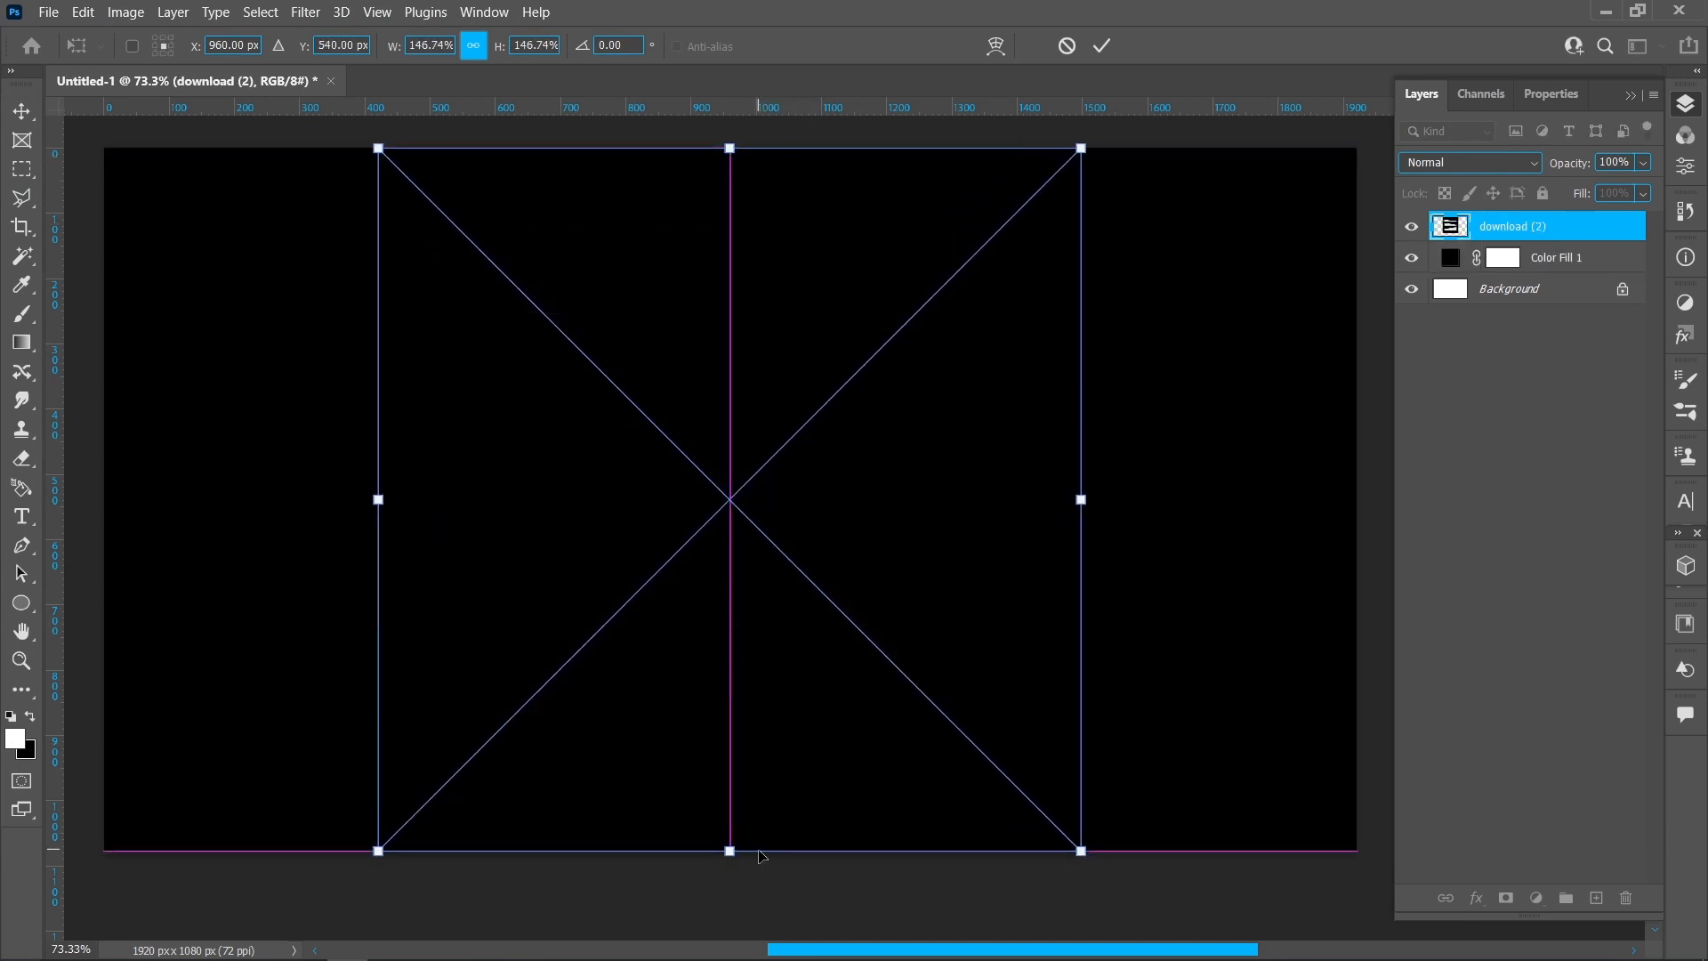
{"action": "left_click", "coordinate": [1099, 47]}
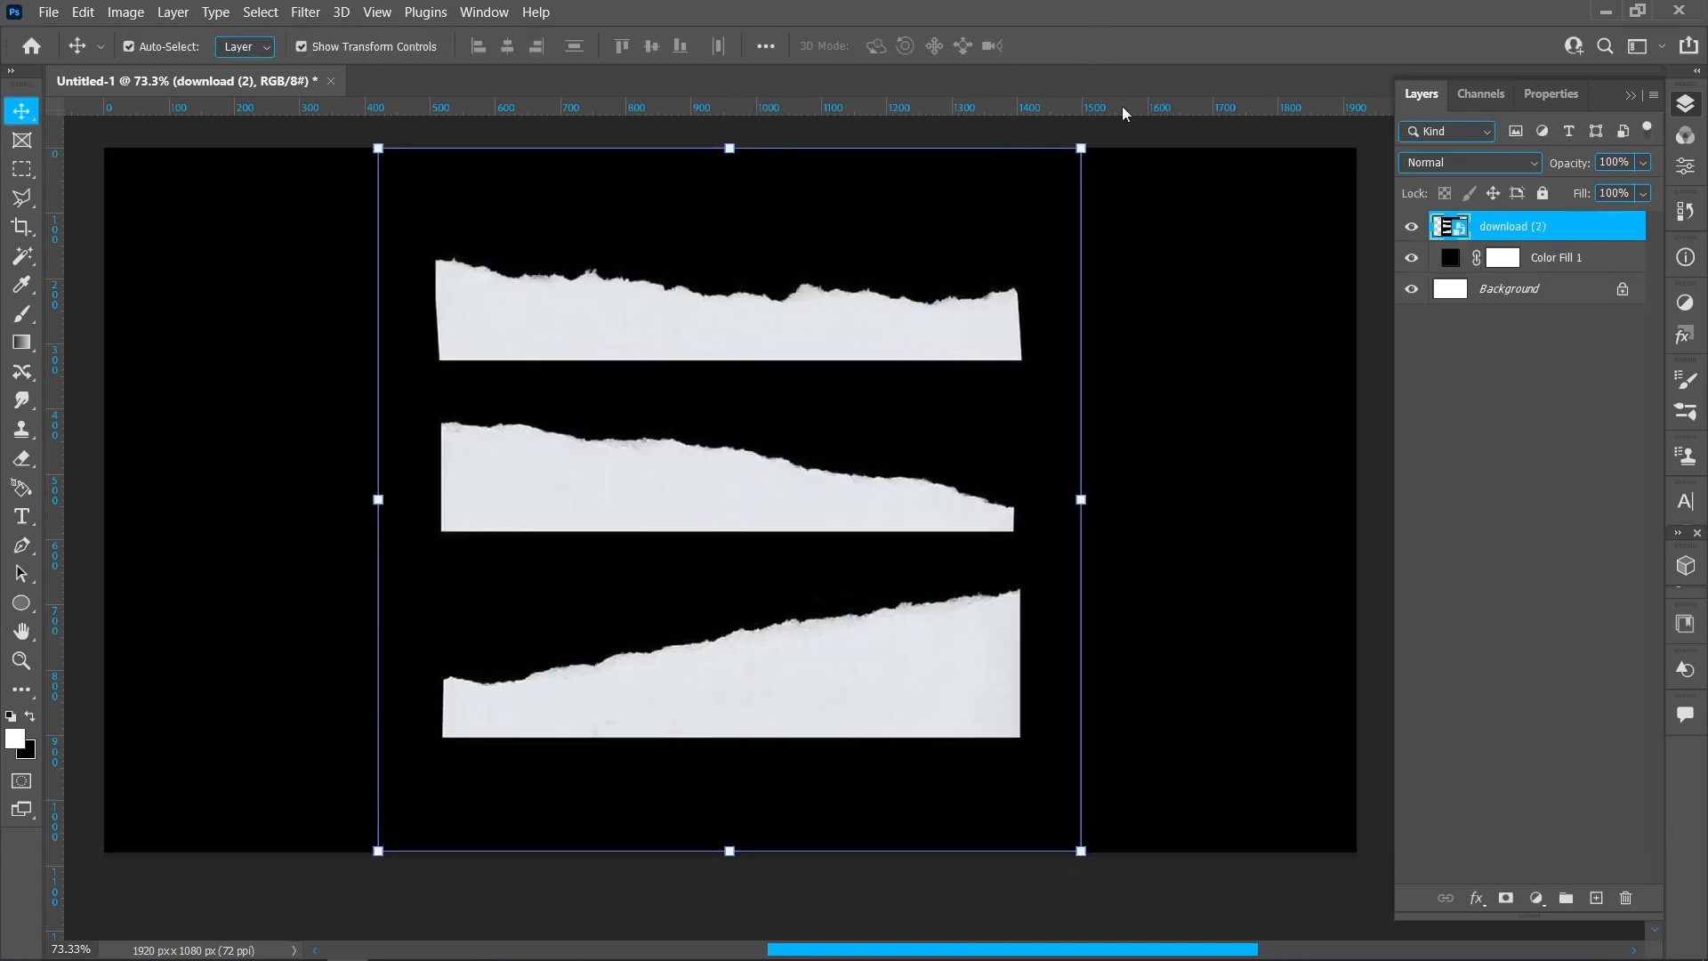
Step: Hide the black fill layer, rasterize the torn-paper layer, and remove its black background with the Magic Eraser
{"action": "left_click", "coordinate": [1411, 258]}
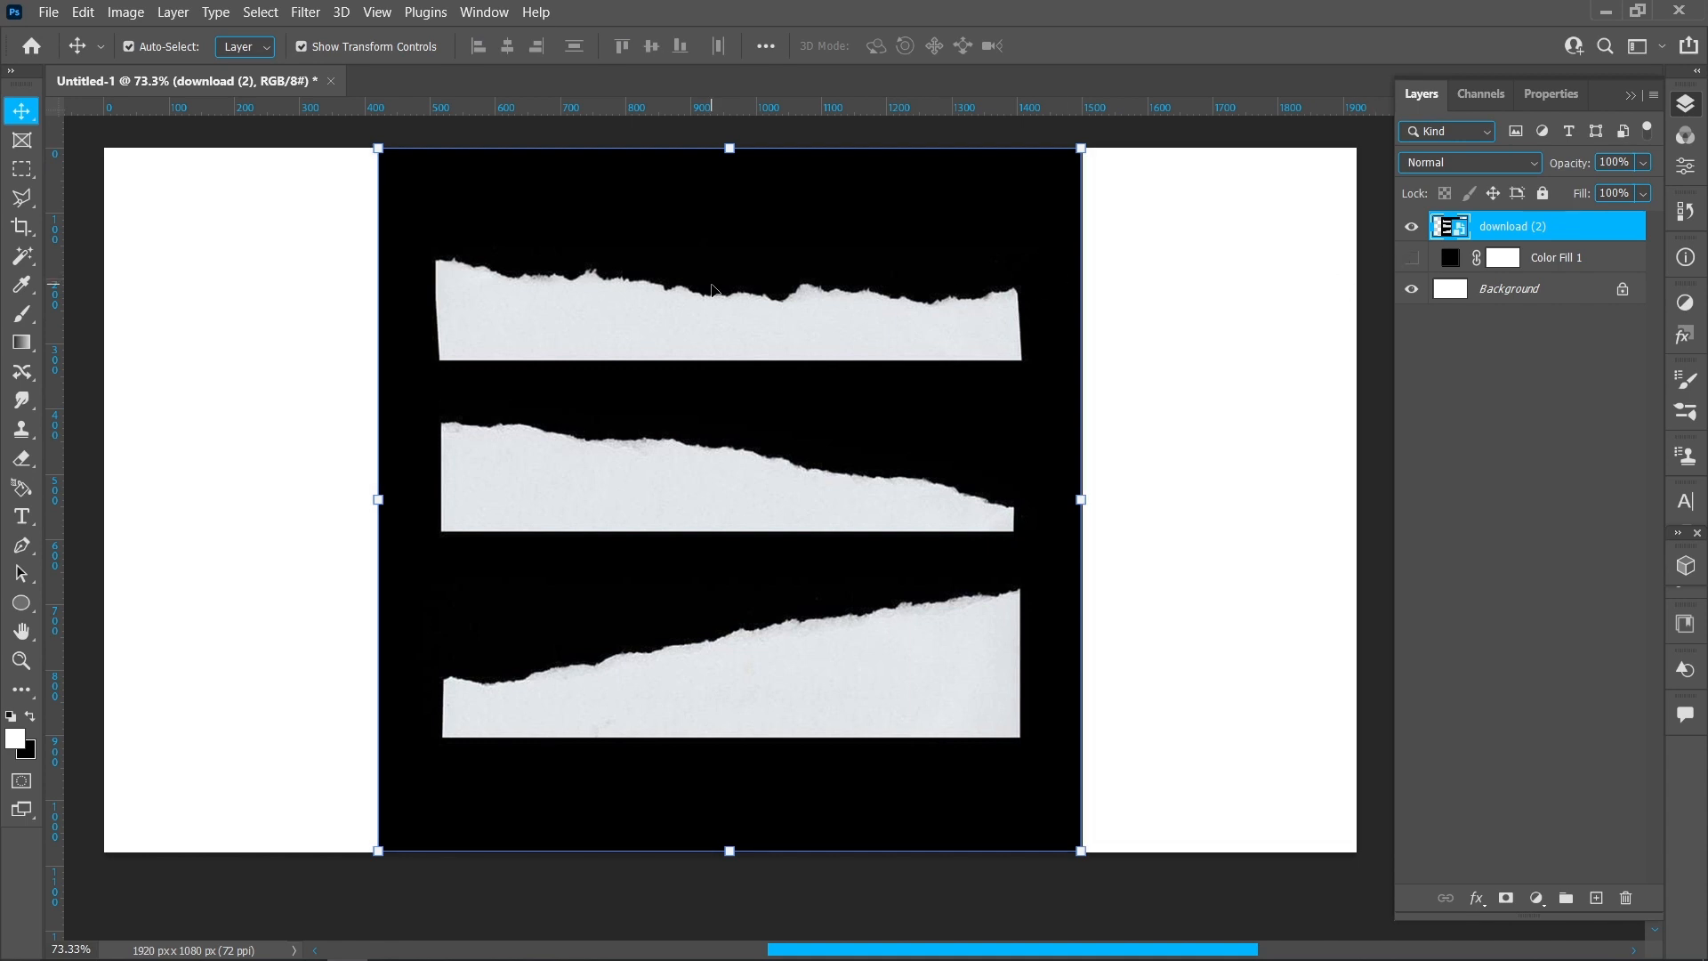
{"action": "right_click", "coordinate": [1550, 217]}
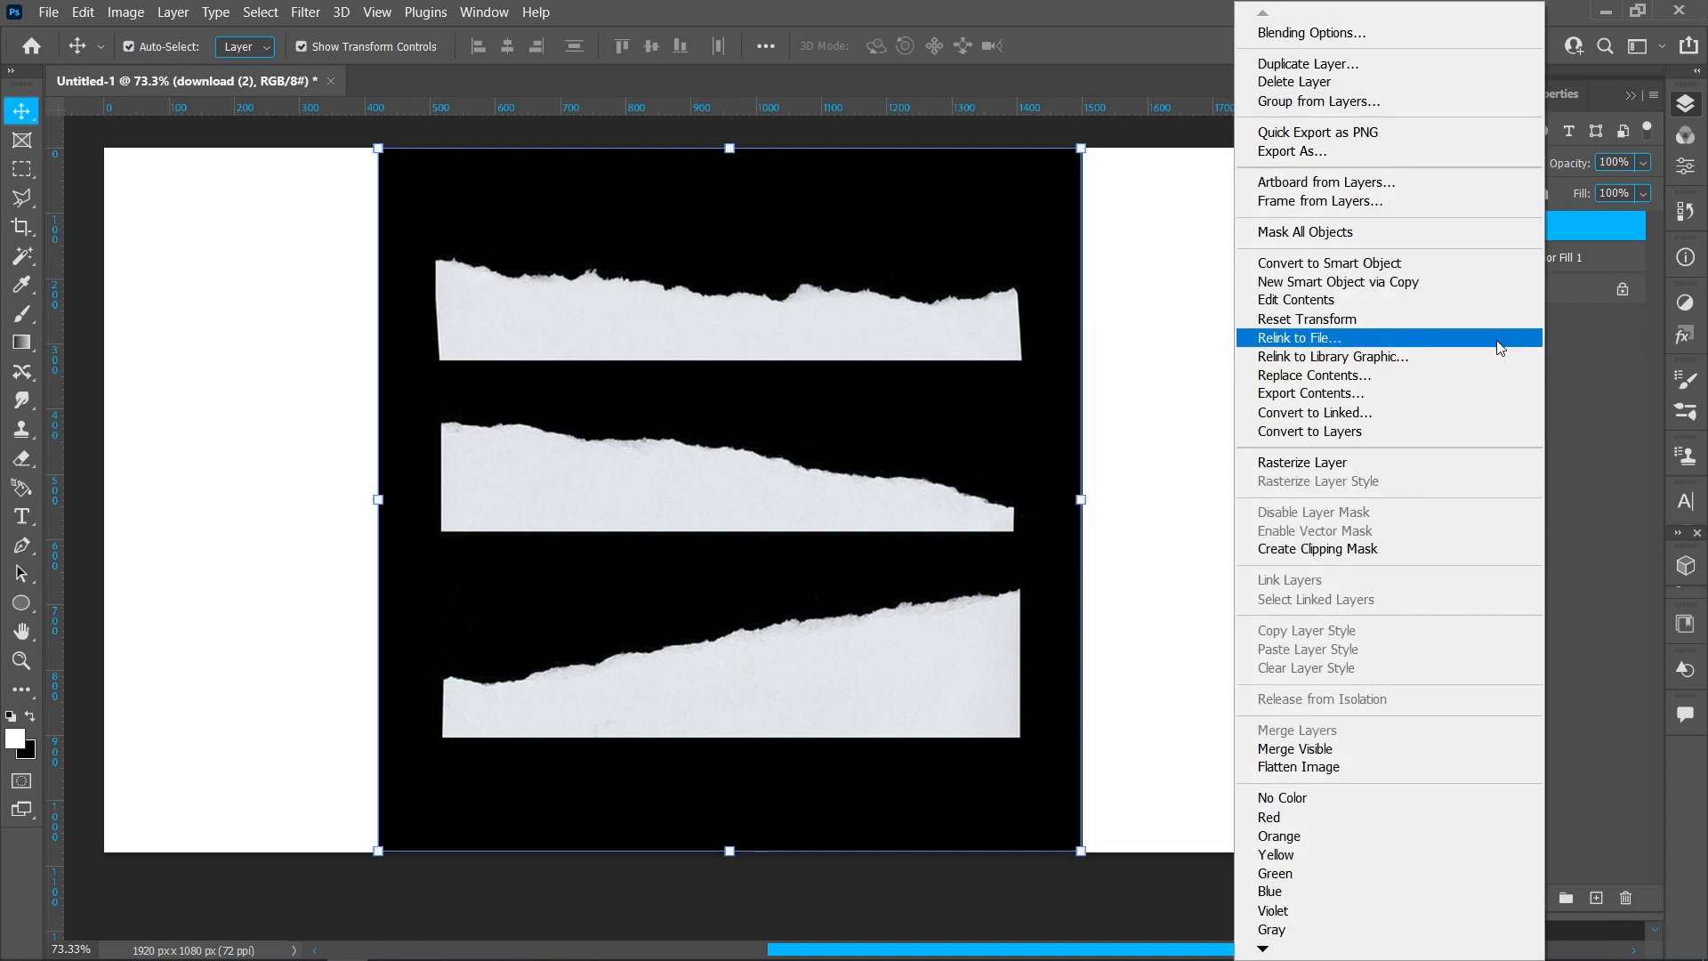
{"action": "left_click", "coordinate": [1426, 464]}
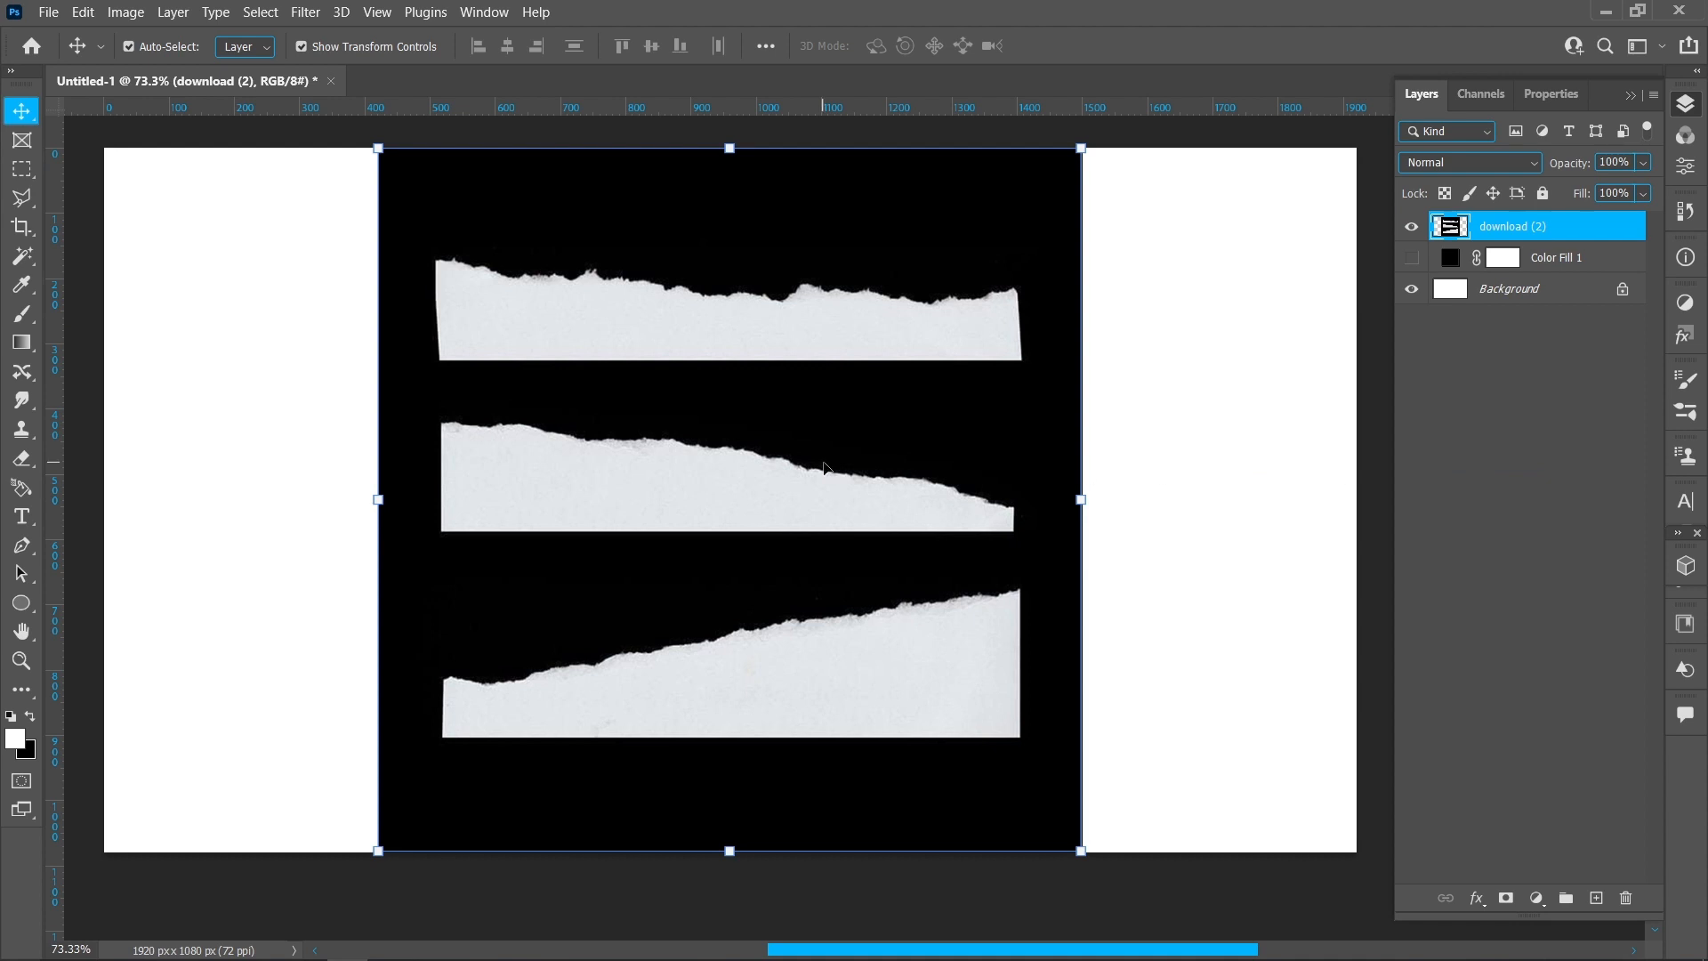
{"action": "right_click", "coordinate": [21, 458]}
{"action": "left_click", "coordinate": [133, 498]}
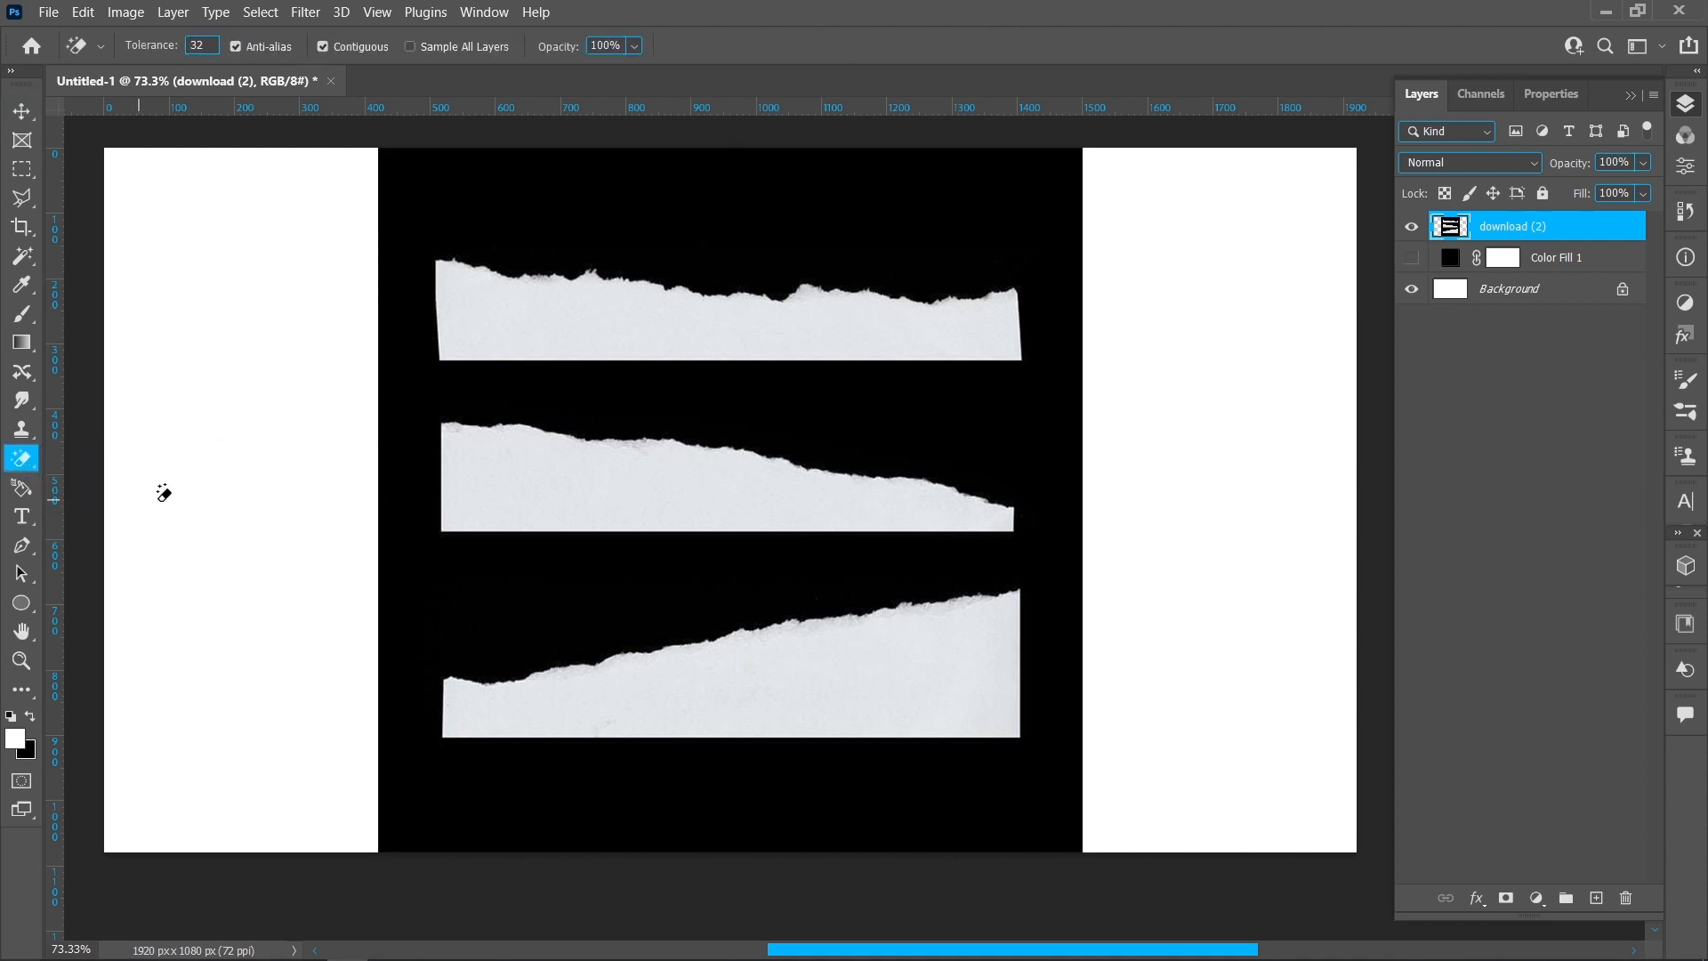
{"action": "left_click", "coordinate": [809, 220]}
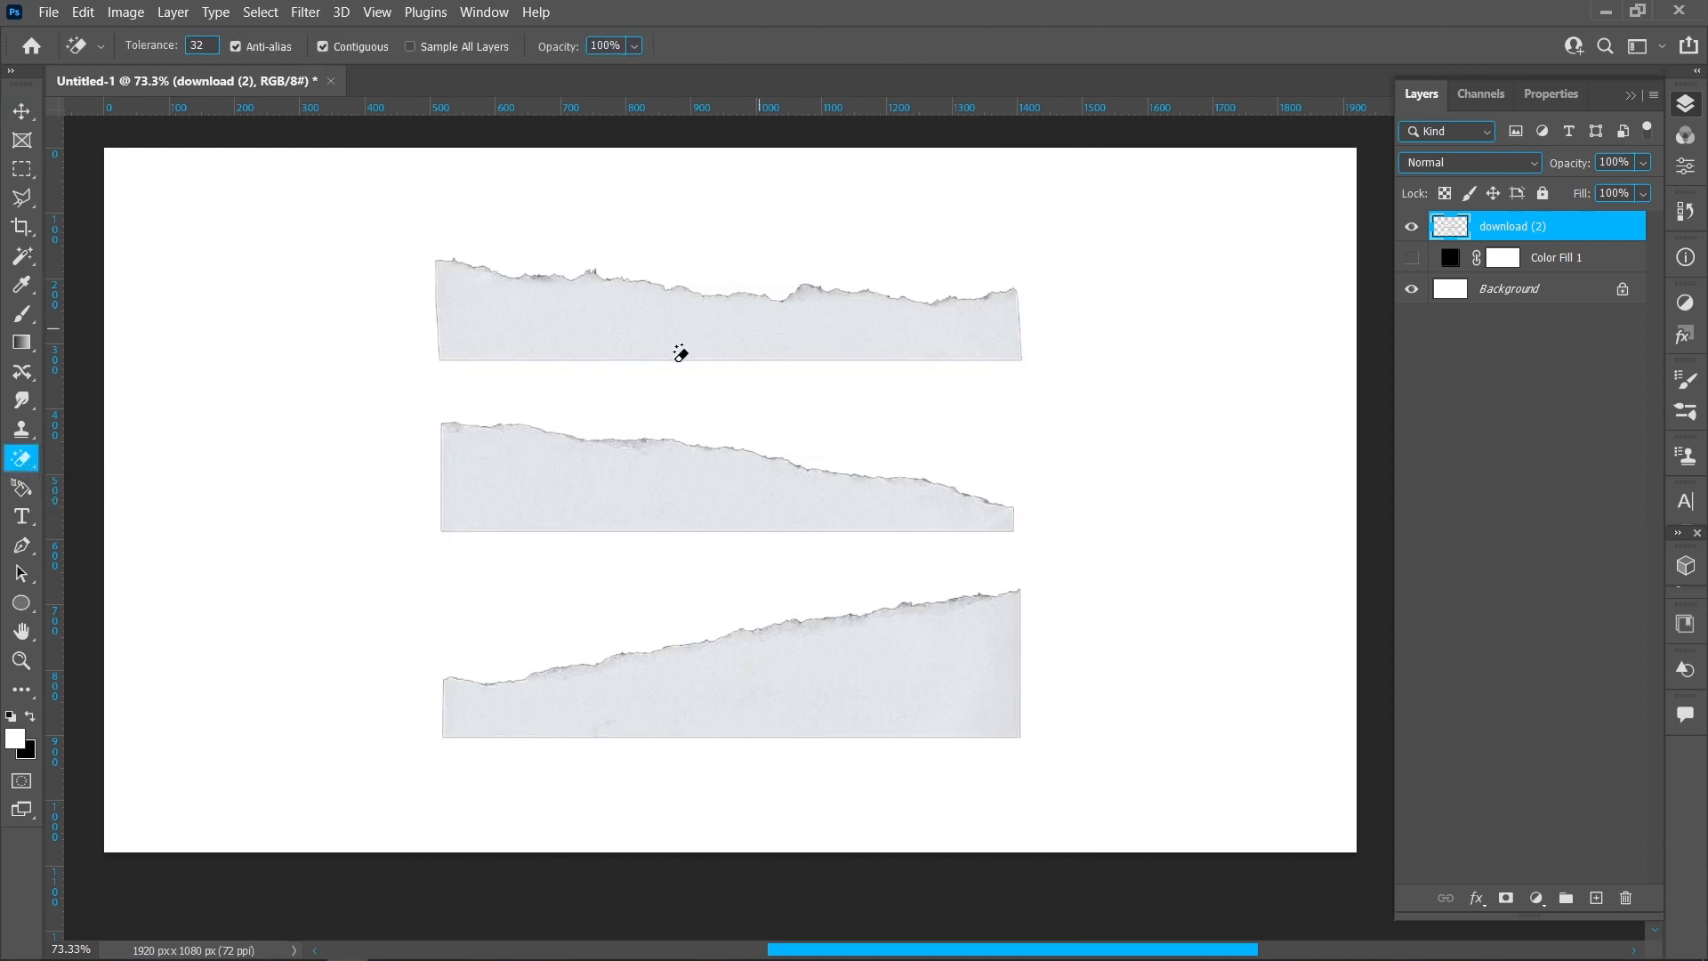
Step: Duplicate the torn-paper layer, hide the original, and erase the upper two strips from the copy with a 158 px Eraser
{"action": "right_click", "coordinate": [21, 458]}
{"action": "left_click", "coordinate": [134, 461]}
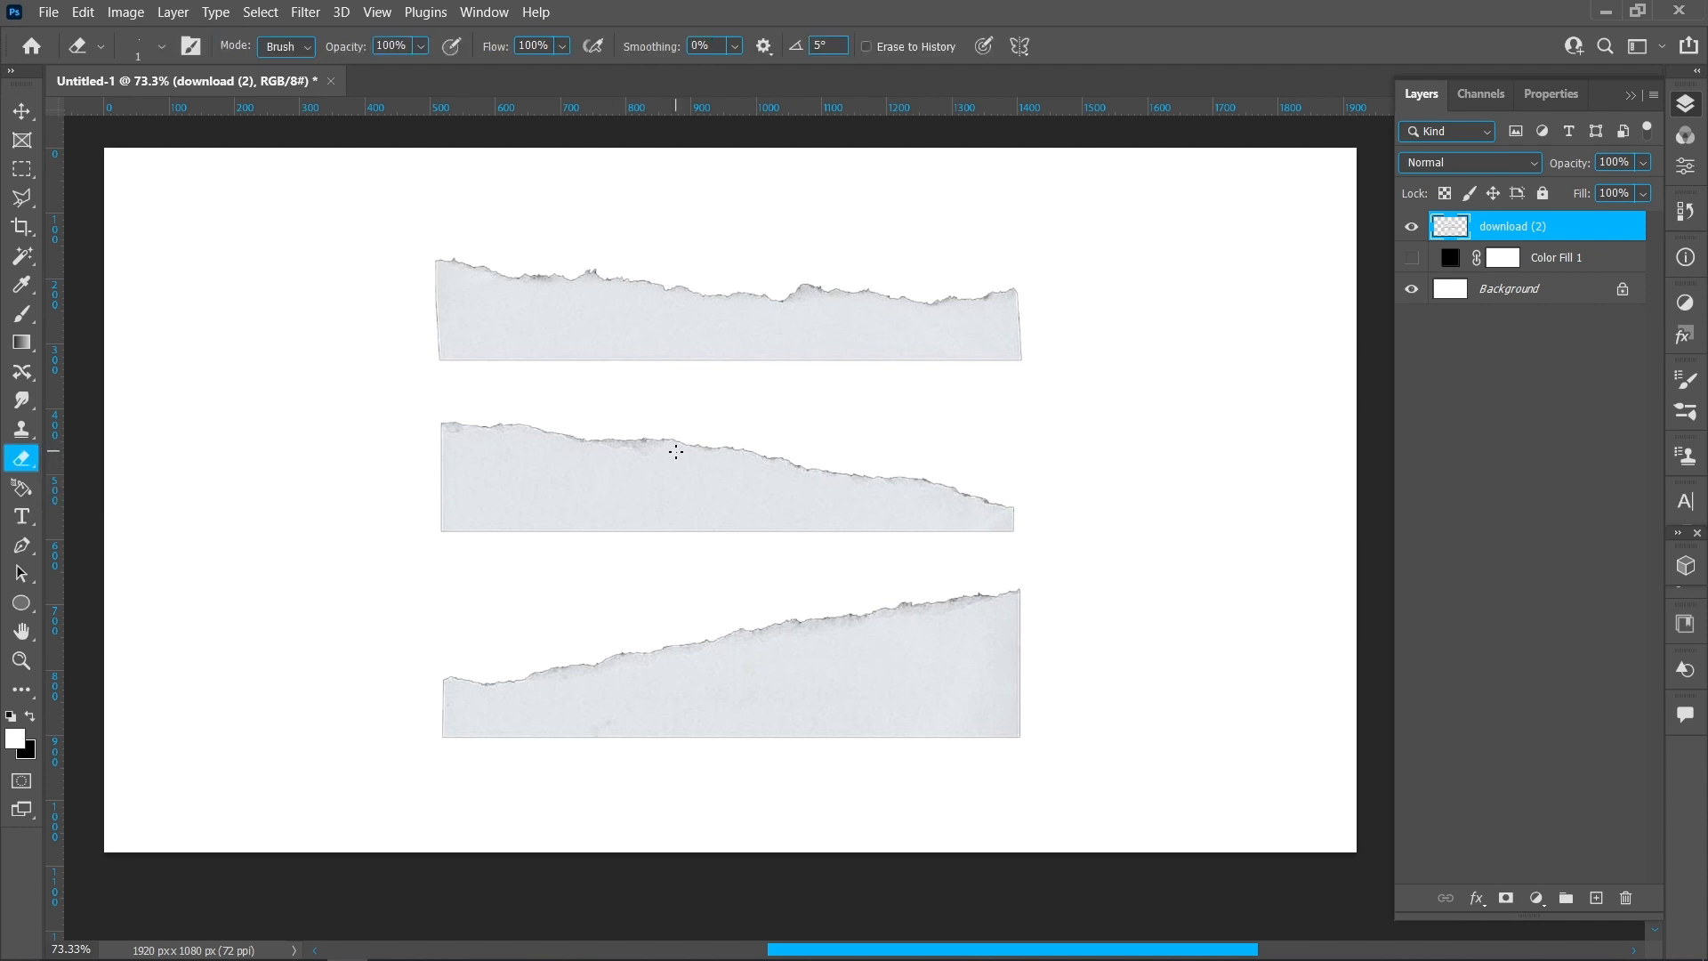
{"action": "left_click_drag", "start_coordinate": [677, 452], "coordinate": [754, 458]}
{"action": "left_click_drag", "start_coordinate": [1553, 227], "coordinate": [1598, 895]}
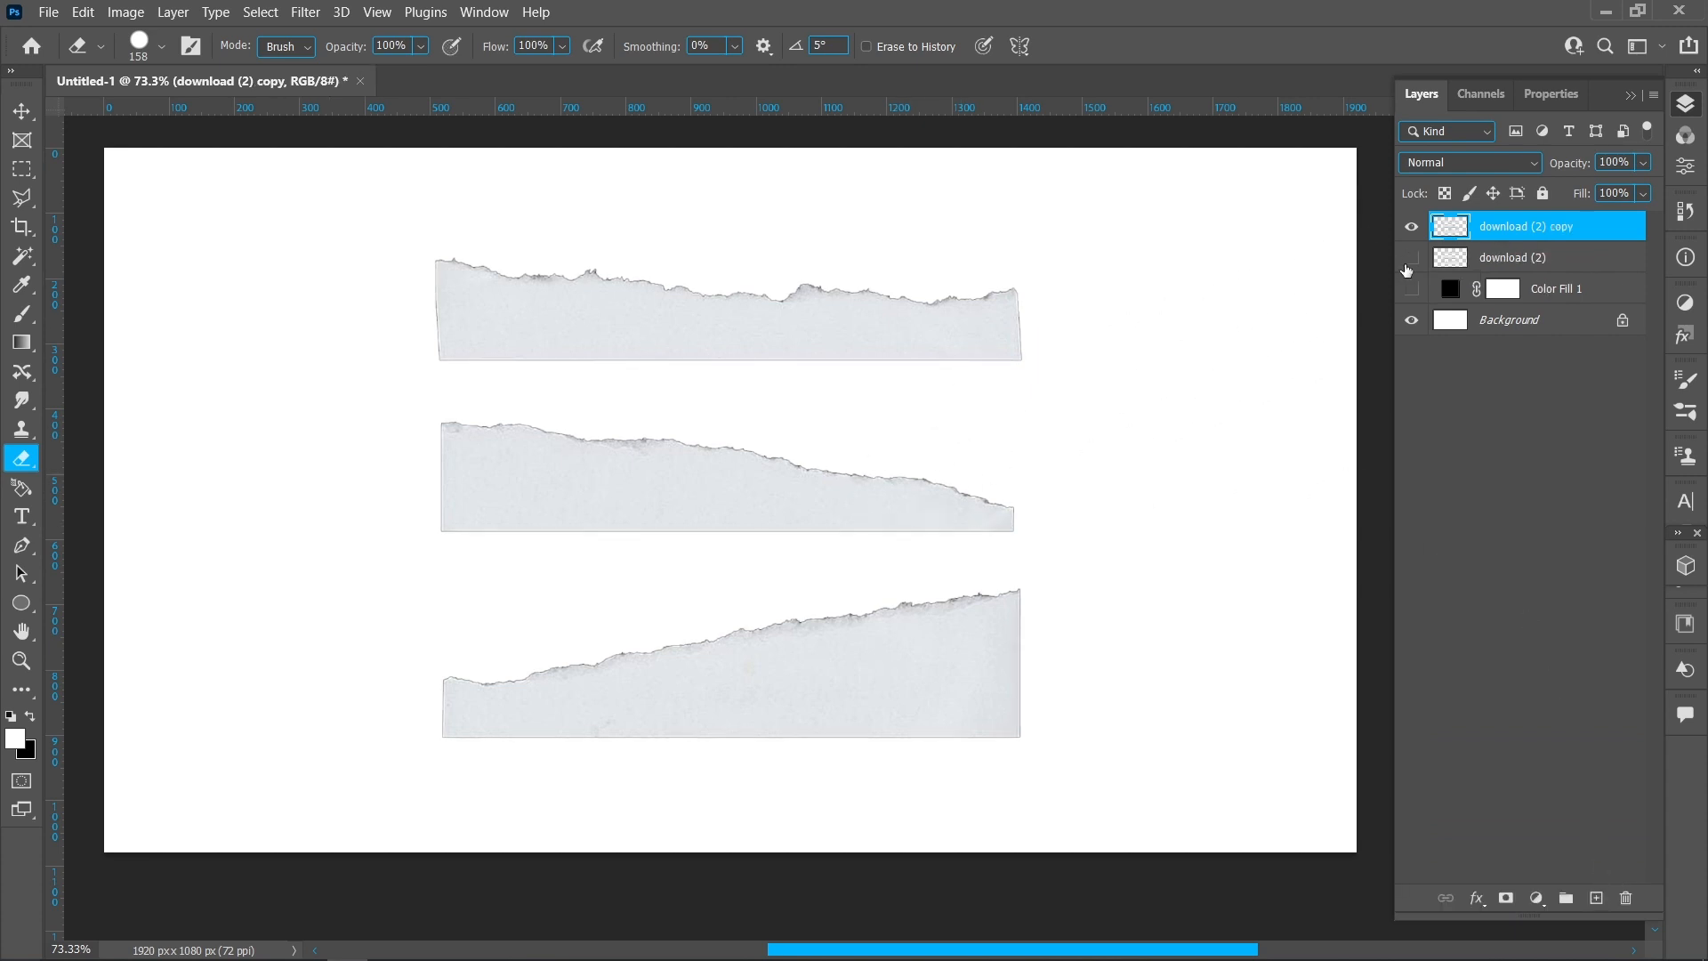
{"action": "left_click_drag", "start_coordinate": [1050, 324], "coordinate": [445, 306]}
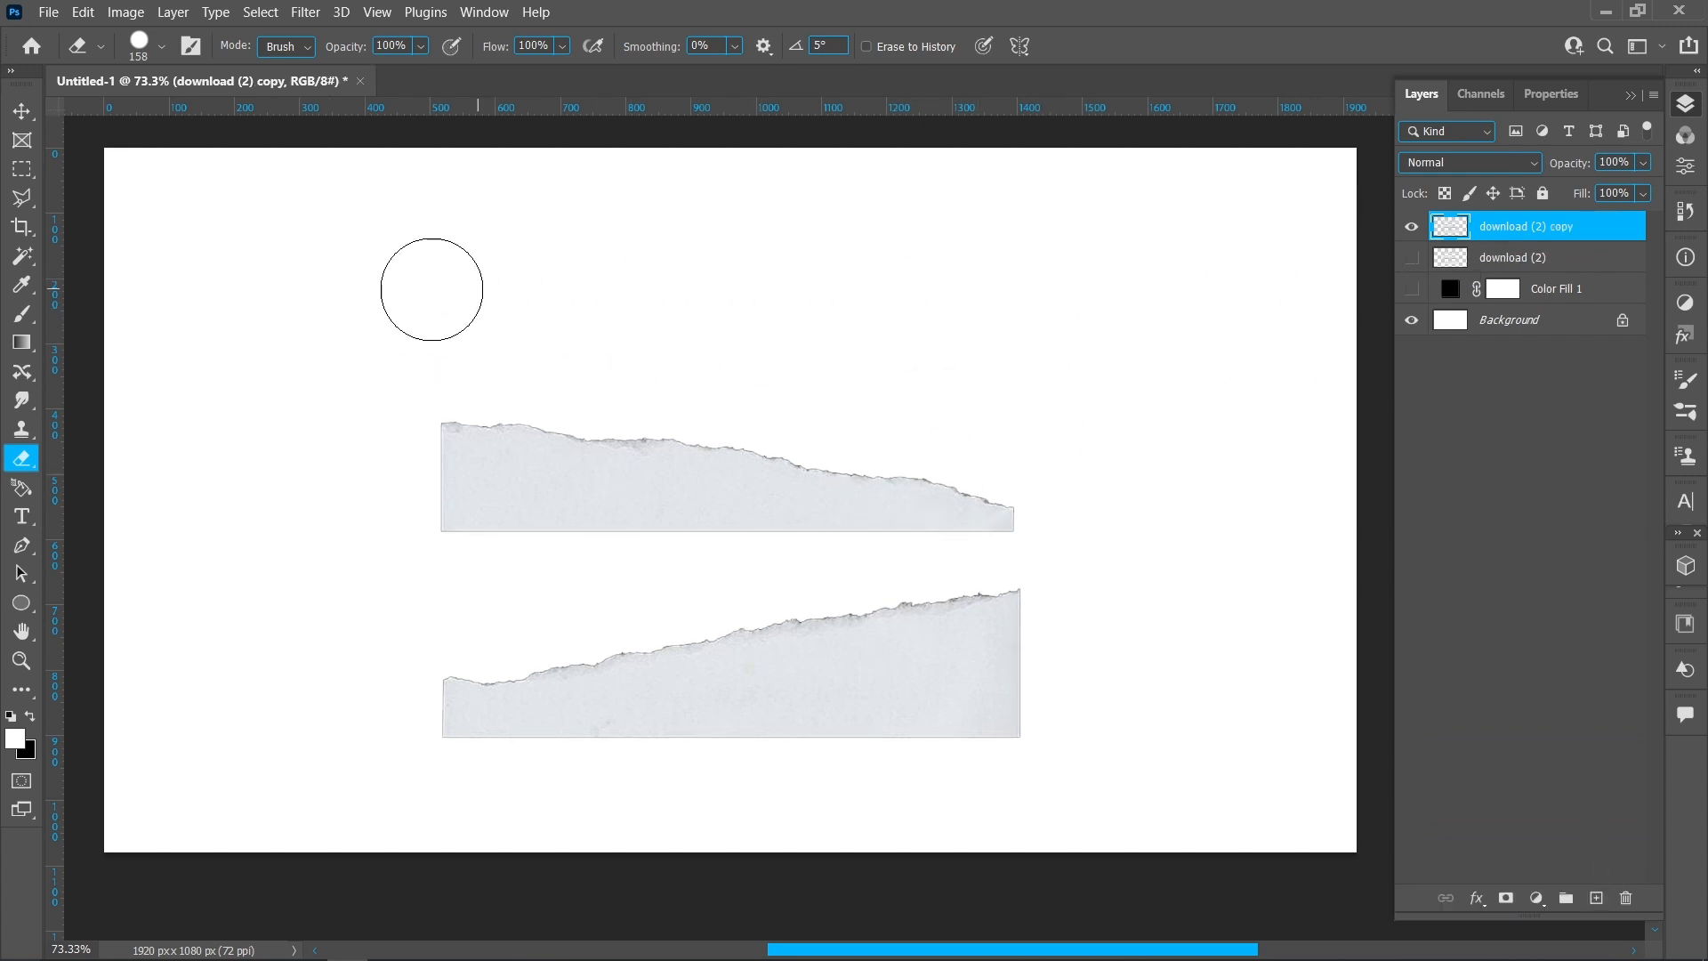
{"action": "mouse_move", "coordinate": [433, 482]}
{"action": "left_mouse_down"}
{"action": "mouse_move", "coordinate": [702, 527]}
{"action": "mouse_move", "coordinate": [376, 475]}
{"action": "left_mouse_up"}
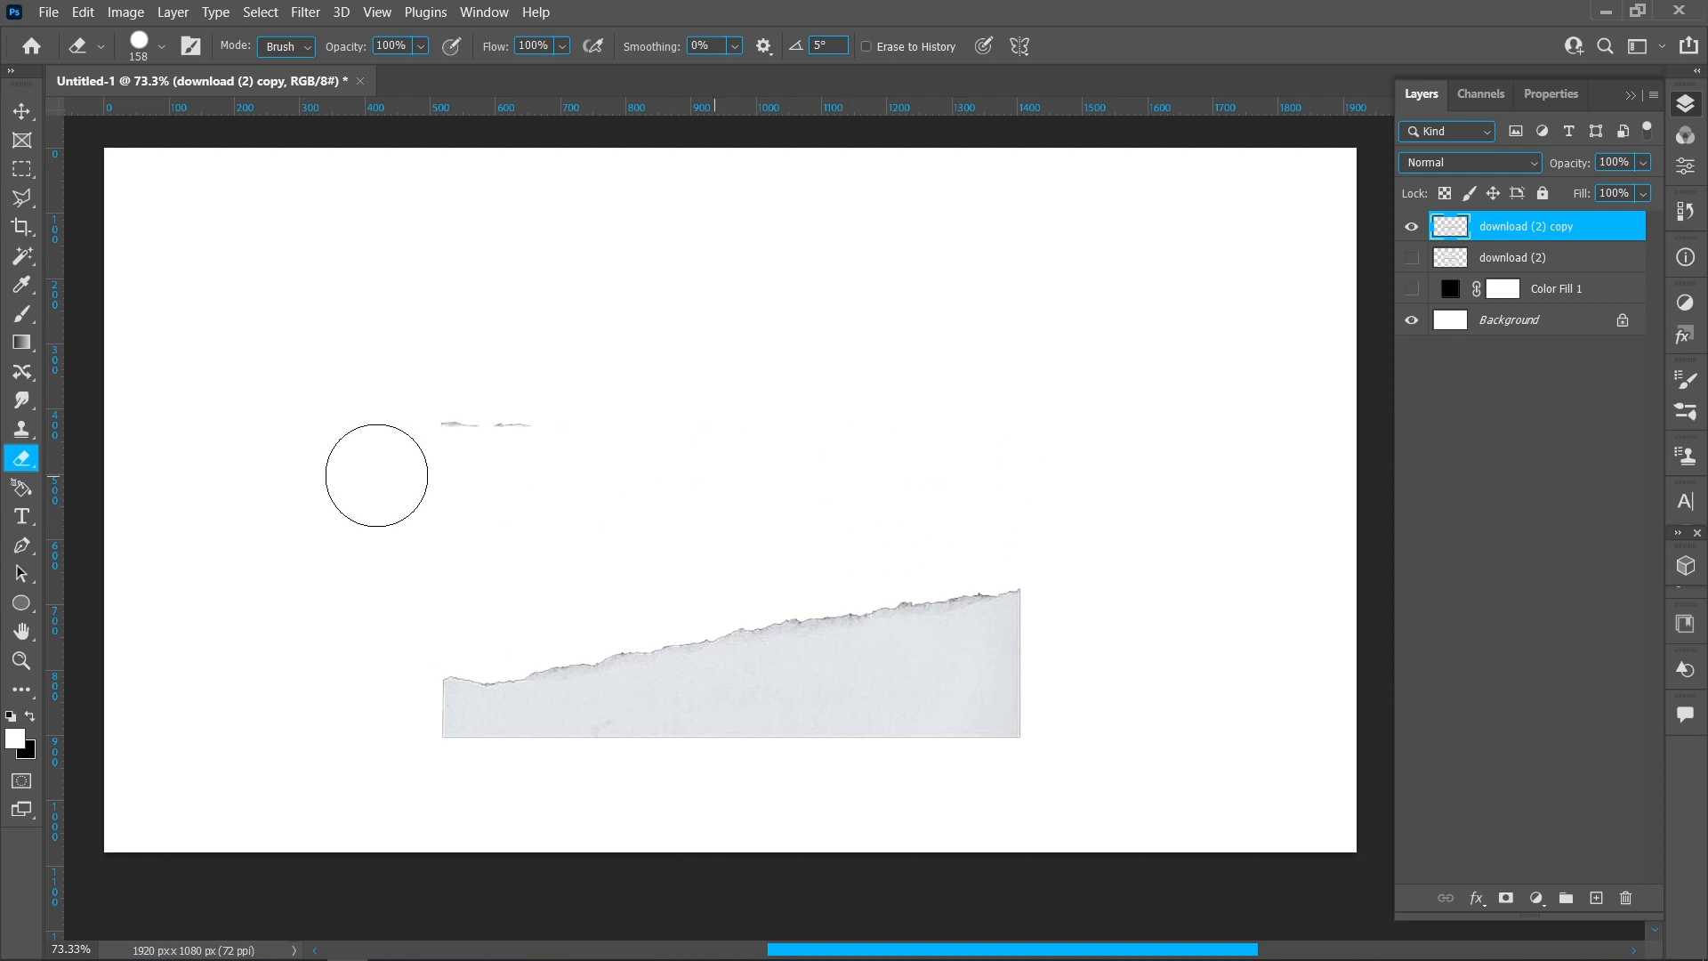
Step: Hide the copy, show the original download (2) layer, and erase its bottom and top strips, keeping the middle one
{"action": "left_click", "coordinate": [1411, 227]}
{"action": "left_click", "coordinate": [1412, 257]}
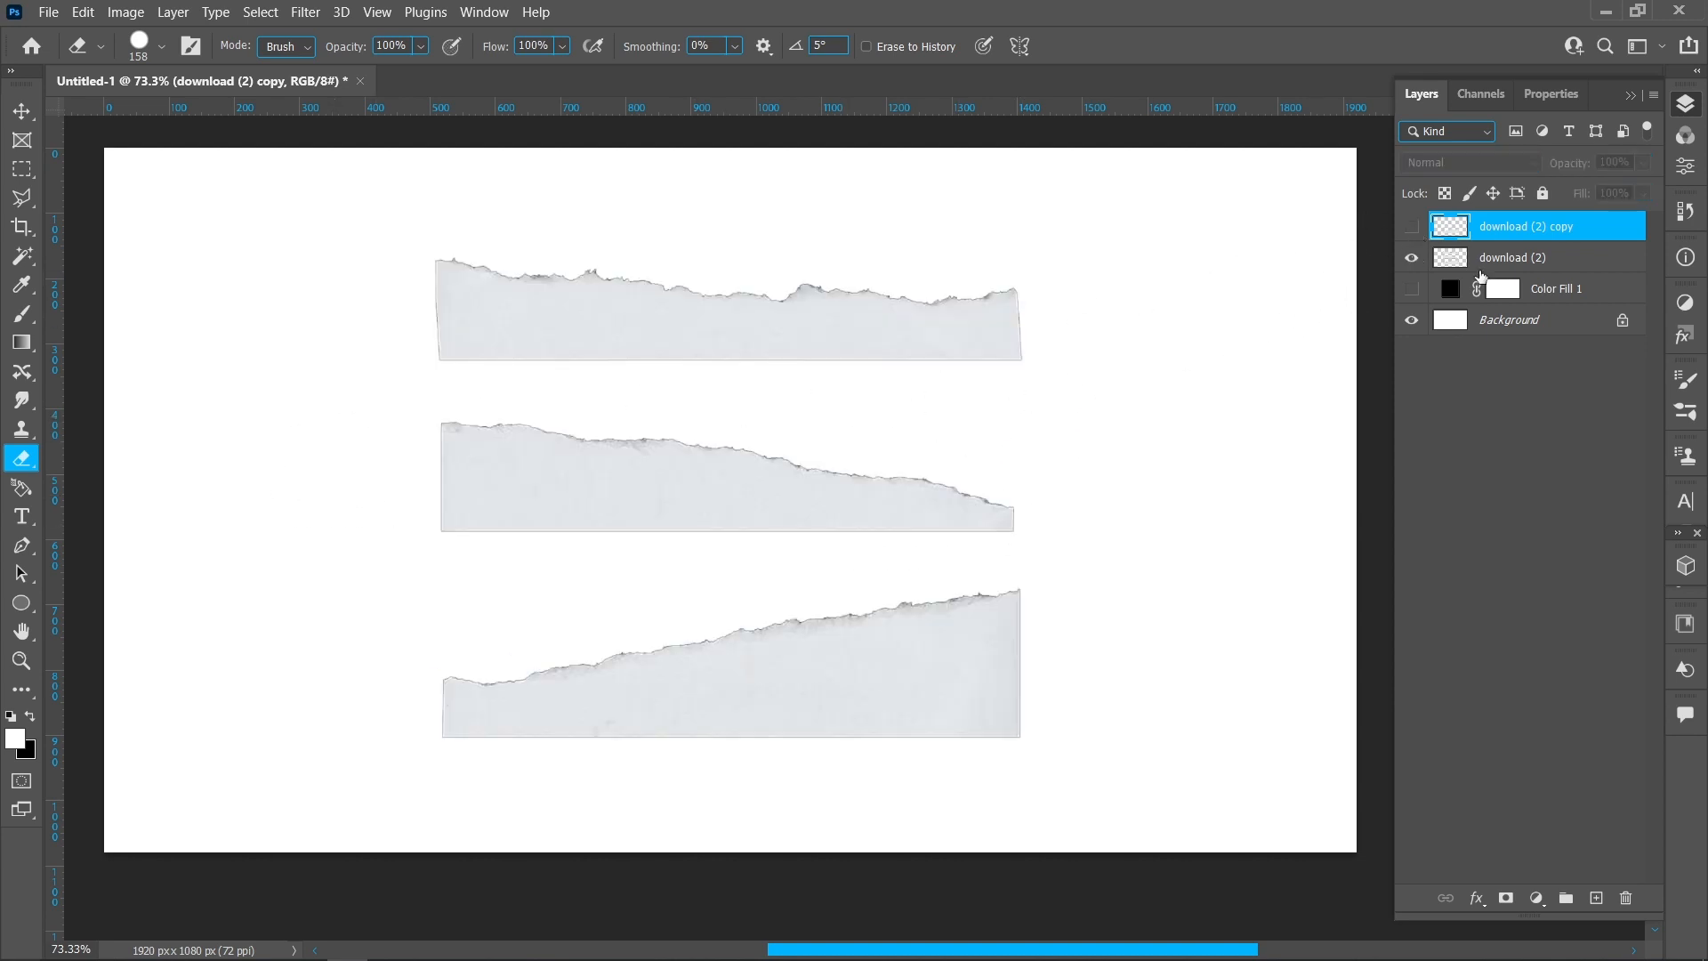
{"action": "left_click", "coordinate": [1557, 258]}
{"action": "mouse_move", "coordinate": [985, 548]}
{"action": "left_mouse_down"}
{"action": "mouse_move", "coordinate": [990, 607]}
{"action": "mouse_move", "coordinate": [468, 620]}
{"action": "mouse_move", "coordinate": [440, 720]}
{"action": "mouse_move", "coordinate": [737, 719]}
{"action": "mouse_move", "coordinate": [1033, 670]}
{"action": "left_mouse_up"}
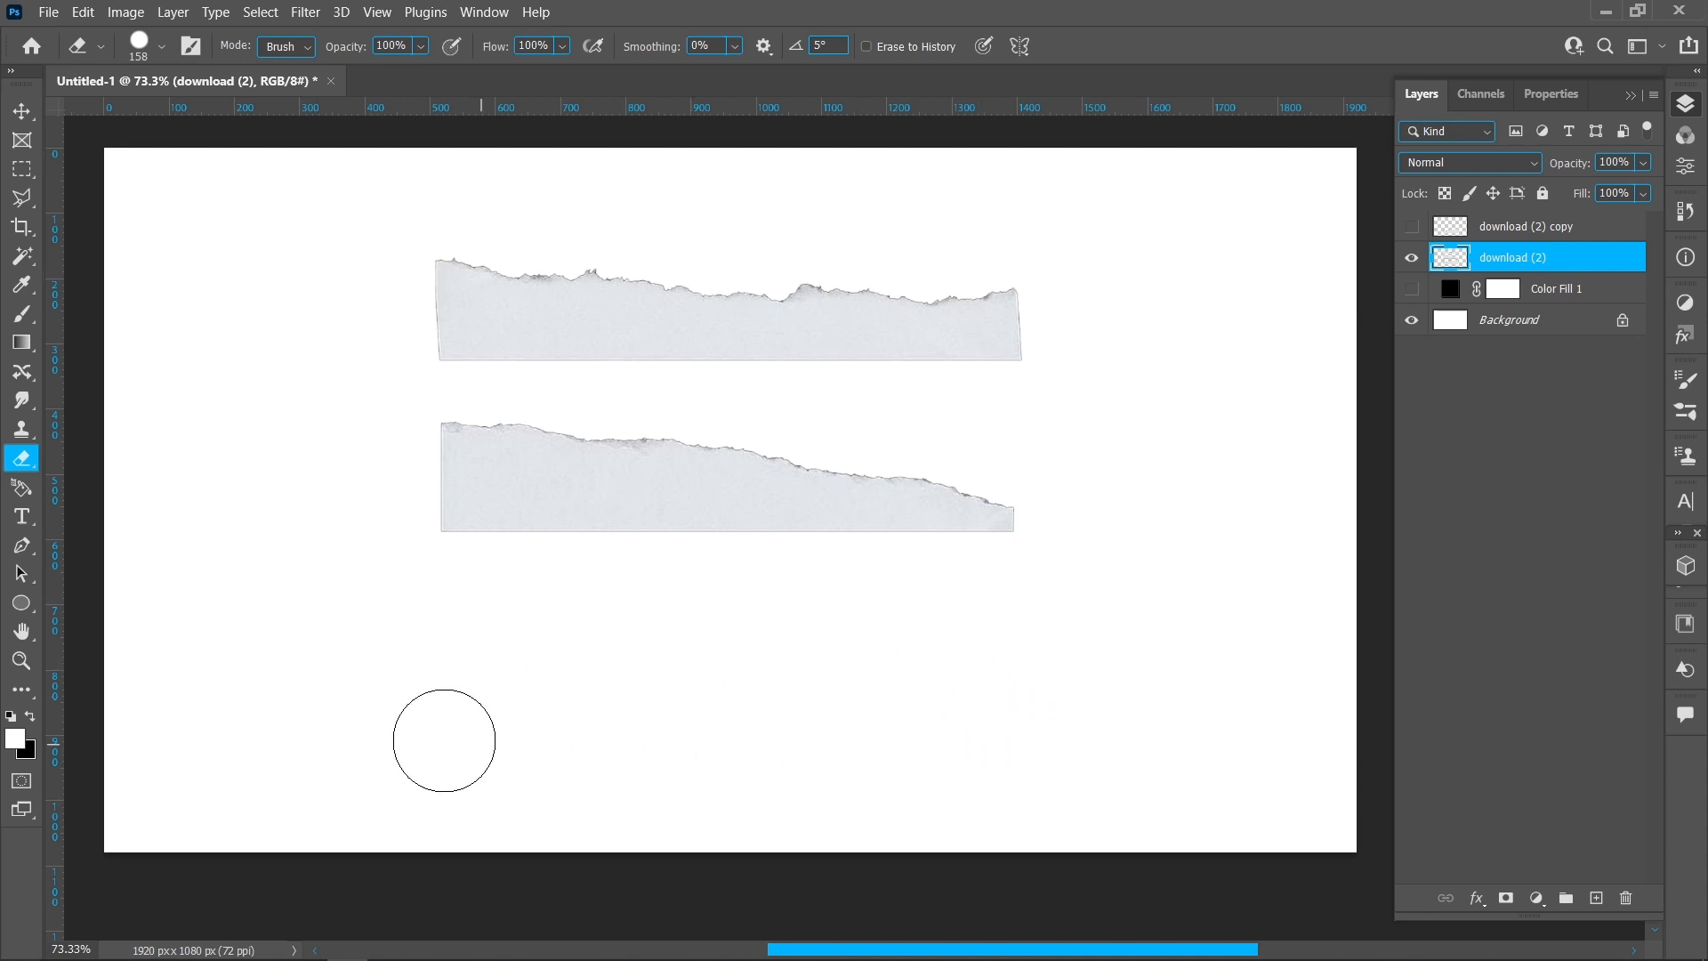
{"action": "mouse_move", "coordinate": [374, 315]}
{"action": "left_mouse_down"}
{"action": "mouse_move", "coordinate": [390, 272]}
{"action": "mouse_move", "coordinate": [430, 318]}
{"action": "mouse_move", "coordinate": [482, 316]}
{"action": "mouse_move", "coordinate": [483, 270]}
{"action": "mouse_move", "coordinate": [557, 287]}
{"action": "mouse_move", "coordinate": [558, 344]}
{"action": "mouse_move", "coordinate": [853, 324]}
{"action": "mouse_move", "coordinate": [962, 356]}
{"action": "left_mouse_up"}
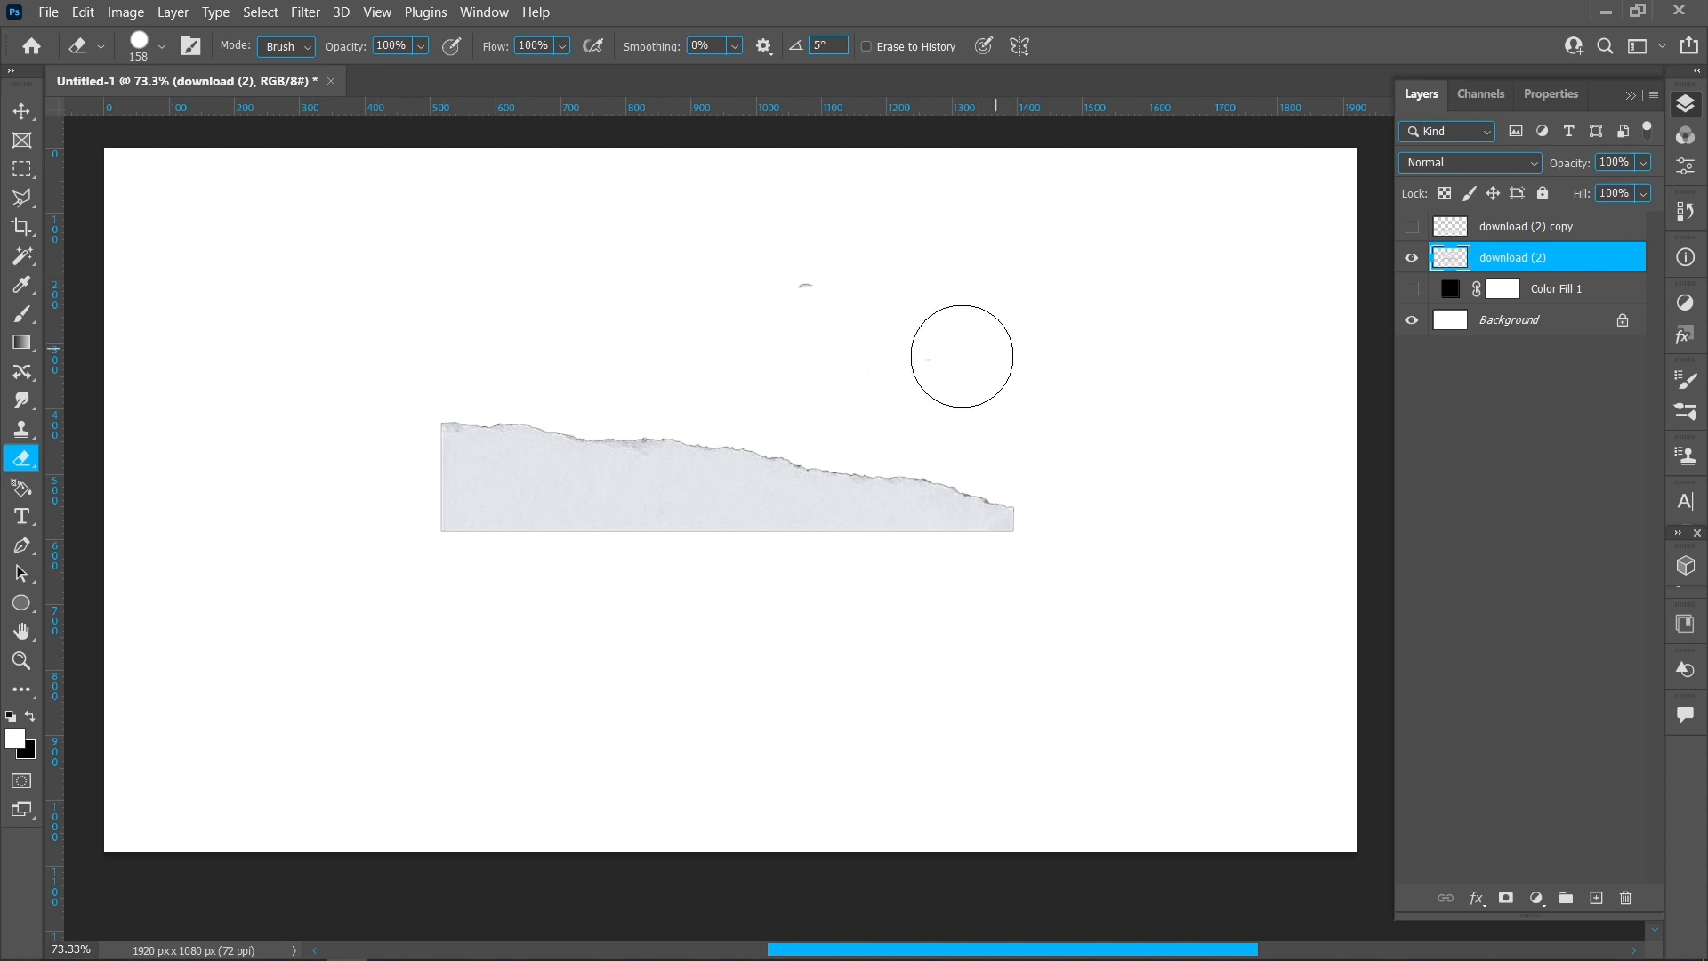
Step: Show the copy layer again, then rotate the middle paper strip 90° to vertical and move it up near the canvas top
{"action": "left_click", "coordinate": [1412, 228]}
{"action": "left_click", "coordinate": [21, 112]}
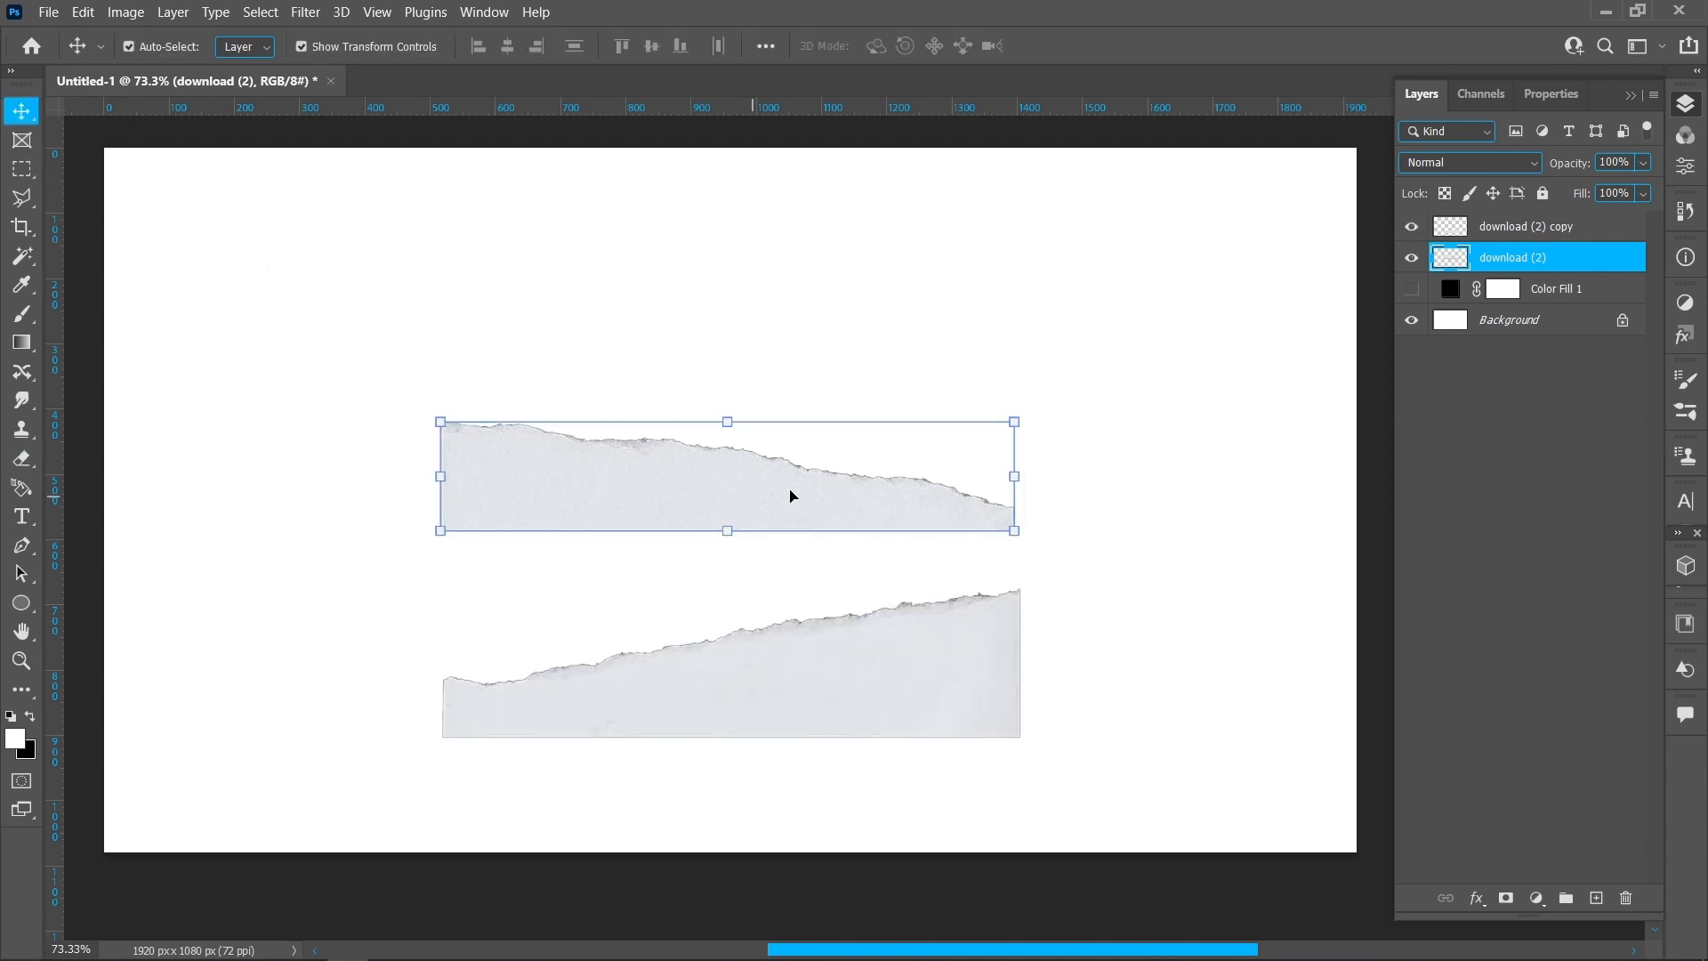
{"action": "left_click_drag", "start_coordinate": [1038, 417], "coordinate": [810, 721]}
{"action": "left_click_drag", "start_coordinate": [717, 530], "coordinate": [638, 502]}
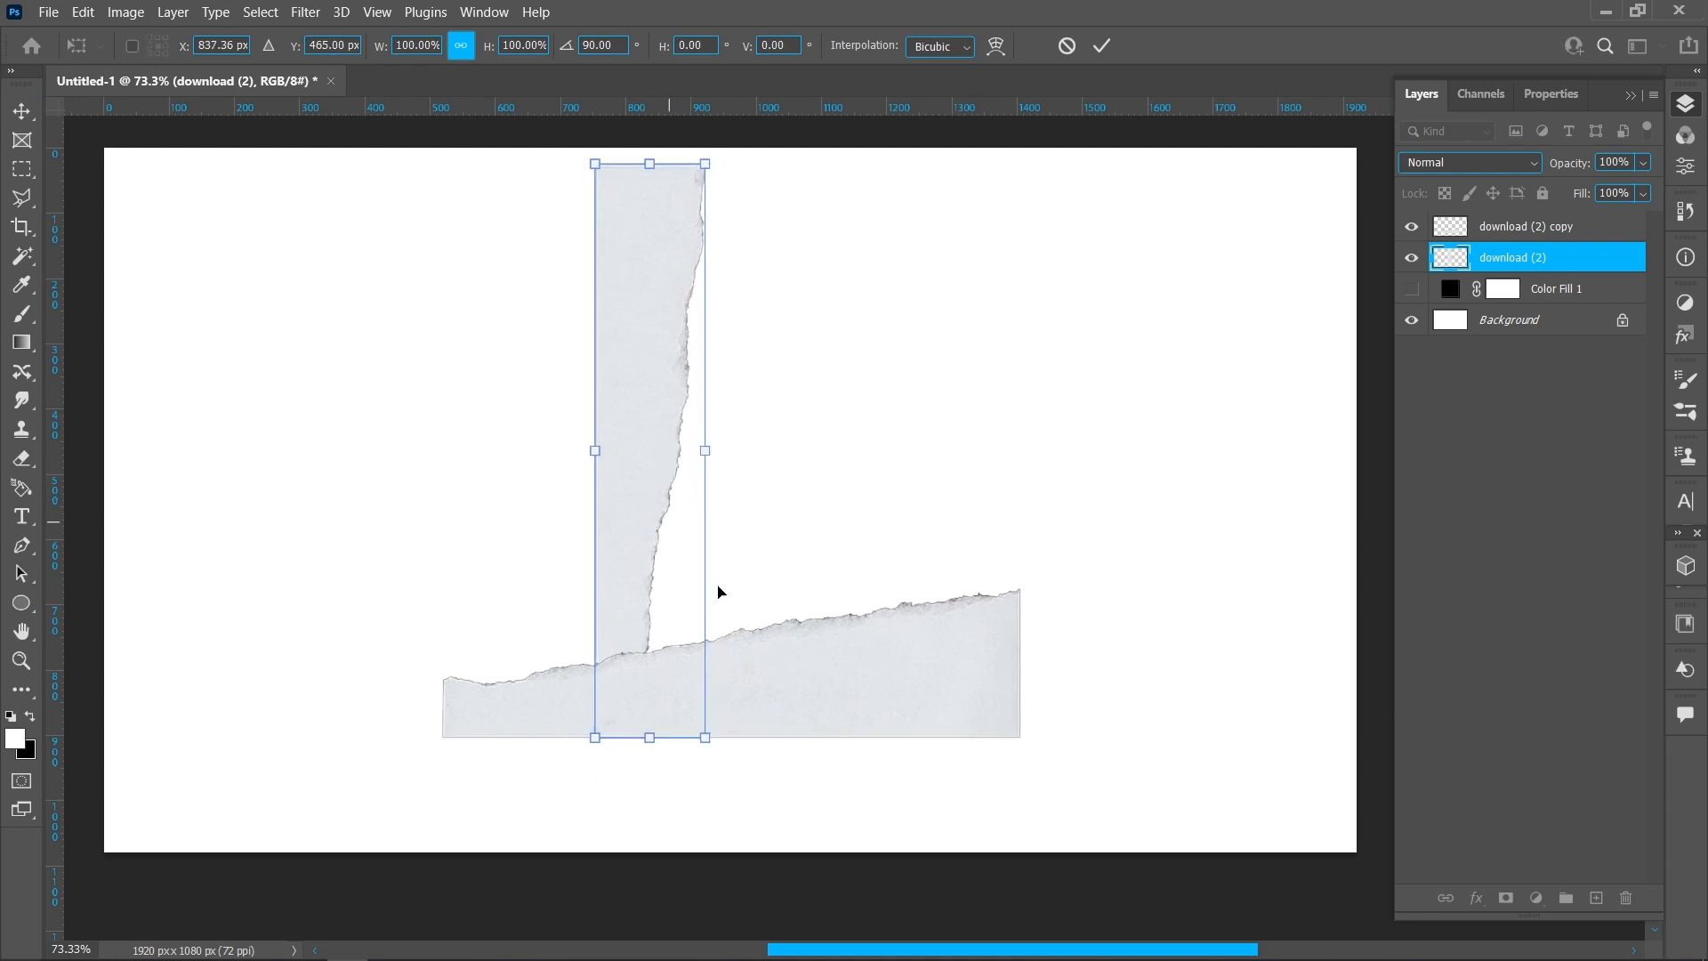
{"action": "left_click", "coordinate": [1103, 46]}
Step: Rotate the bottom paper strip upright with its torn edge facing left, and align it beside the other vertical strip
{"action": "left_click", "coordinate": [966, 667]}
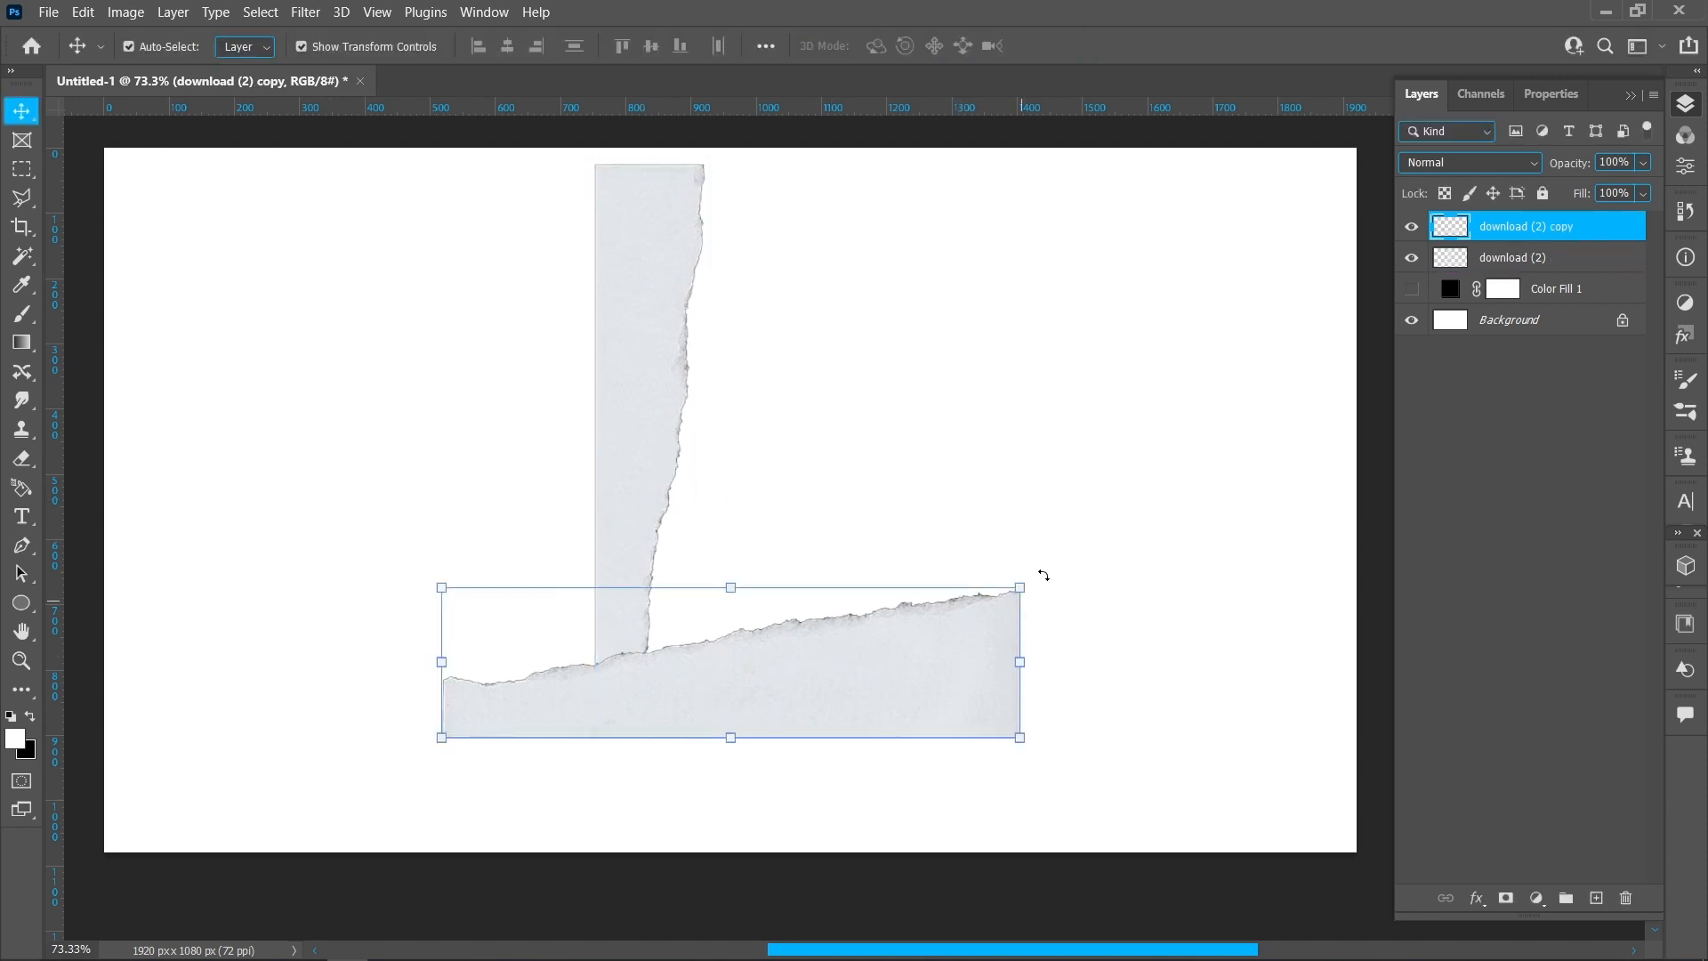
{"action": "left_click_drag", "start_coordinate": [1037, 579], "coordinate": [669, 383]}
{"action": "left_click_drag", "start_coordinate": [732, 504], "coordinate": [818, 321]}
{"action": "left_click", "coordinate": [1114, 48]}
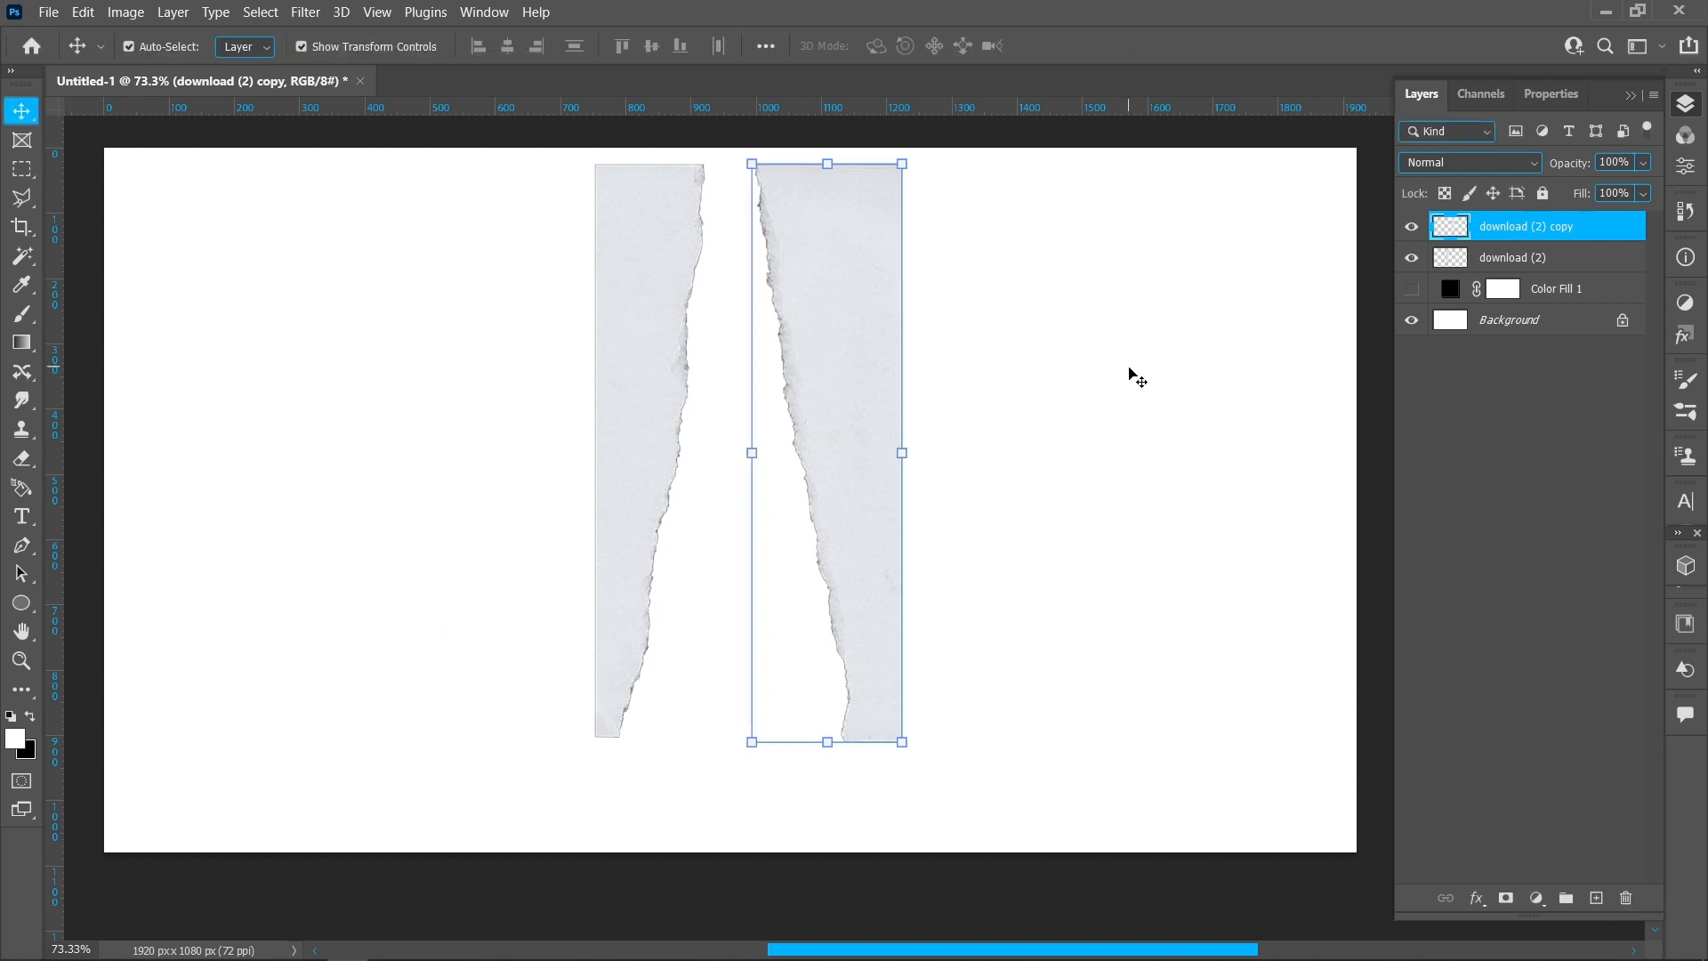
Step: Add a white Color Overlay at 100% opacity to the download (2) layer
{"action": "left_click", "coordinate": [1589, 259]}
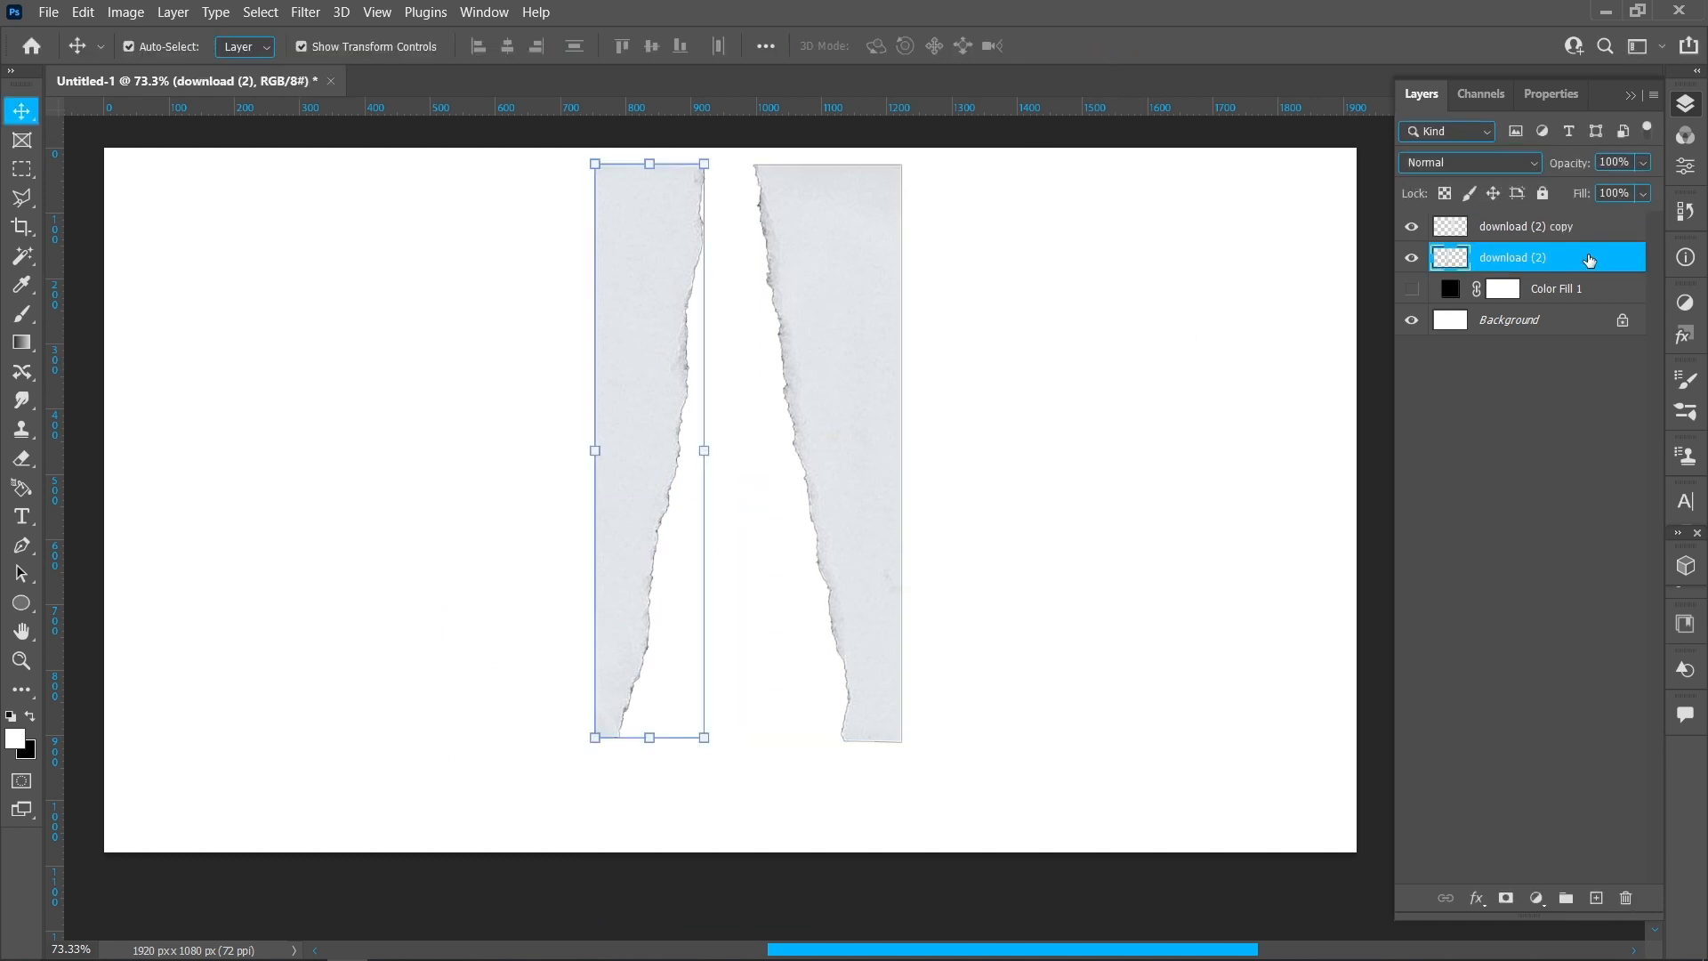
{"action": "left_click", "coordinate": [1477, 897]}
{"action": "left_click", "coordinate": [1511, 815]}
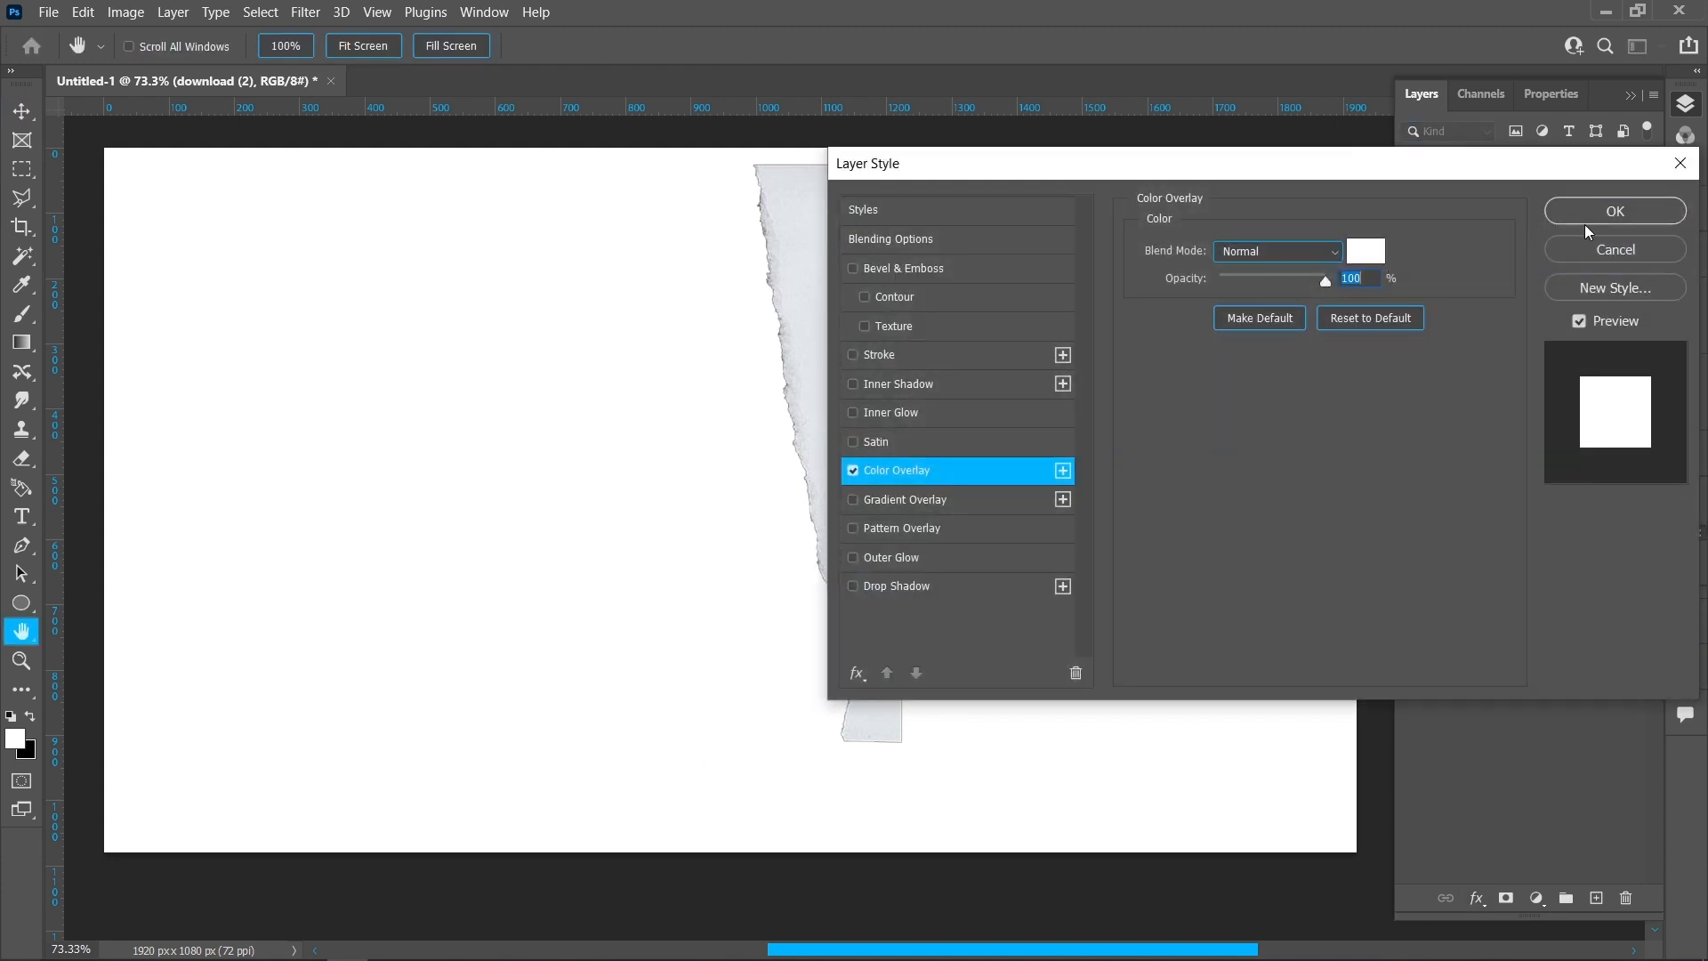
{"action": "left_click", "coordinate": [1586, 218]}
Step: Add a white Color Overlay at 100% opacity to the download (2) copy layer and show the black fill layer
{"action": "left_click", "coordinate": [1621, 231]}
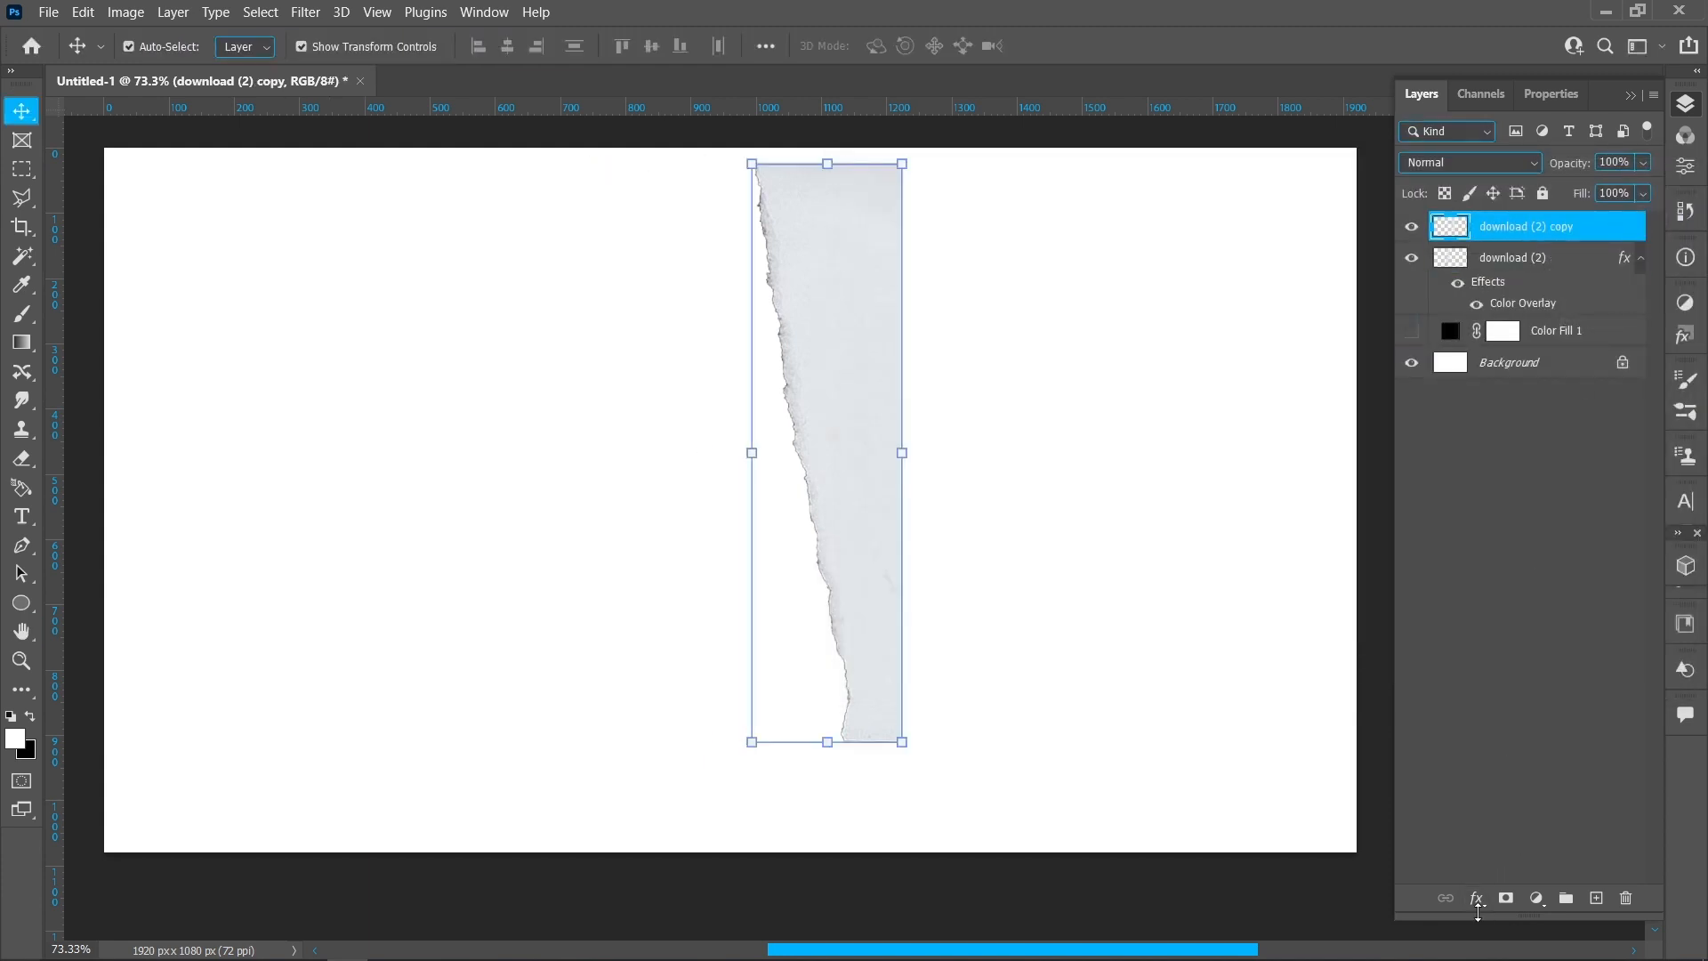
{"action": "left_click", "coordinate": [1478, 900]}
{"action": "left_click", "coordinate": [1523, 817]}
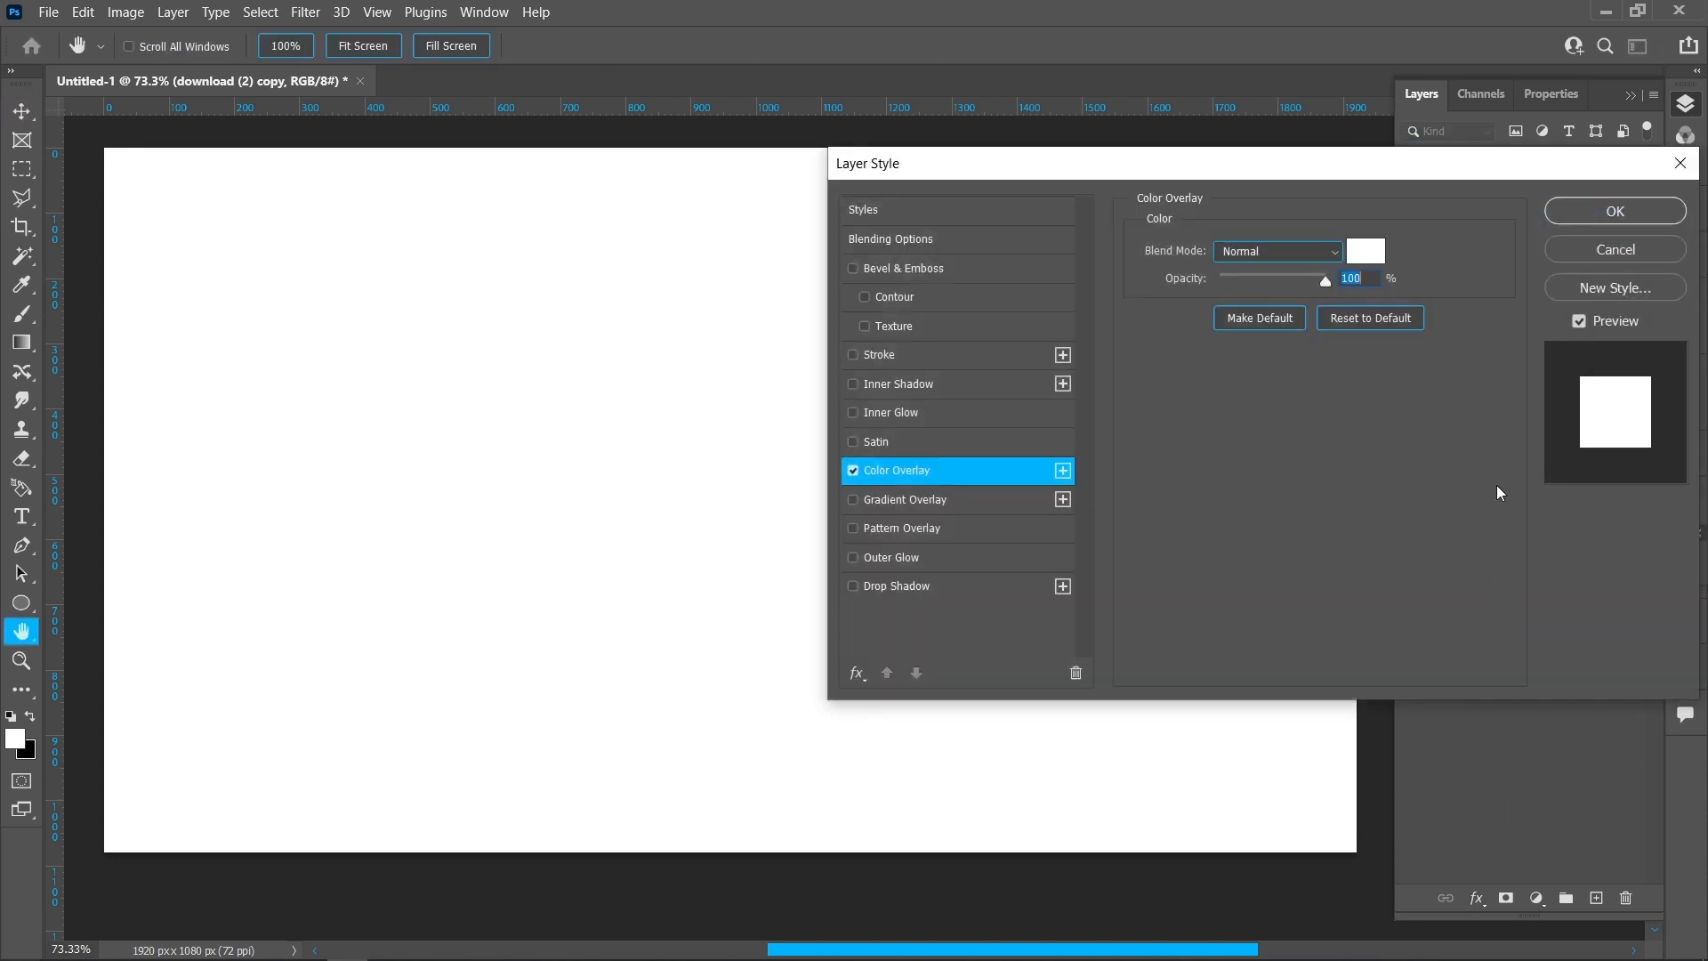
{"action": "left_click", "coordinate": [1607, 217]}
{"action": "left_click", "coordinate": [1412, 375]}
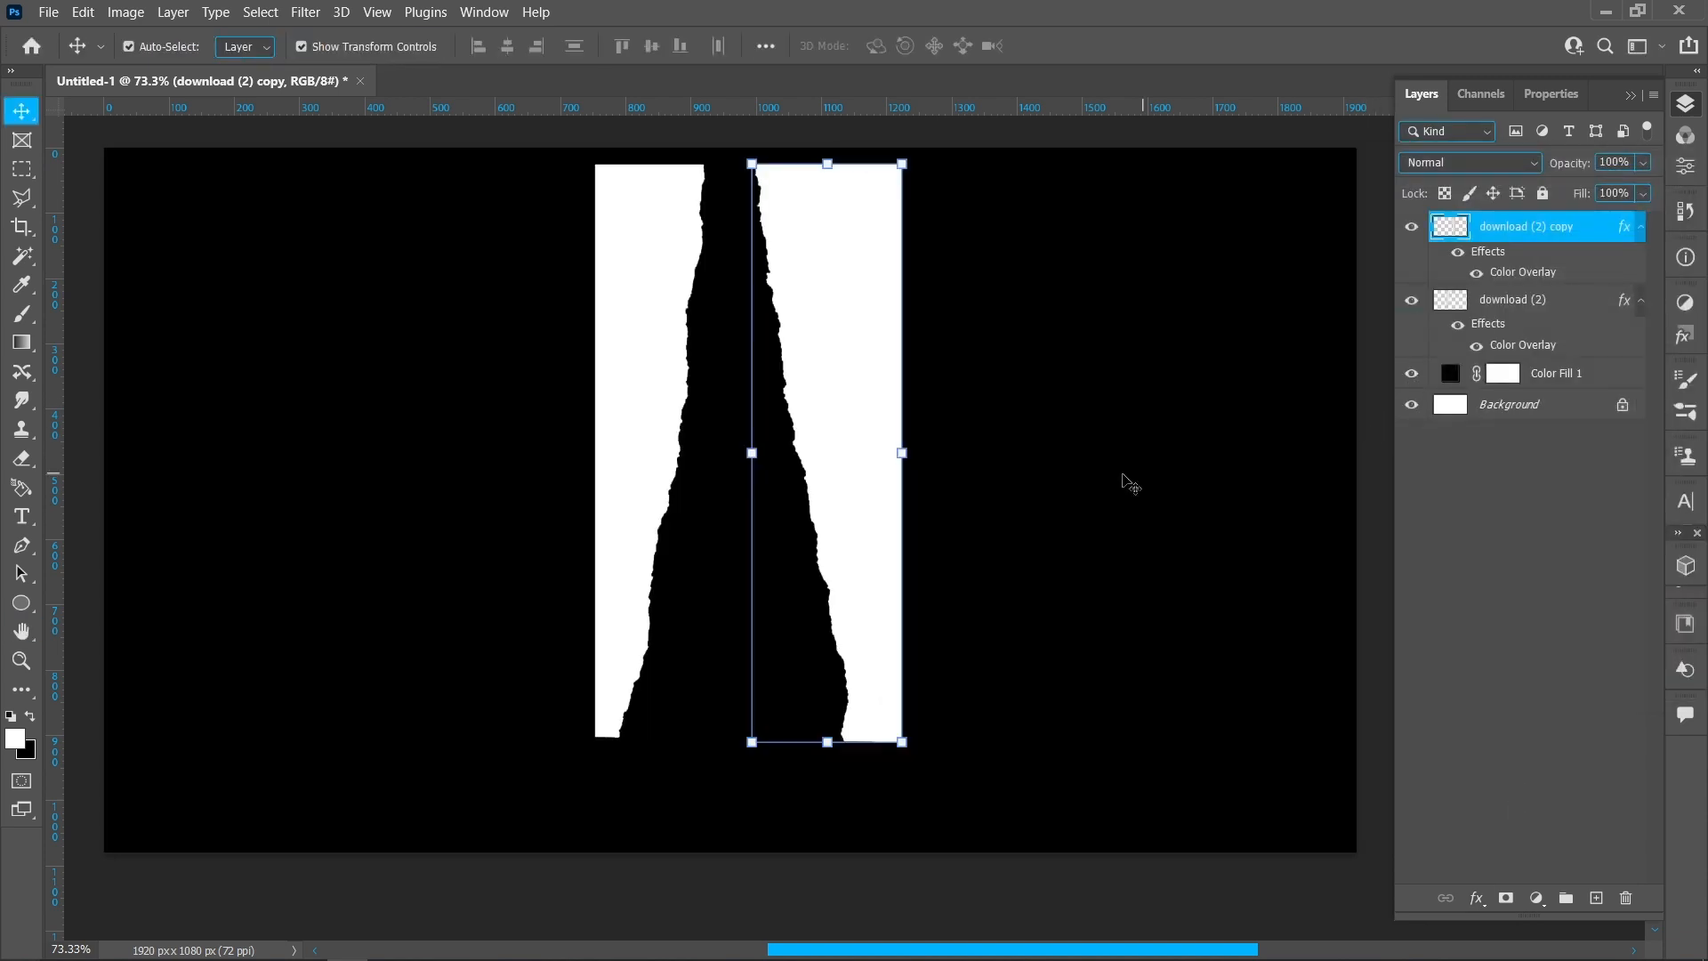
Step: Scale the left paper strip to 100.80% and move it right until its upper tip meets the other strip
{"action": "left_click", "coordinate": [1107, 479]}
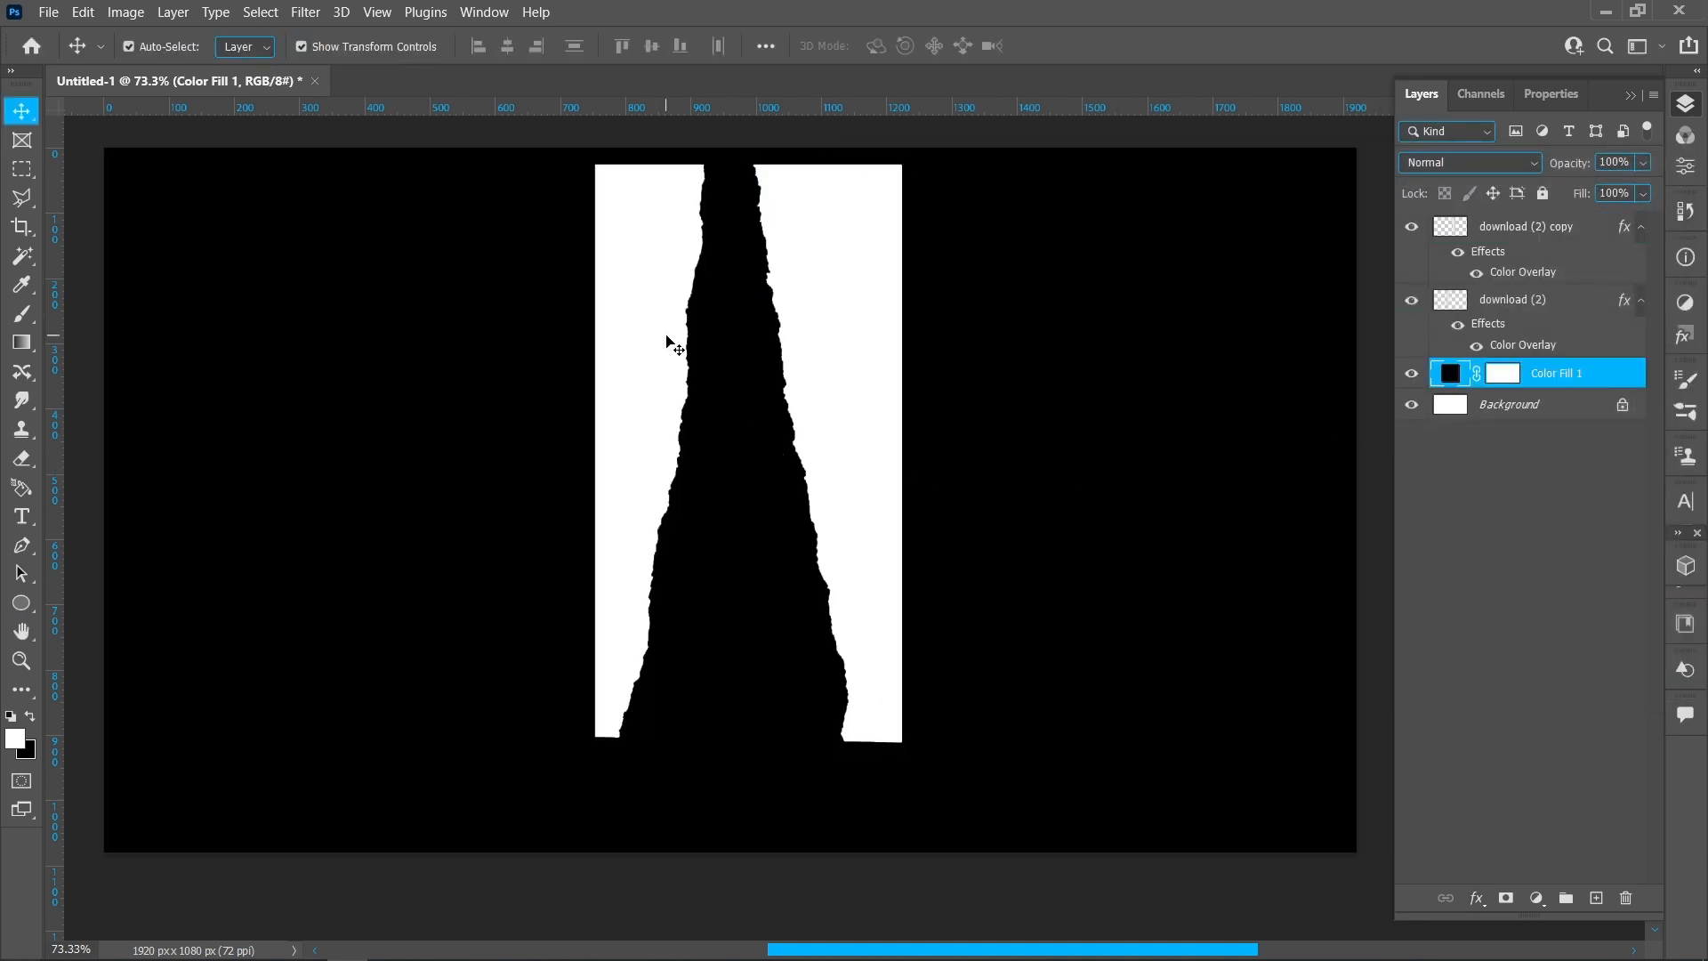
{"action": "left_click", "coordinate": [672, 343]}
{"action": "left_click_drag", "start_coordinate": [649, 737], "coordinate": [651, 743]}
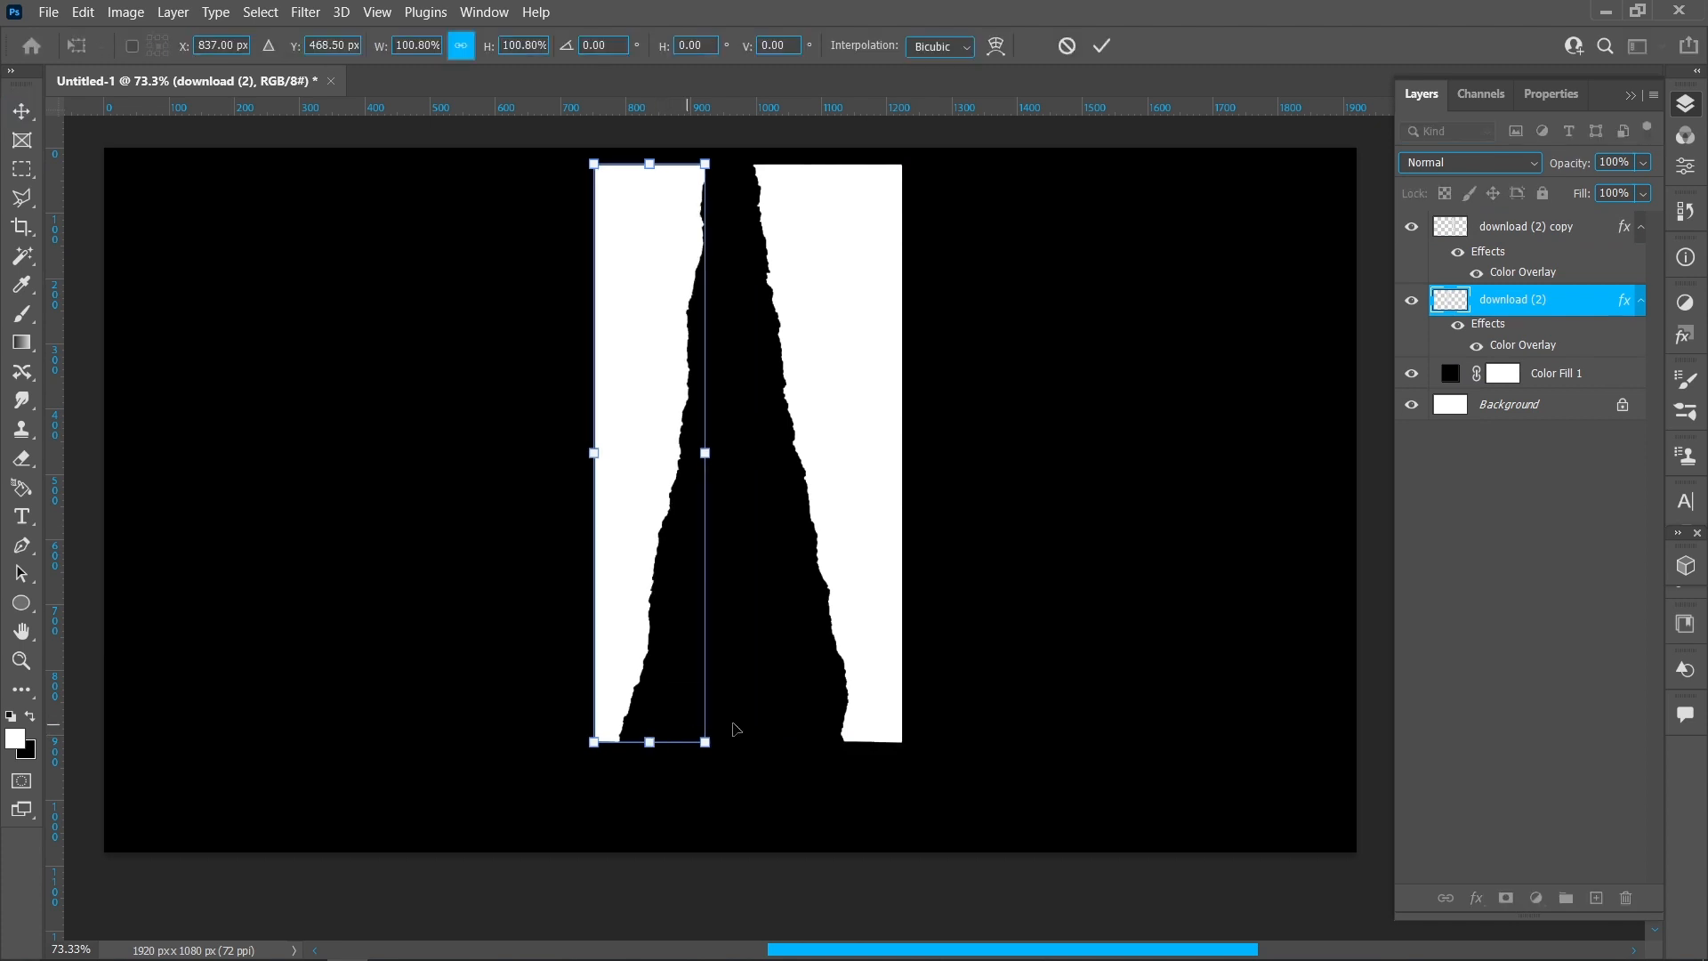
{"action": "left_click", "coordinate": [1101, 46]}
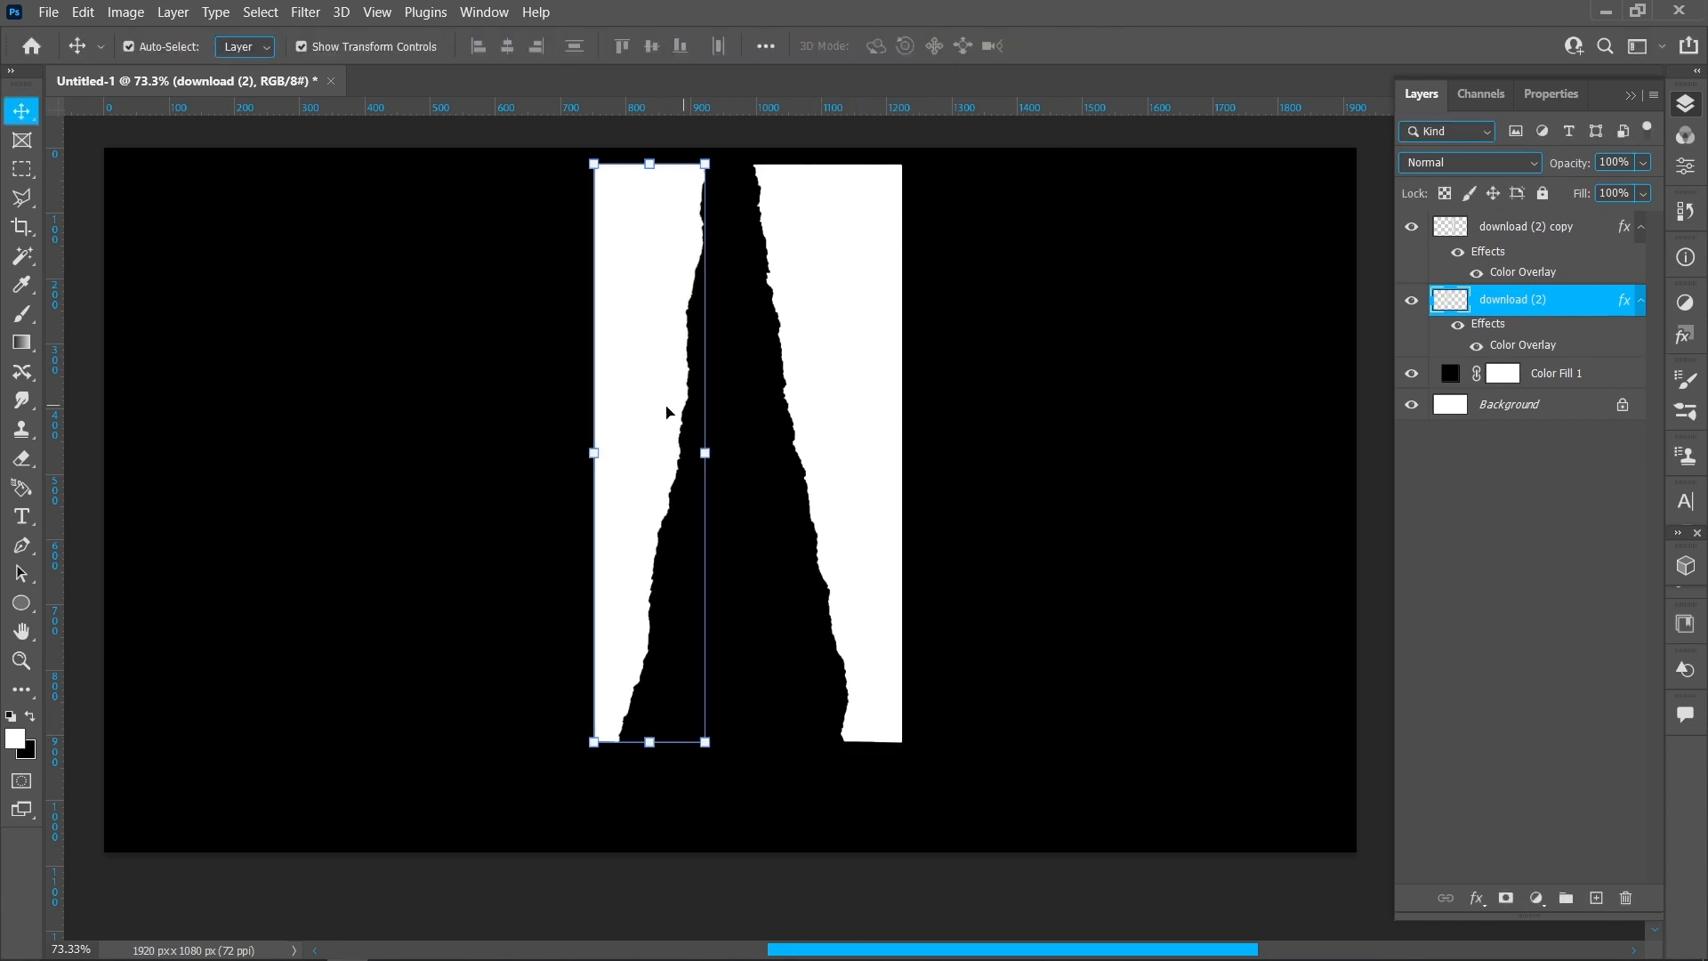
{"action": "left_click_drag", "start_coordinate": [624, 413], "coordinate": [667, 411]}
Step: Nudge the two paper strips slightly toward each other and deselect all layers
{"action": "left_click", "coordinate": [874, 410]}
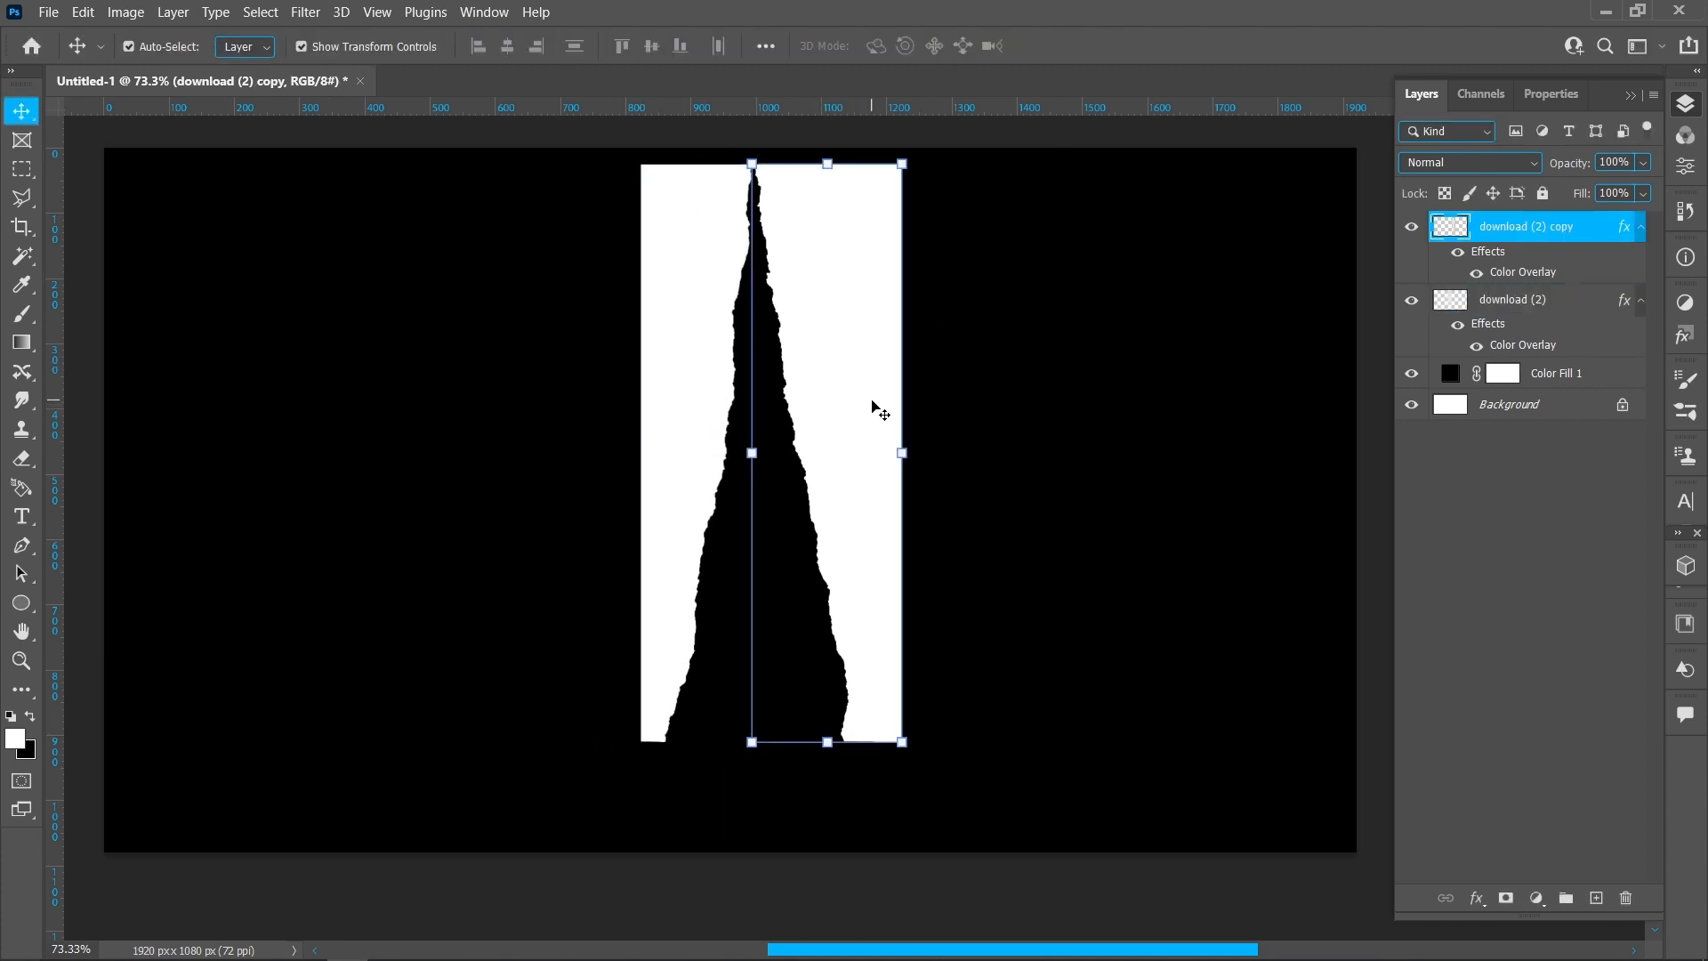
{"action": "left_click", "coordinate": [1027, 405]}
{"action": "left_click", "coordinate": [718, 391]}
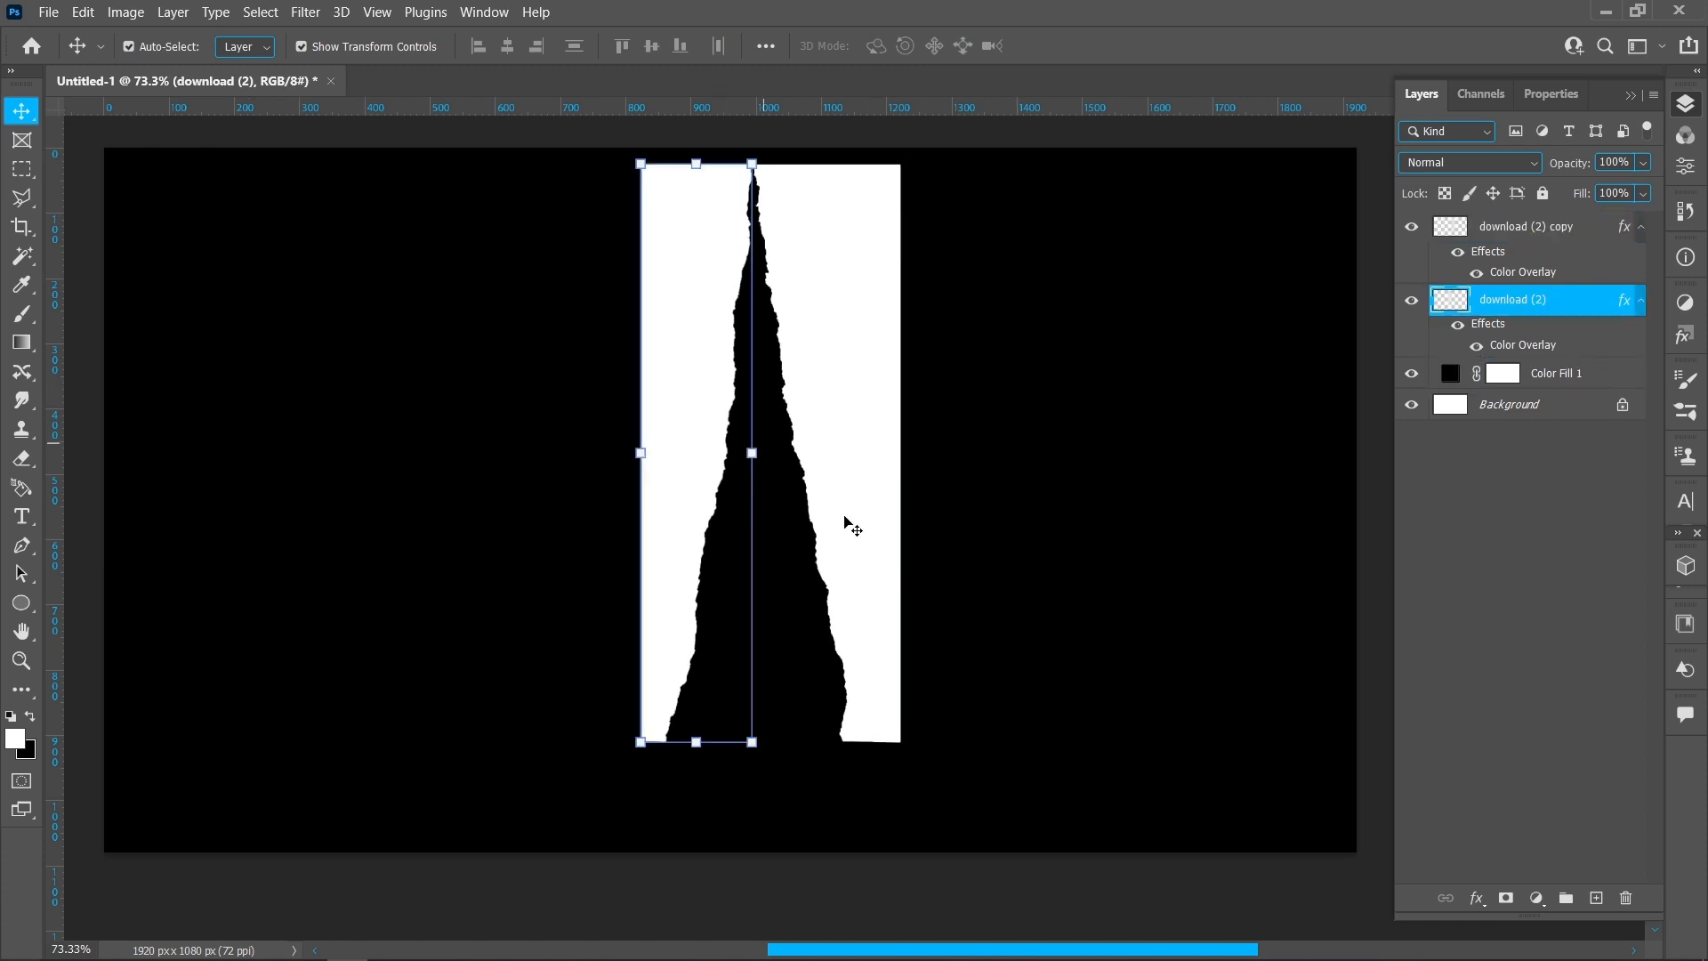
{"action": "left_click", "coordinate": [1017, 885]}
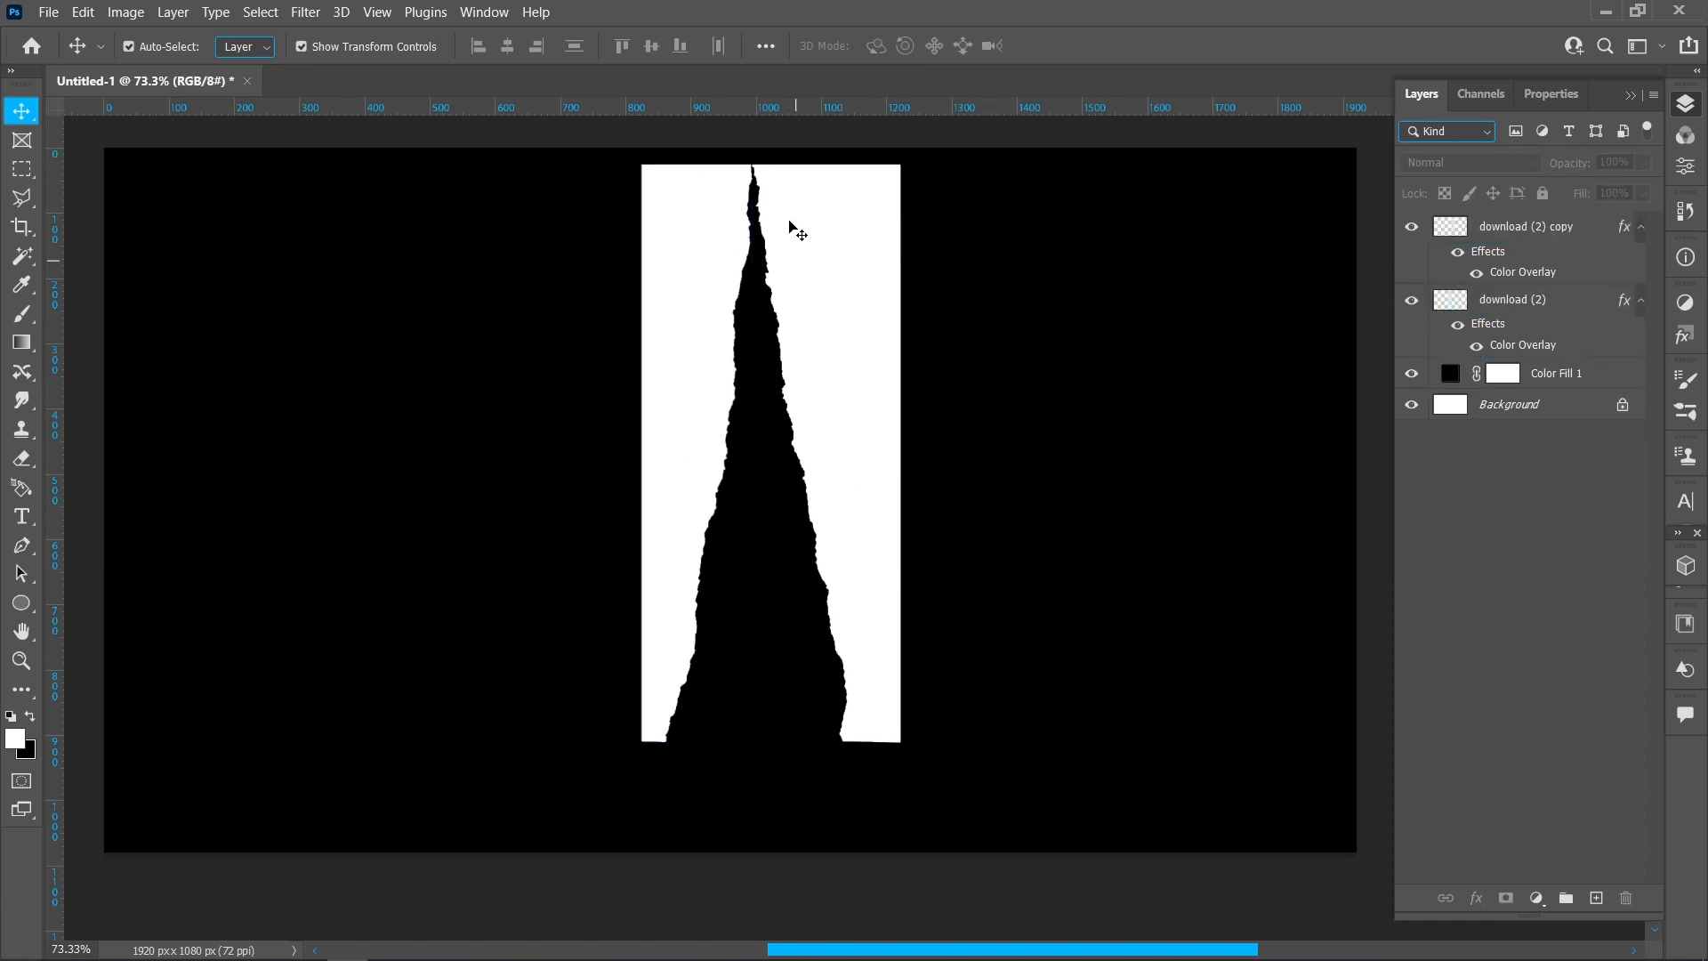
Step: Add horizontal guides along the strips' upper and lower edges, and make a rectangular selection around both strips between them
{"action": "left_click_drag", "start_coordinate": [783, 109], "coordinate": [800, 740]}
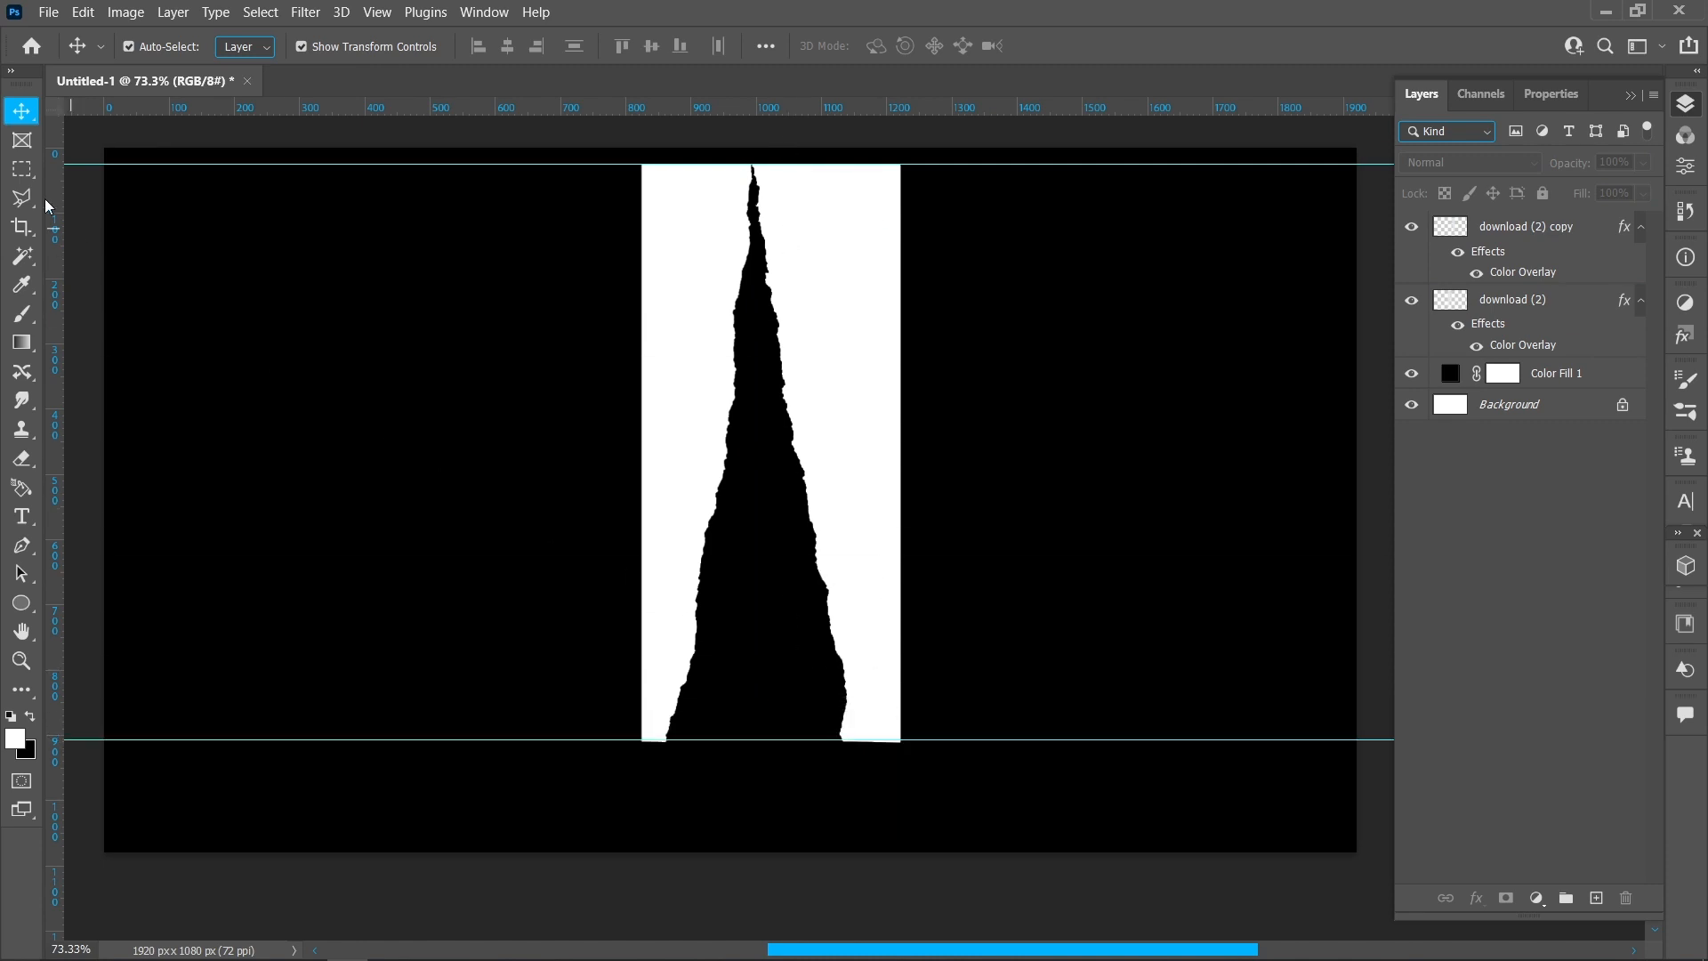
{"action": "key", "text": "m"}
{"action": "left_click_drag", "start_coordinate": [643, 164], "coordinate": [900, 739]}
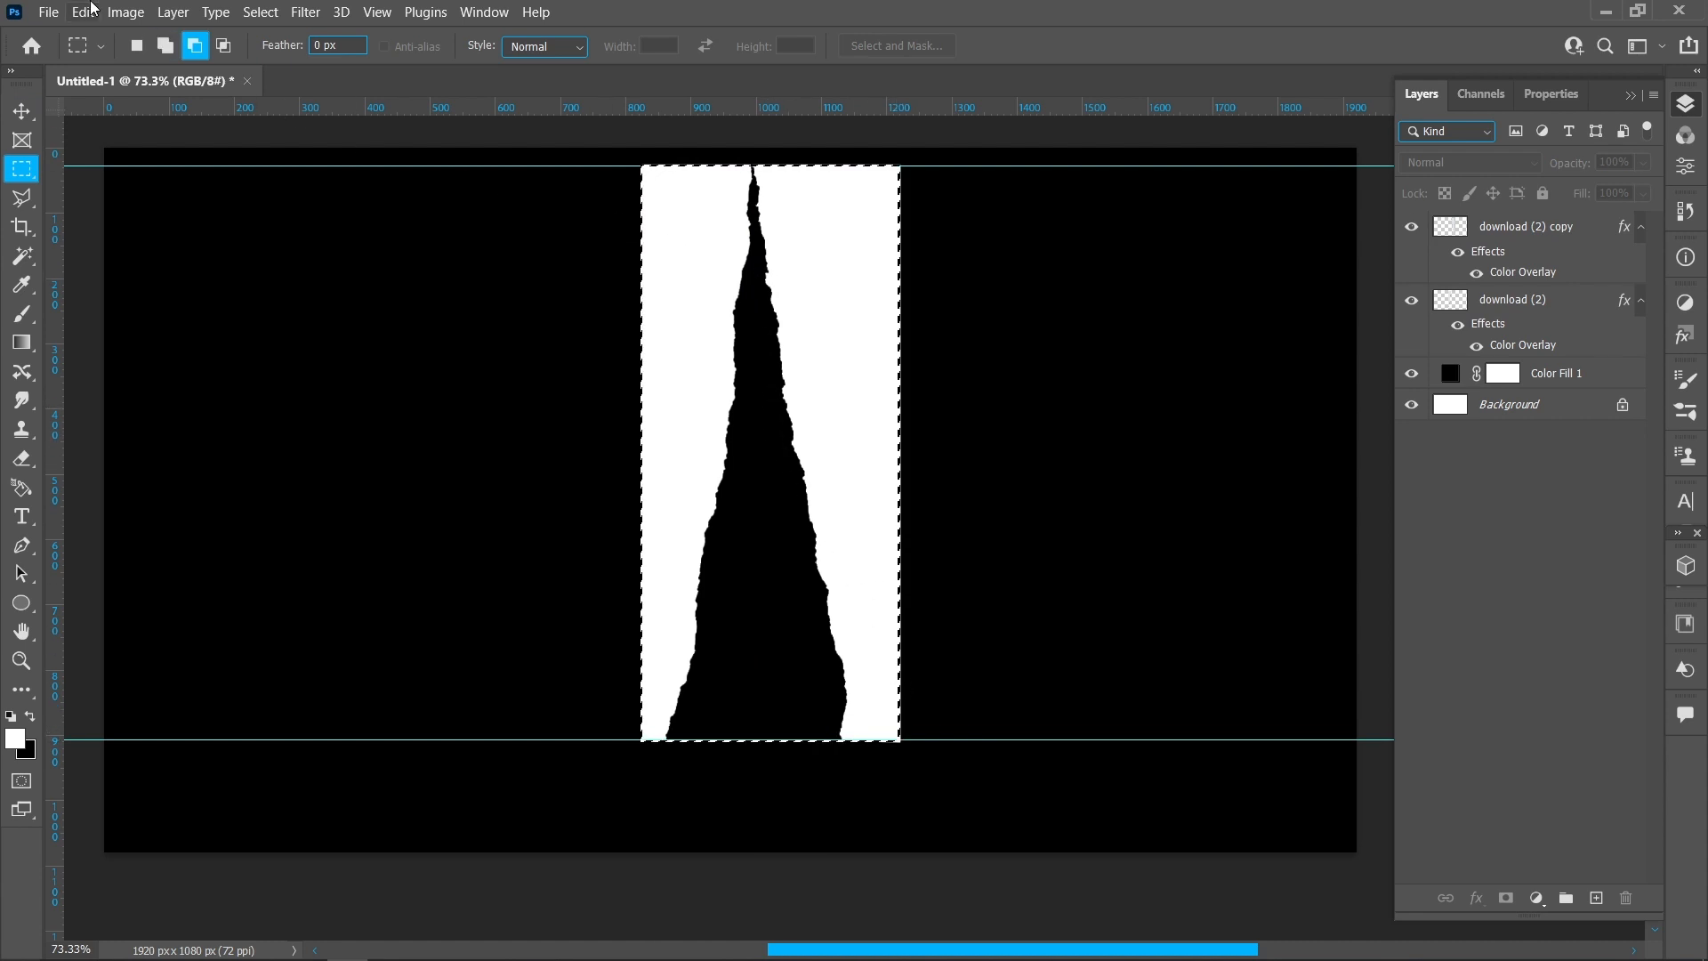
Step: Define a brush preset named "paper" from the selected area around the two white strips
{"action": "left_click", "coordinate": [82, 12]}
{"action": "left_click", "coordinate": [214, 589]}
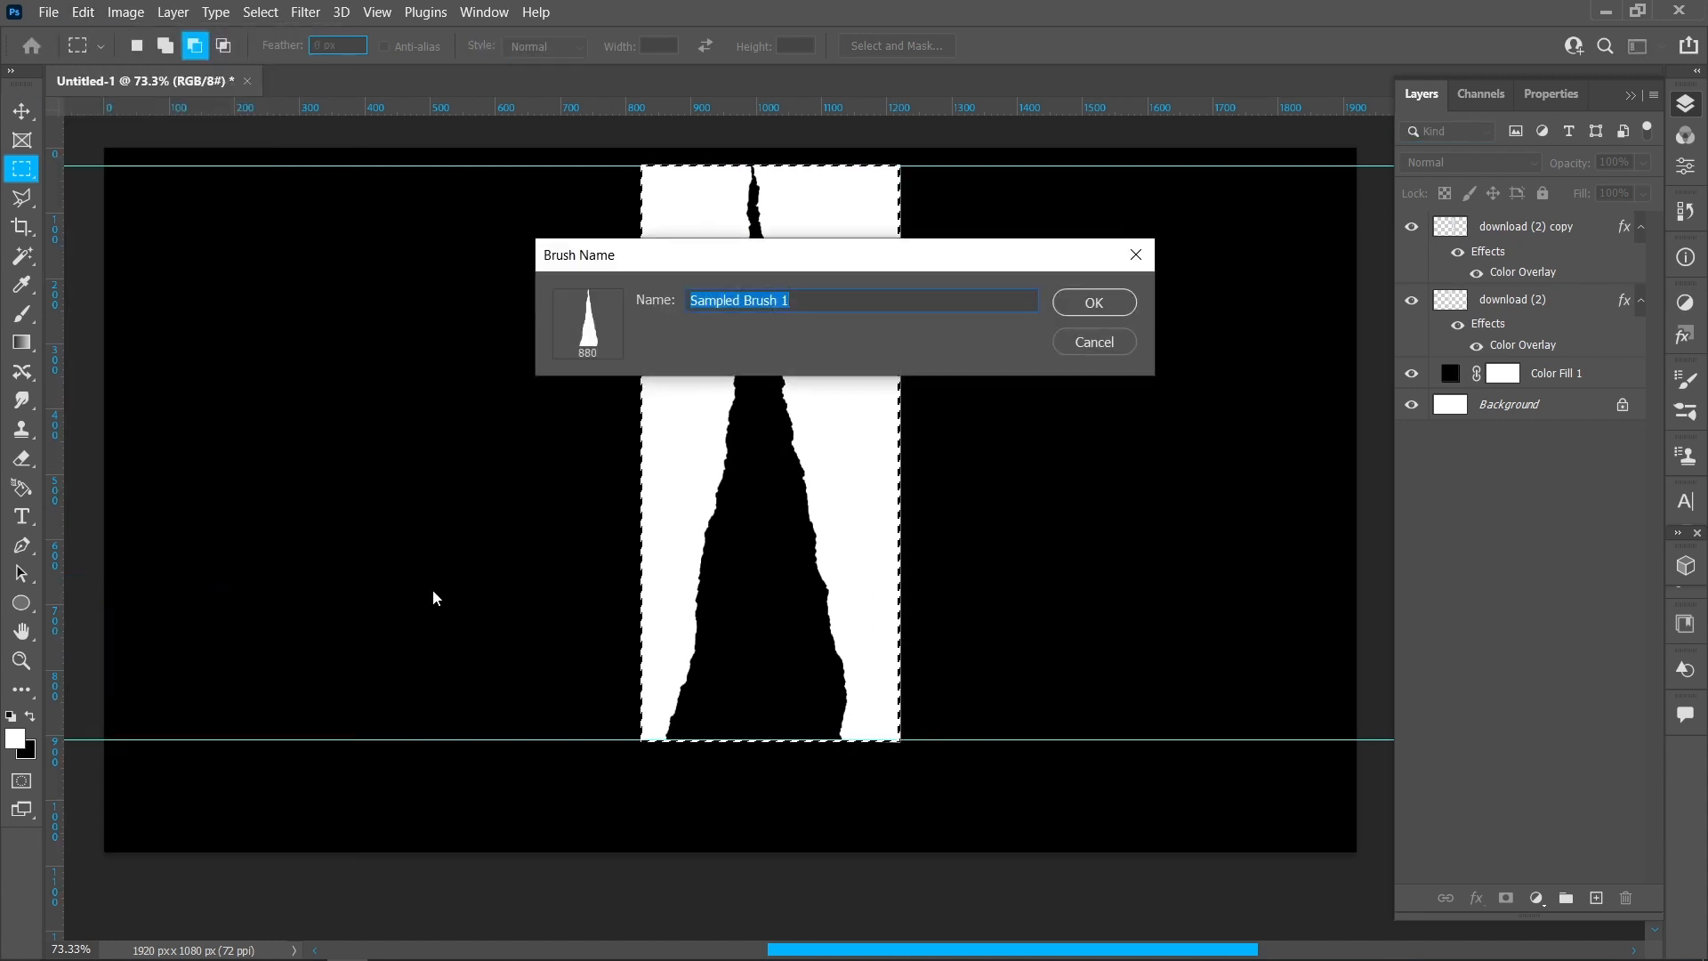
{"action": "type", "text": "paper"}
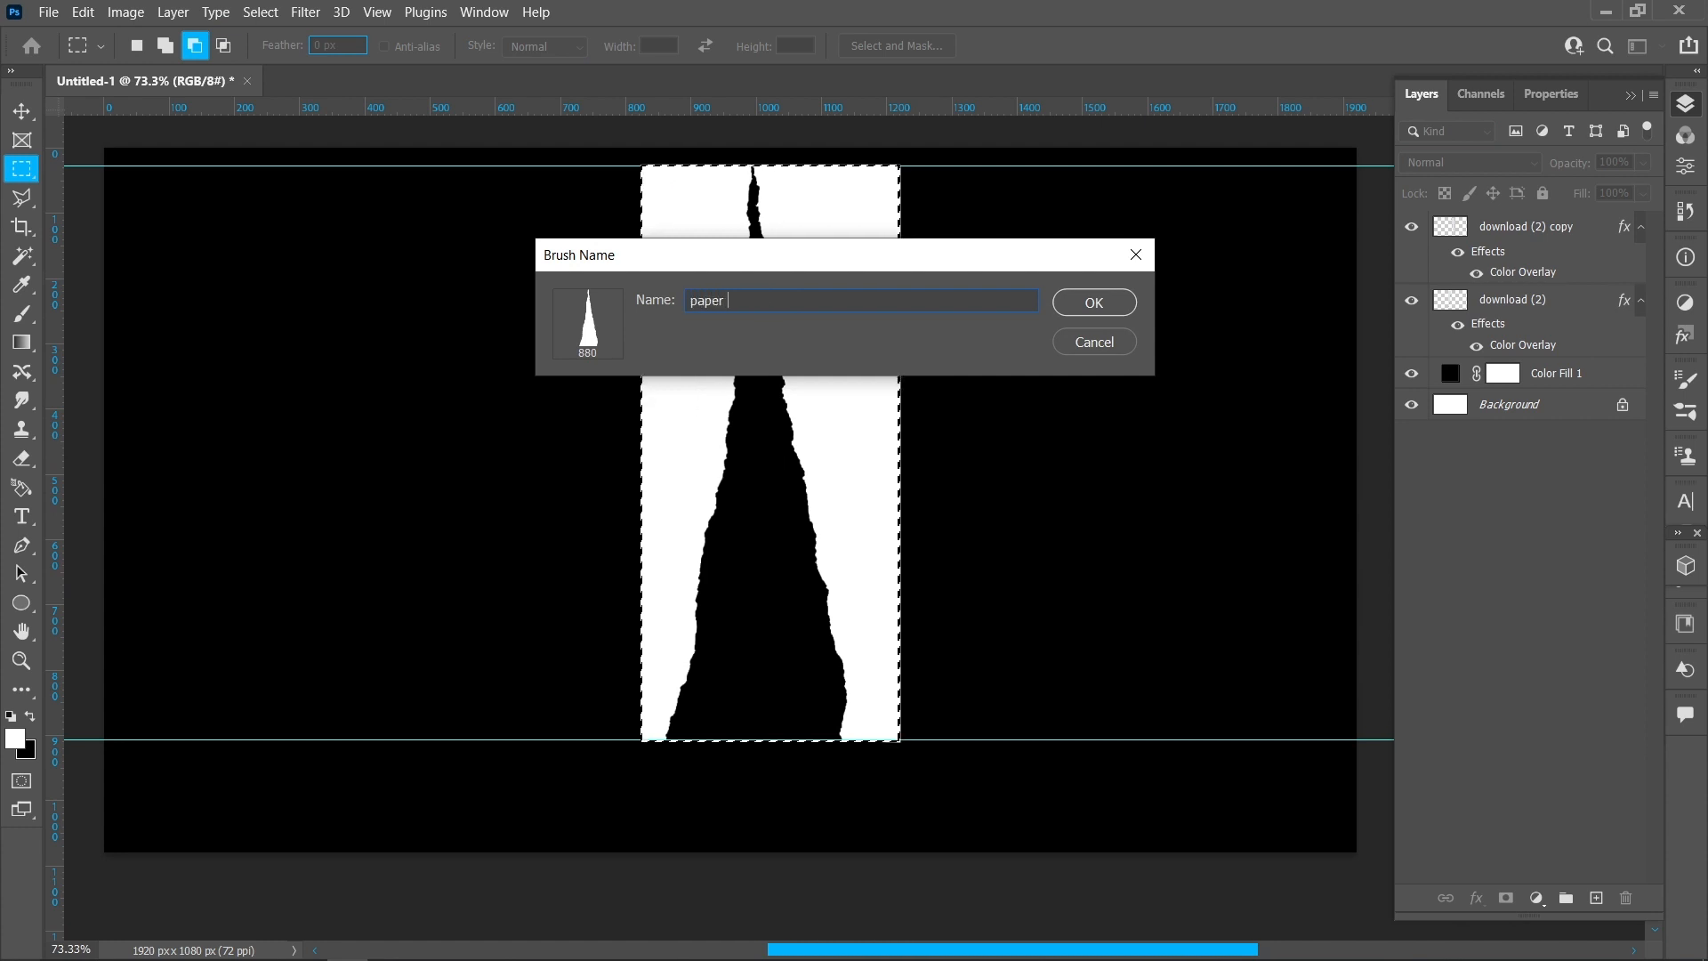
{"action": "key", "text": "Return"}
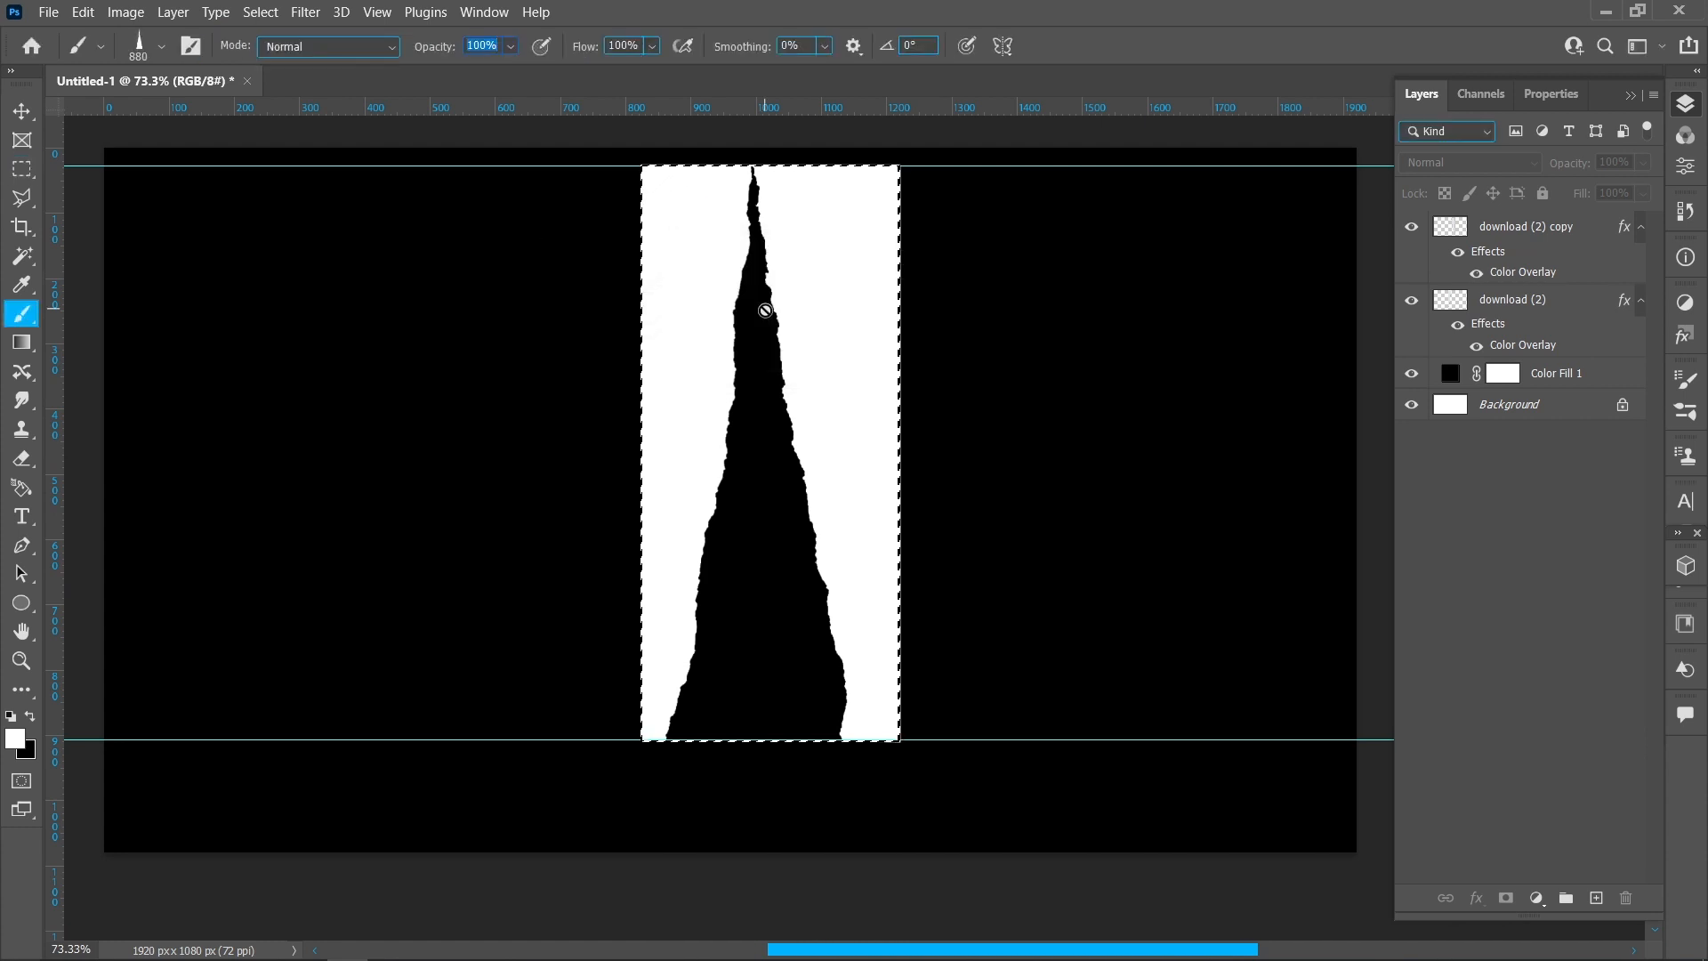
Step: Switch to the Move tool and deselect the rectangular selection around the paper strips
{"action": "left_click", "coordinate": [14, 113]}
{"action": "left_click", "coordinate": [261, 13]}
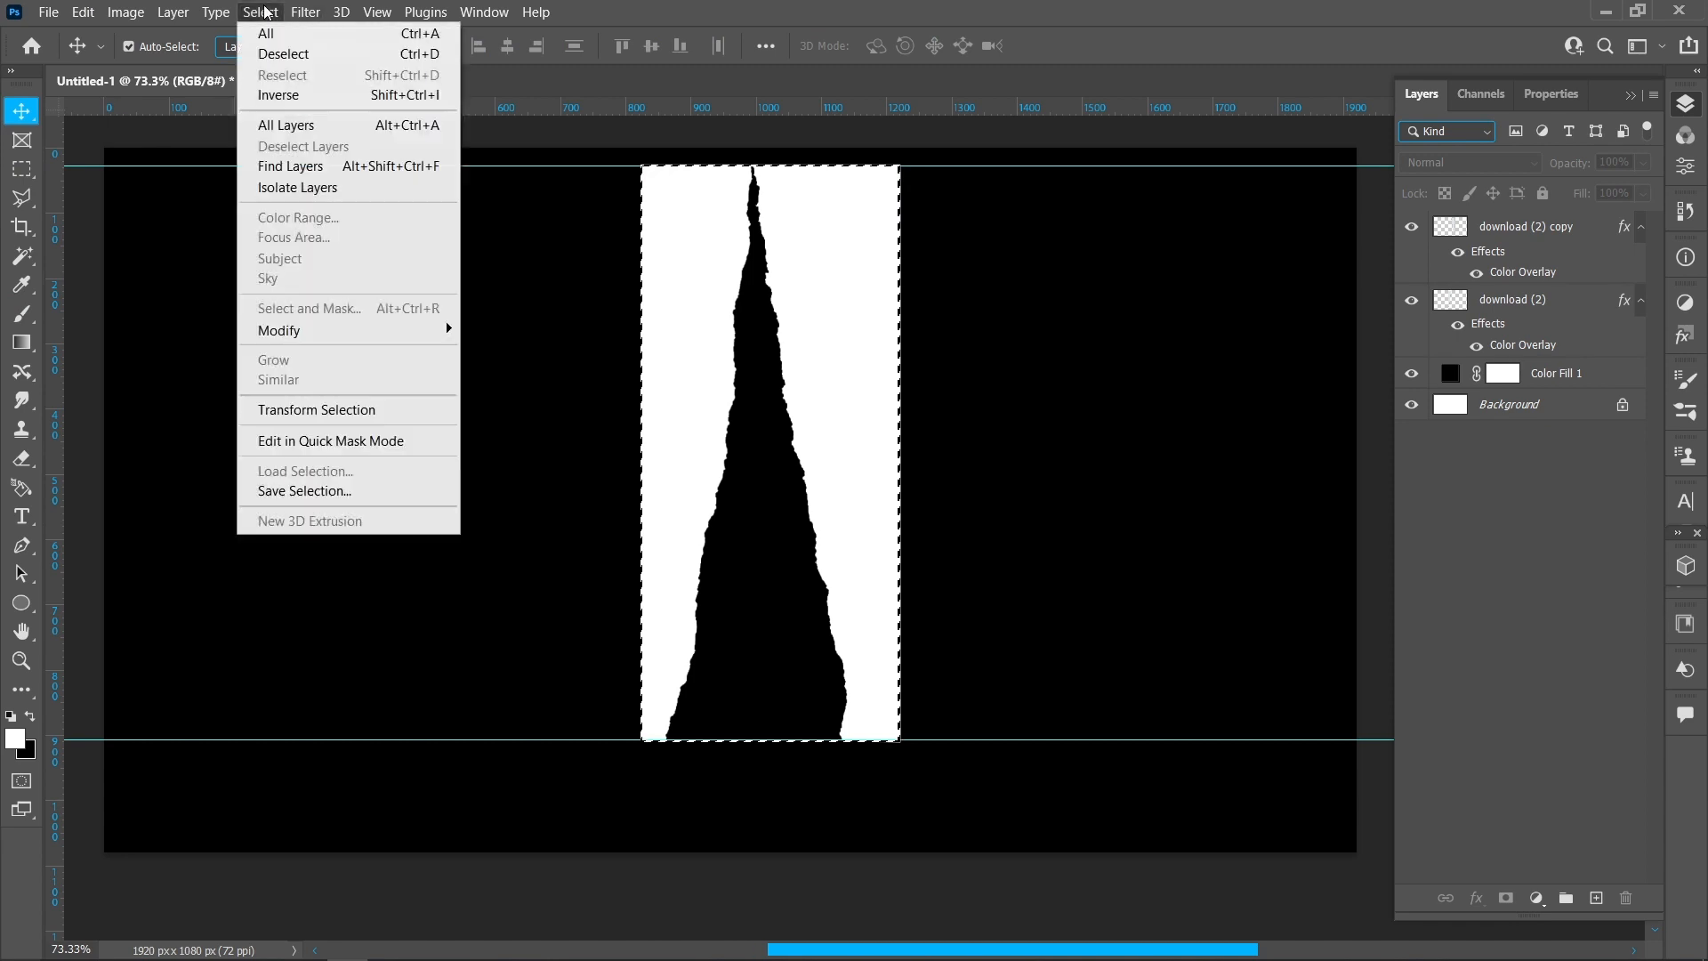
{"action": "left_click", "coordinate": [272, 53]}
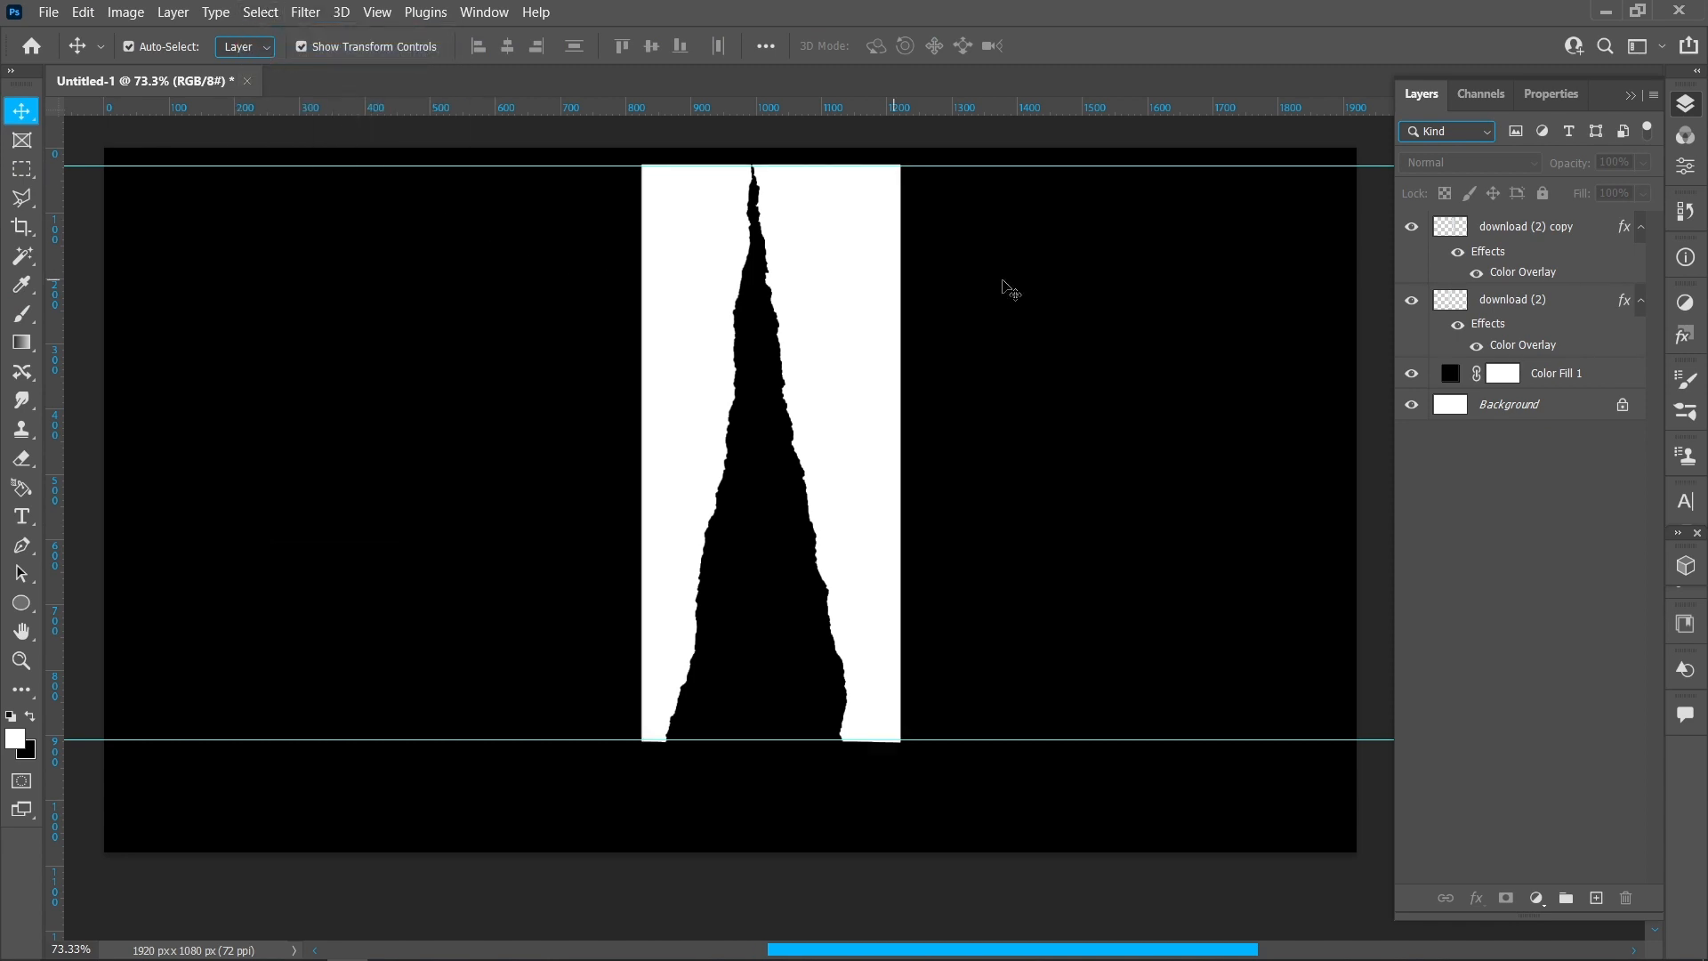
Step: Hide the download (2) copy and download (2) layers and remove both horizontal guides from the canvas
{"action": "left_click", "coordinate": [1411, 226]}
{"action": "left_click", "coordinate": [1411, 300]}
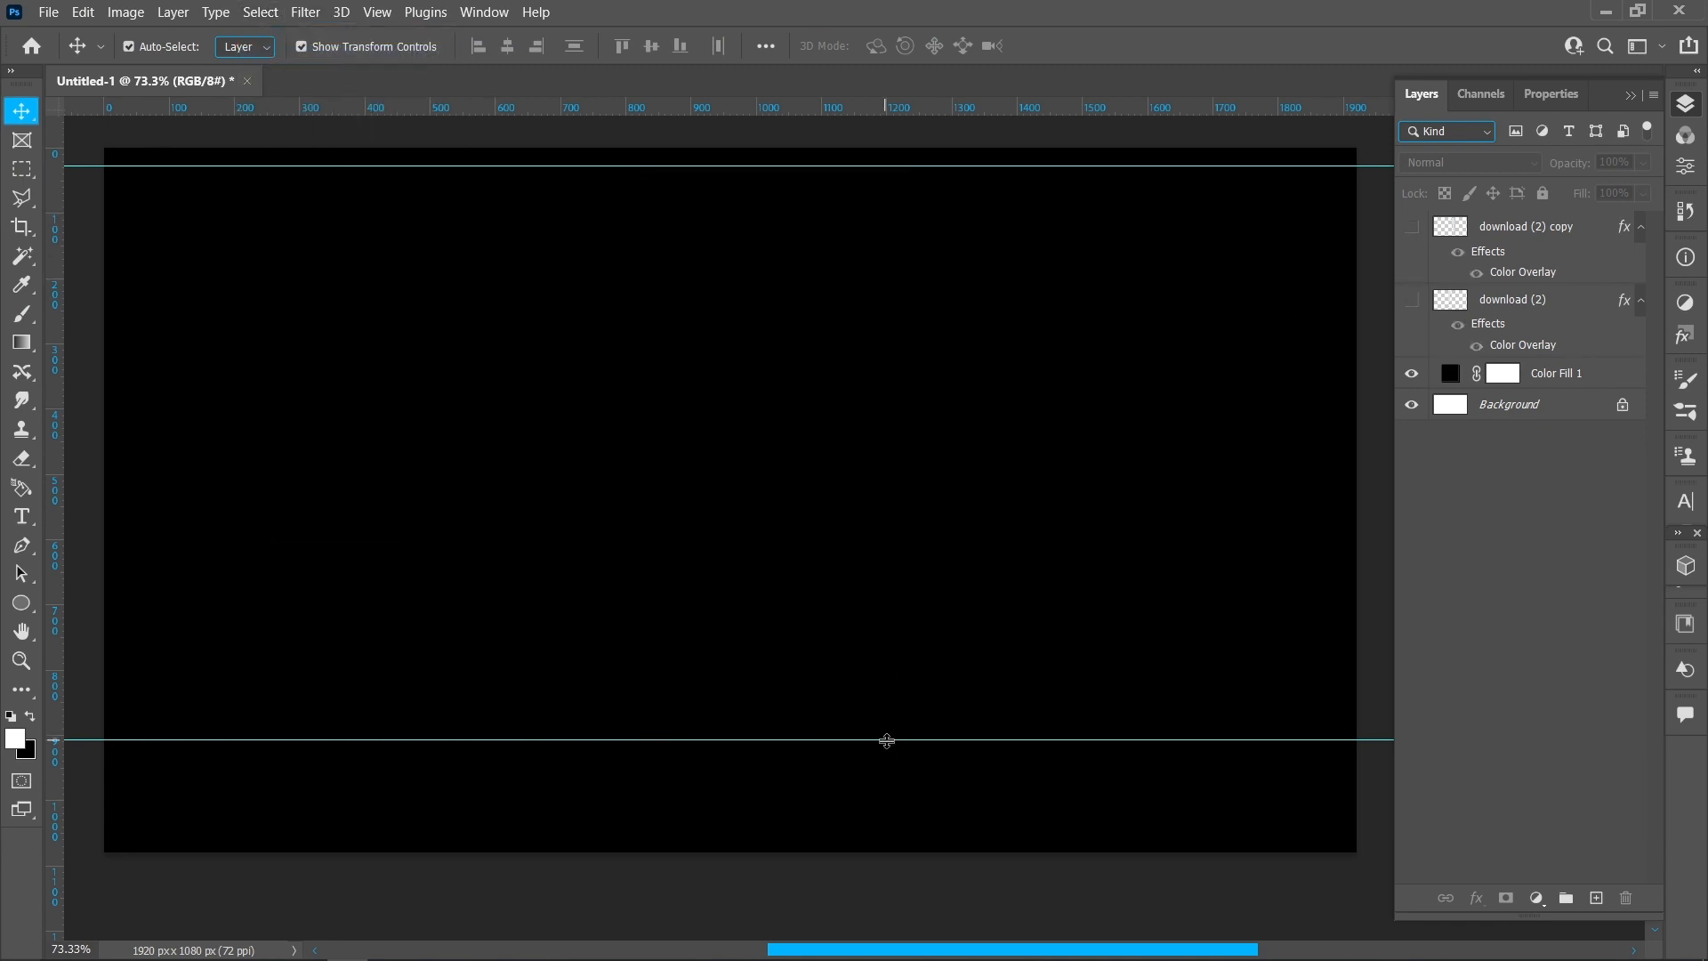
{"action": "left_click_drag", "start_coordinate": [887, 740], "coordinate": [879, 153]}
{"action": "left_click", "coordinate": [873, 179]}
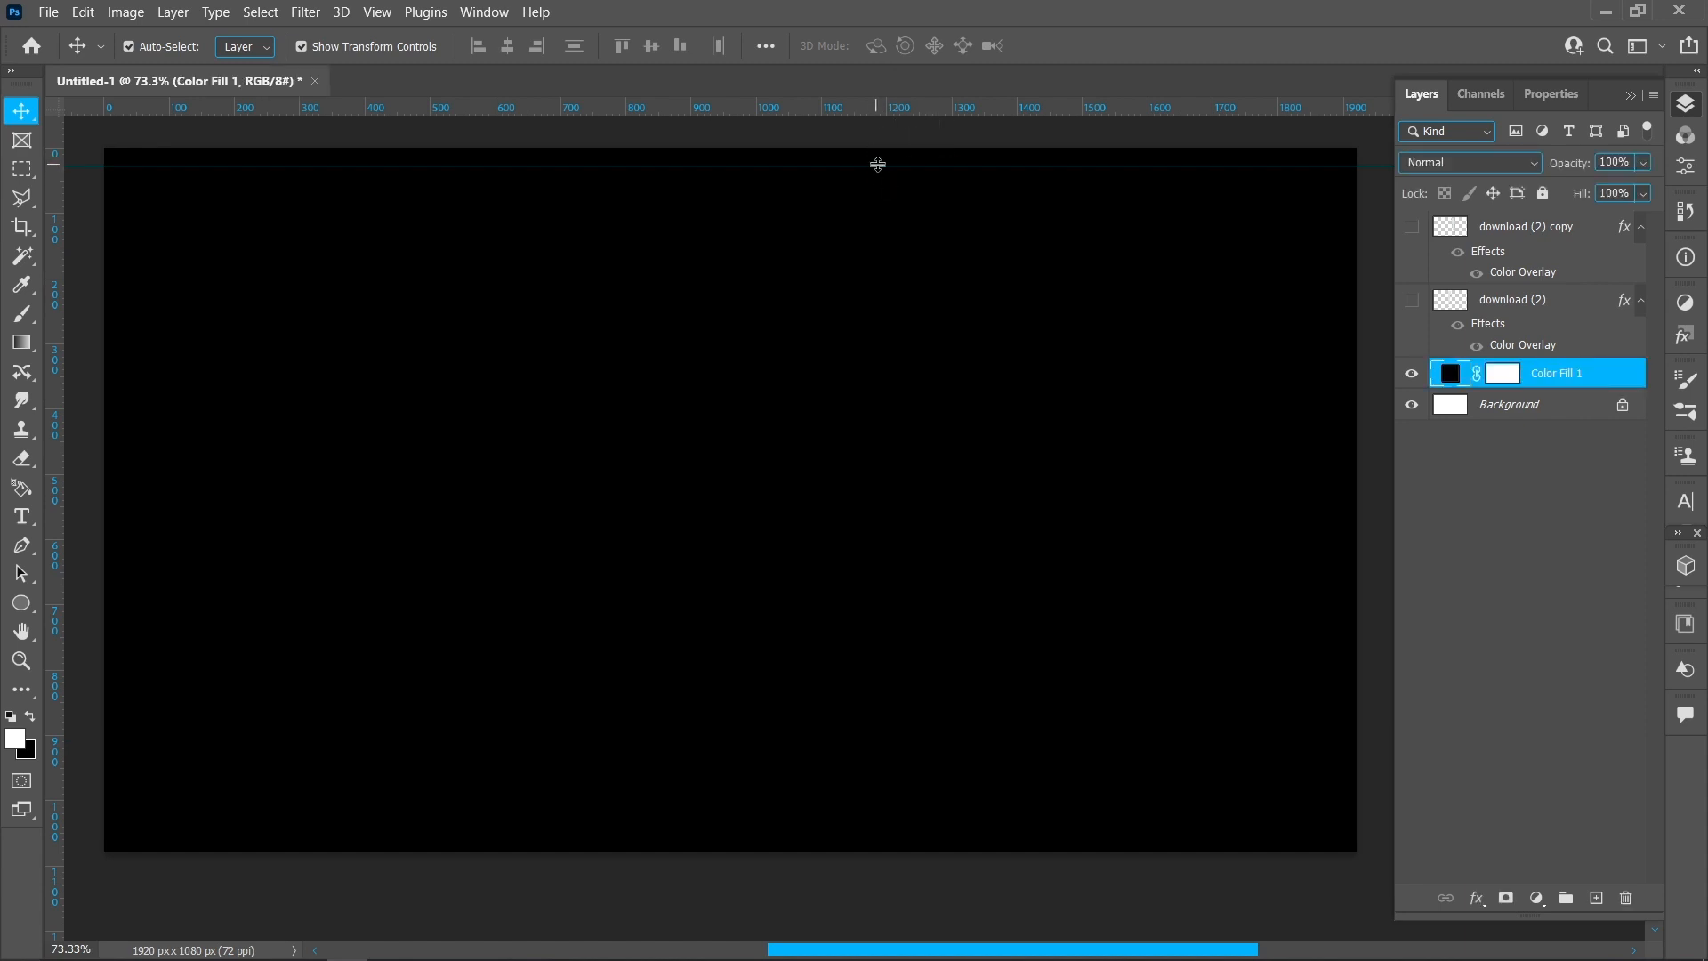
Step: Add a new layer above the hidden strip layers and stamp the 880 px paper brush once in white, slightly left of the canvas centre
{"action": "left_click", "coordinate": [33, 320]}
{"action": "left_click", "coordinate": [158, 50]}
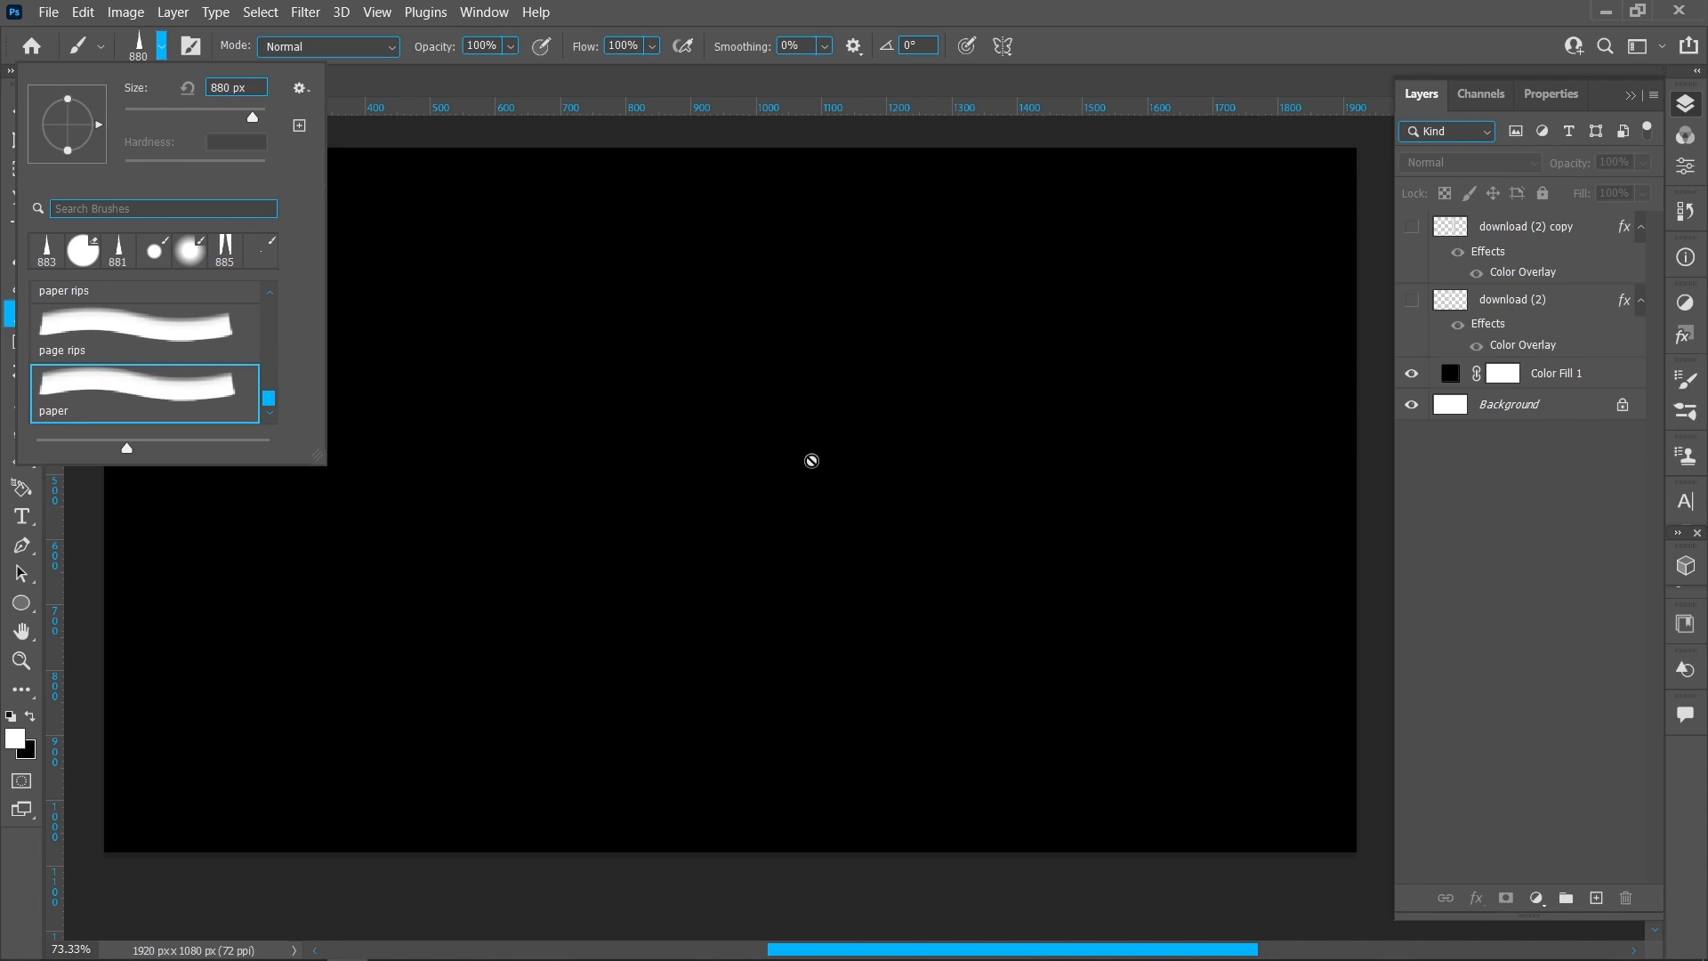
{"action": "left_click", "coordinate": [1596, 901]}
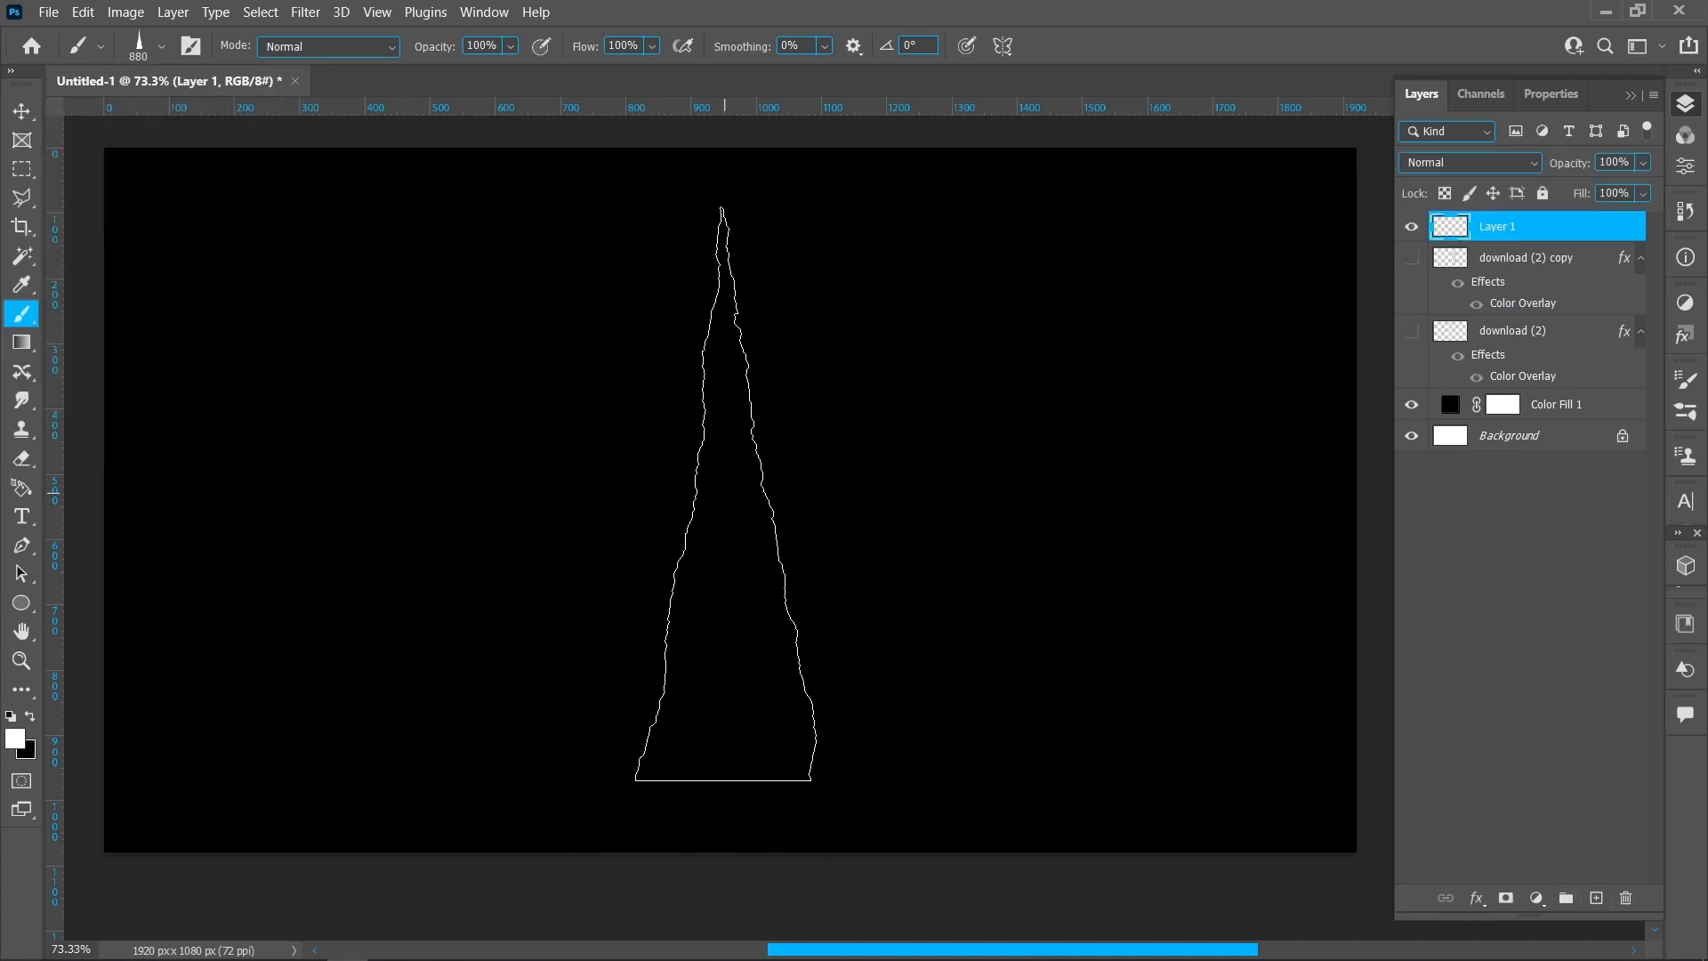
{"action": "left_click", "coordinate": [727, 494]}
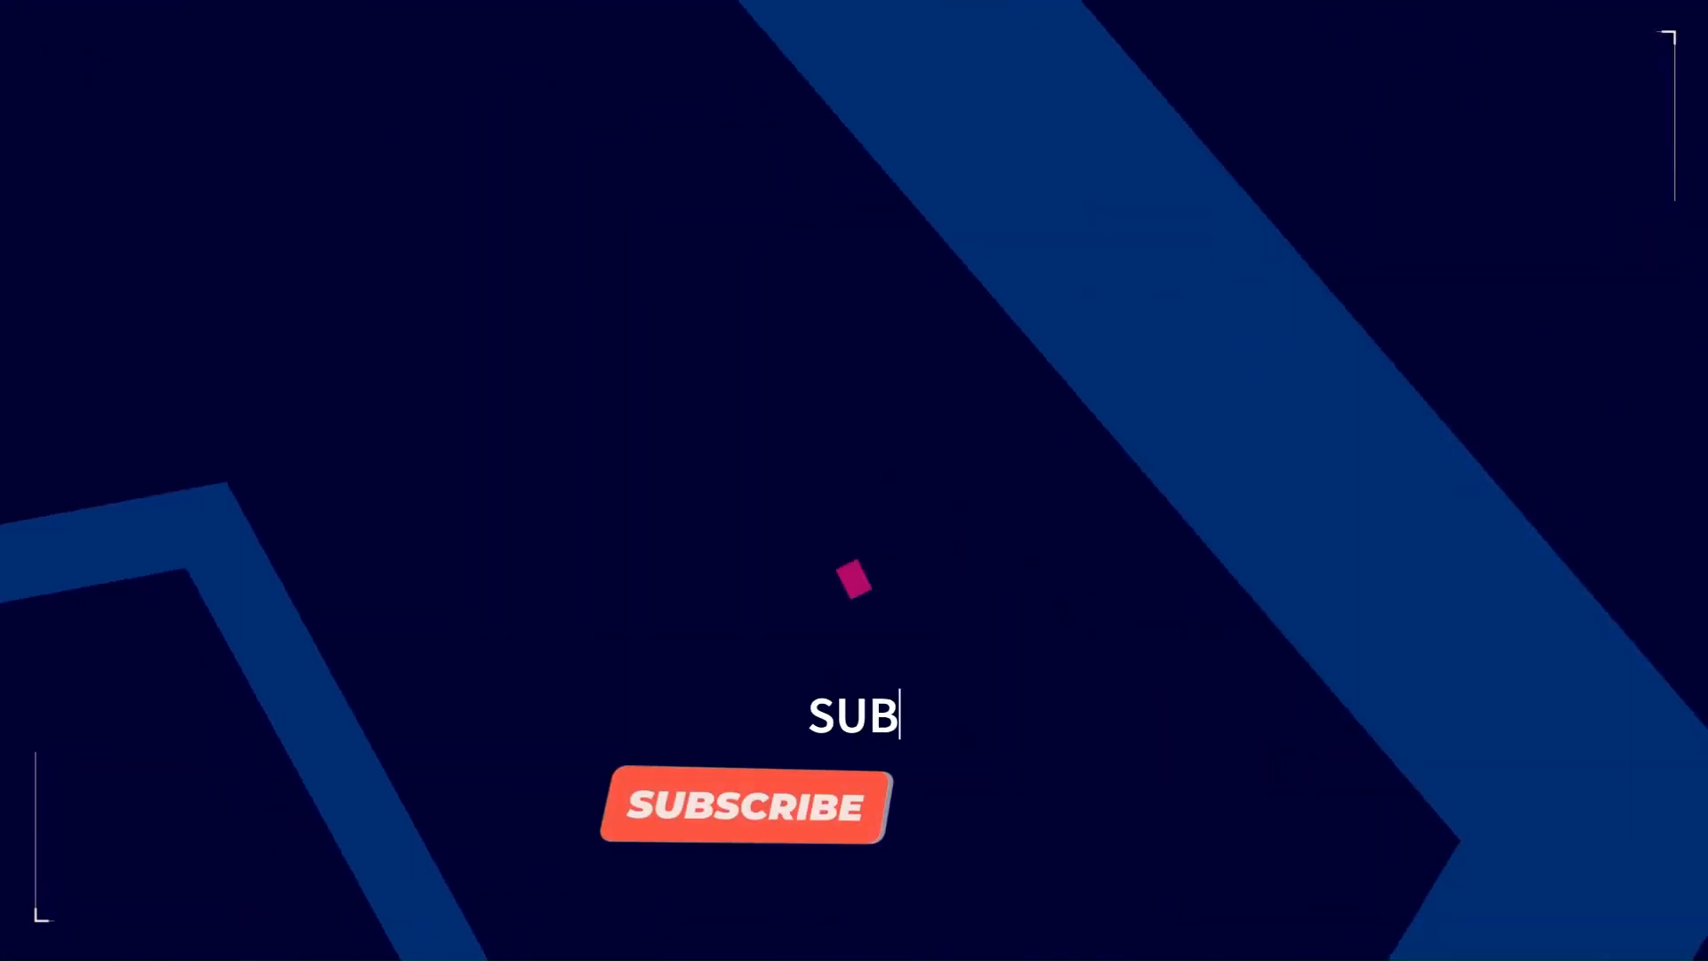